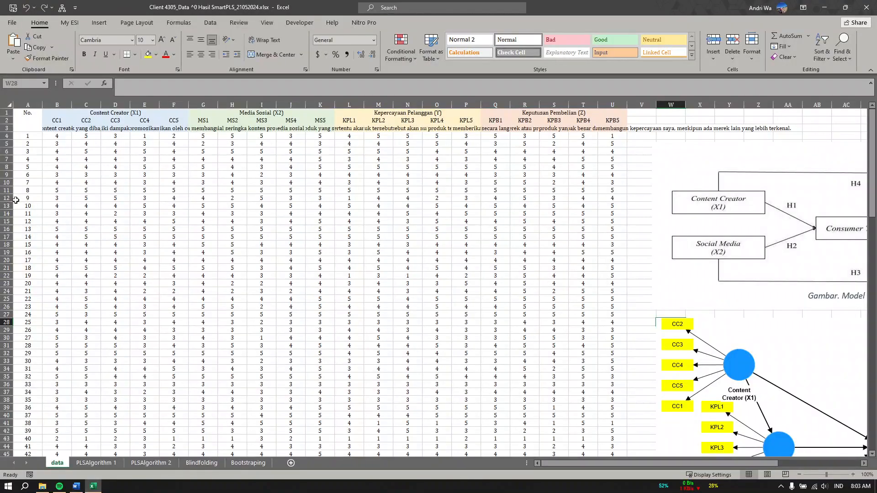
# Look over the questionnaire data sheet and the PLSAlgorithm 1, PLSAlgorithm 2, Blindfolding and Bootstraping result sheets
pyautogui.click(53, 129)
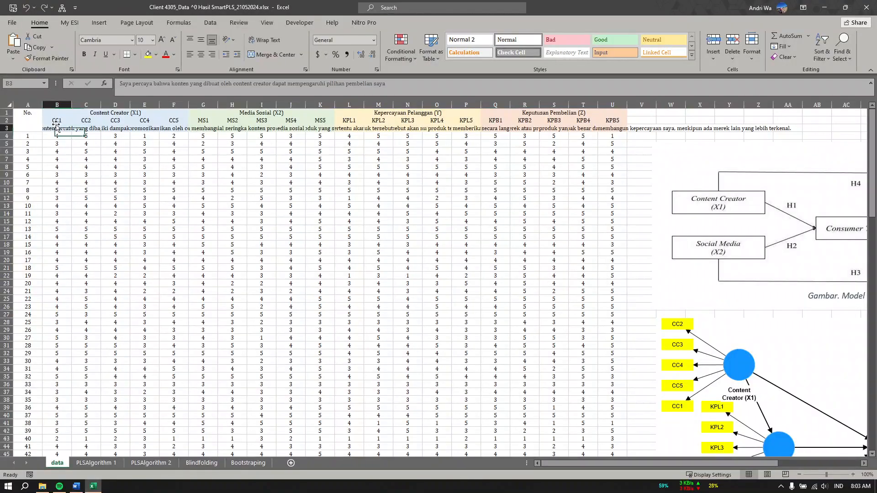
pyautogui.click(60, 168)
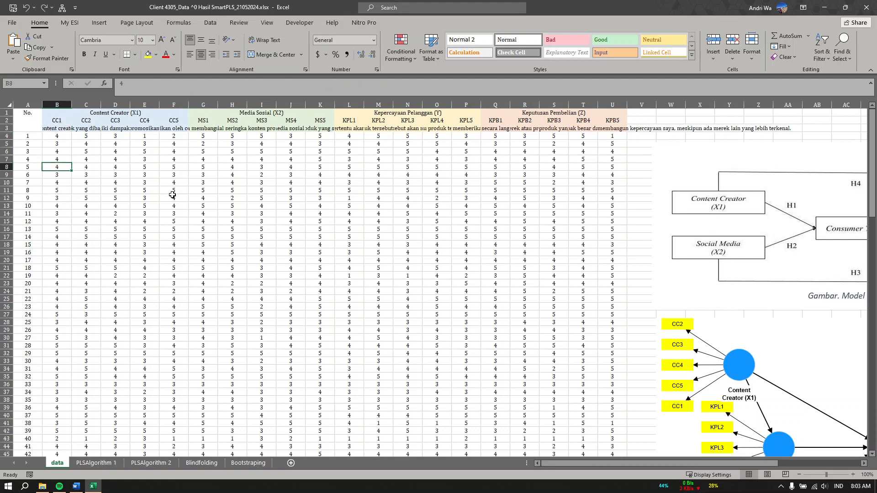
pyautogui.click(530, 220)
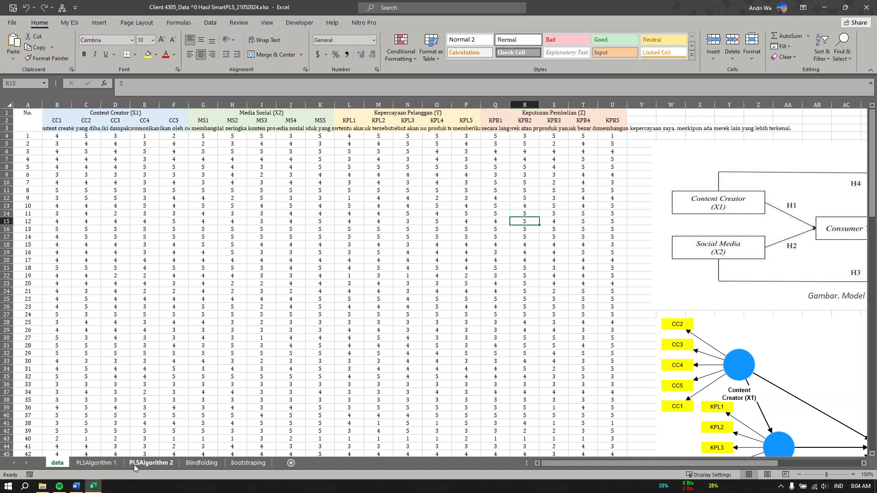
pyautogui.click(114, 466)
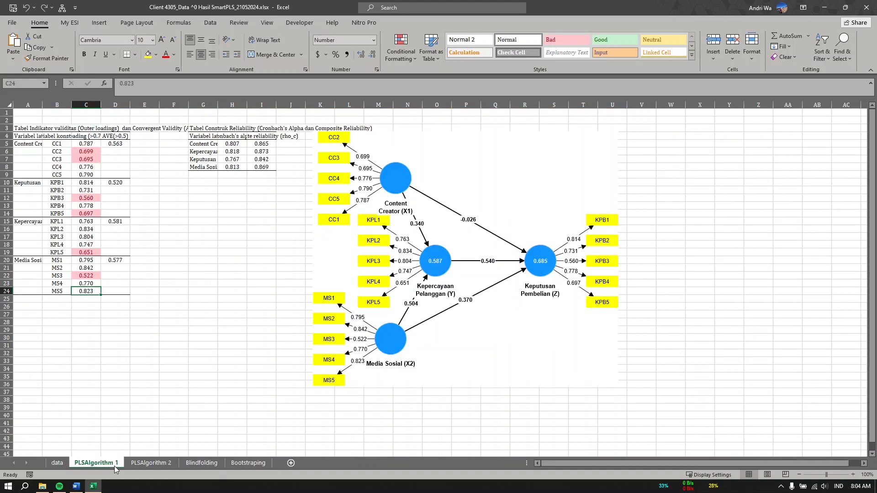
pyautogui.click(155, 462)
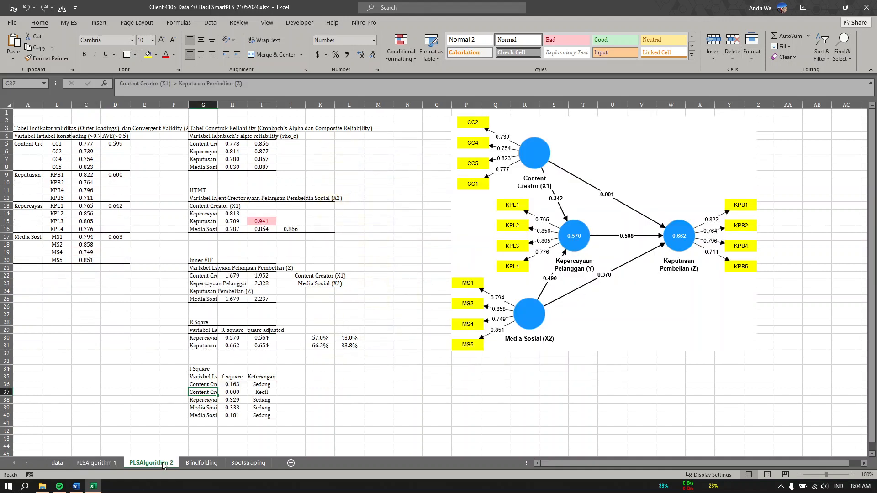
pyautogui.click(196, 462)
pyautogui.click(240, 462)
pyautogui.click(109, 465)
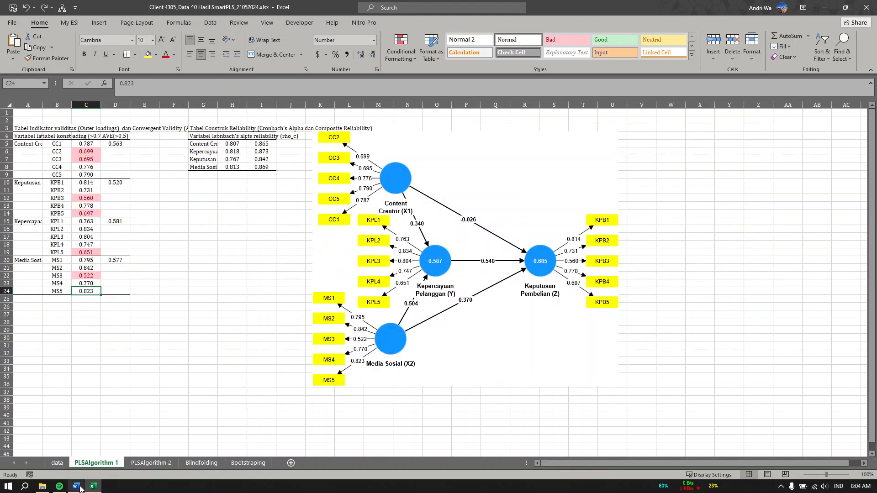
# Switch to the Word interpretation document and examine the Outer Model 1 diagram and its outer loadings and AVE table
pyautogui.click(80, 486)
pyautogui.scroll(-15, 414, 89)
pyautogui.scroll(3, 414, 90)
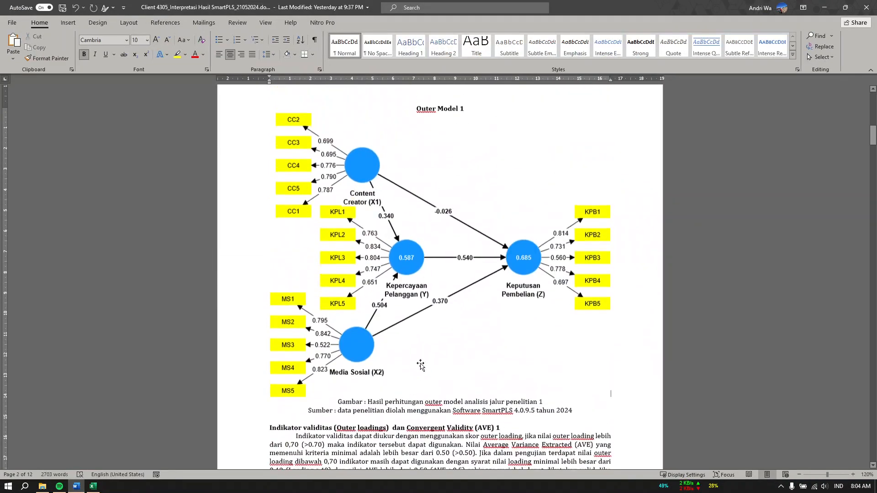
pyautogui.scroll(-5, 497, 363)
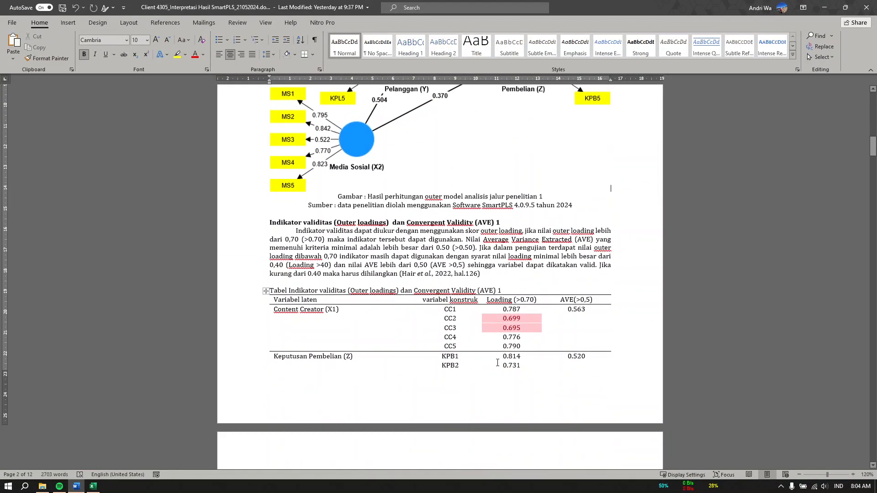
pyautogui.scroll(6, 502, 356)
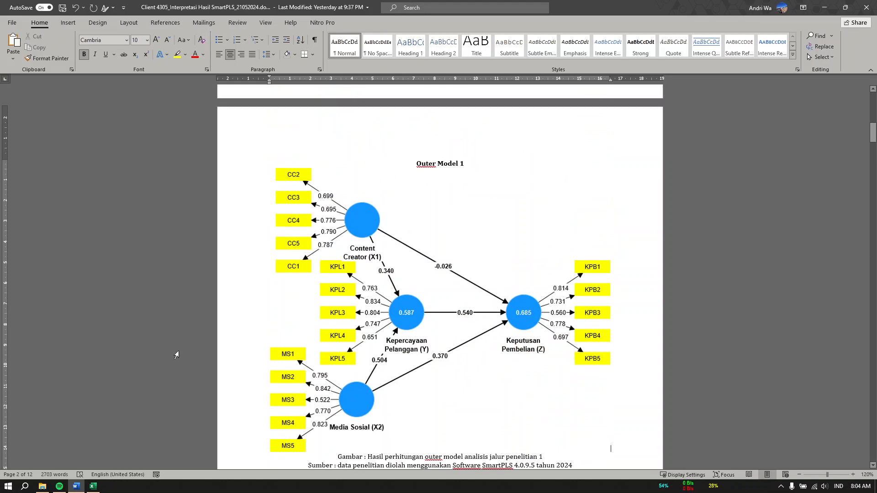
pyautogui.scroll(-5, 462, 288)
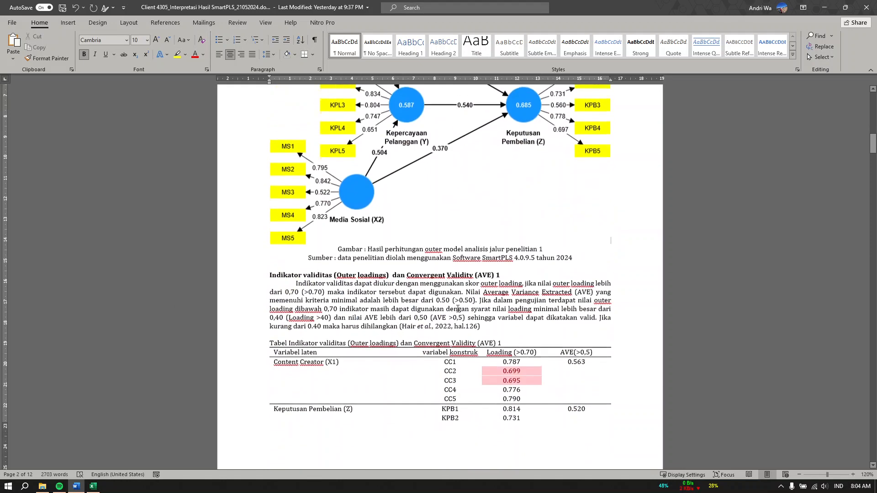
pyautogui.scroll(-4, 503, 325)
pyautogui.scroll(1, 515, 307)
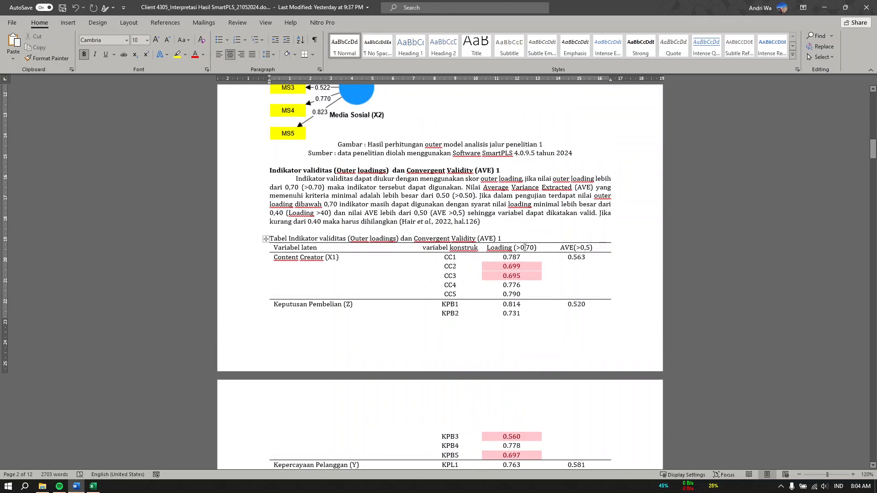
pyautogui.scroll(-4, 512, 296)
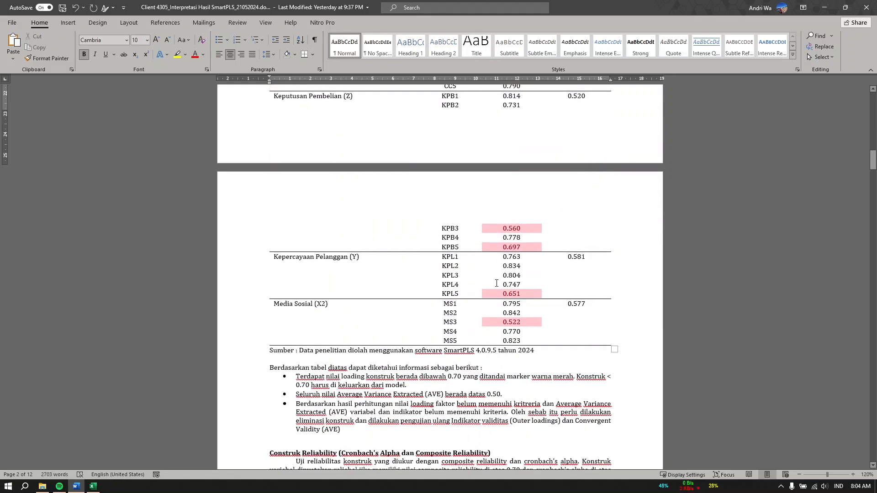
pyautogui.scroll(4, 496, 283)
pyautogui.scroll(-15, 462, 341)
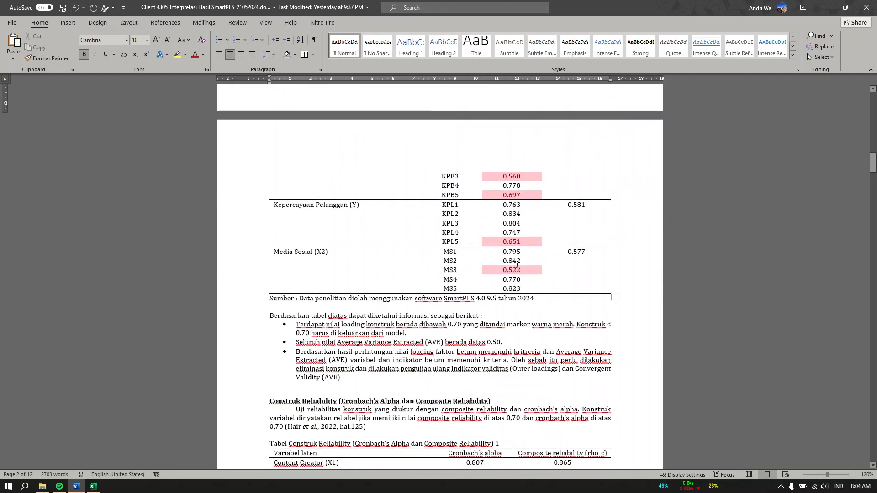
# Review the Outer Model 2, reliability, HTMT and hypothesis test sections, and return to the research model at the document's start
pyautogui.scroll(-2, 479, 297)
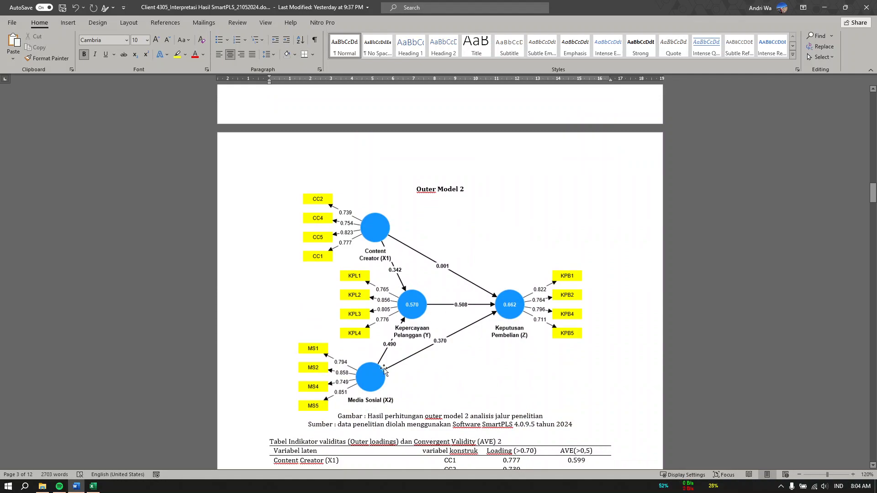
pyautogui.scroll(-2, 471, 289)
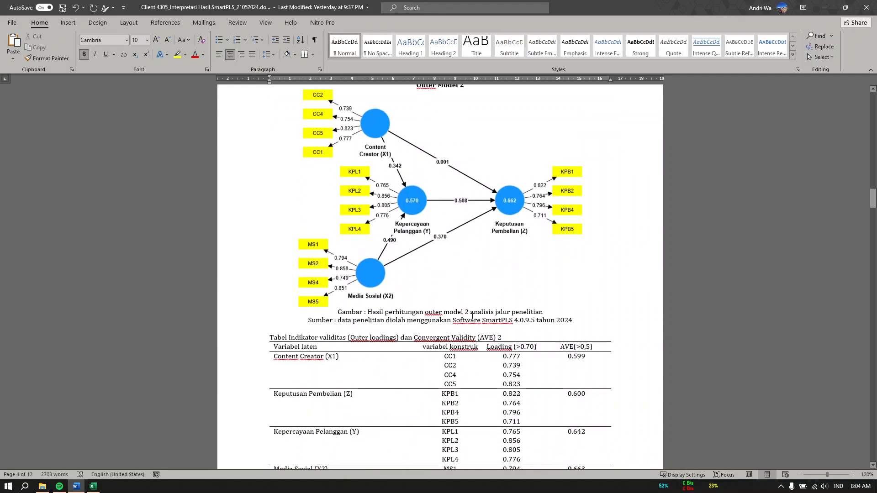
pyautogui.scroll(-15, 463, 315)
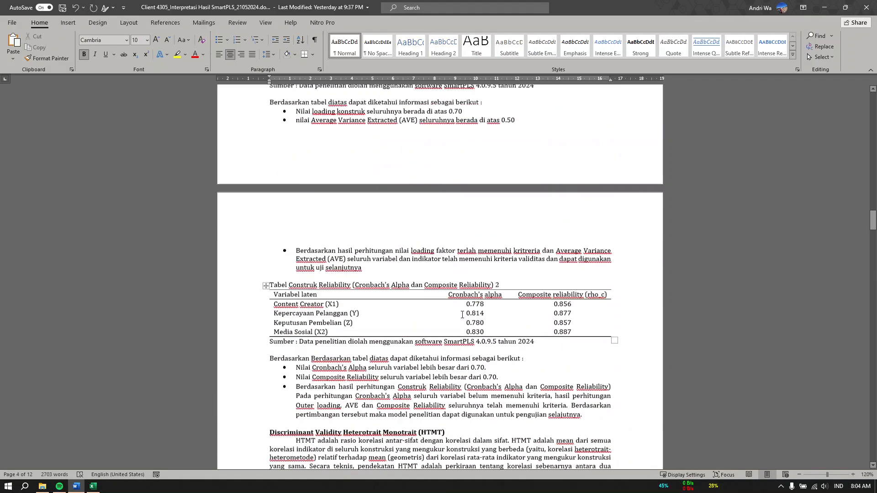
pyautogui.scroll(-20, 449, 294)
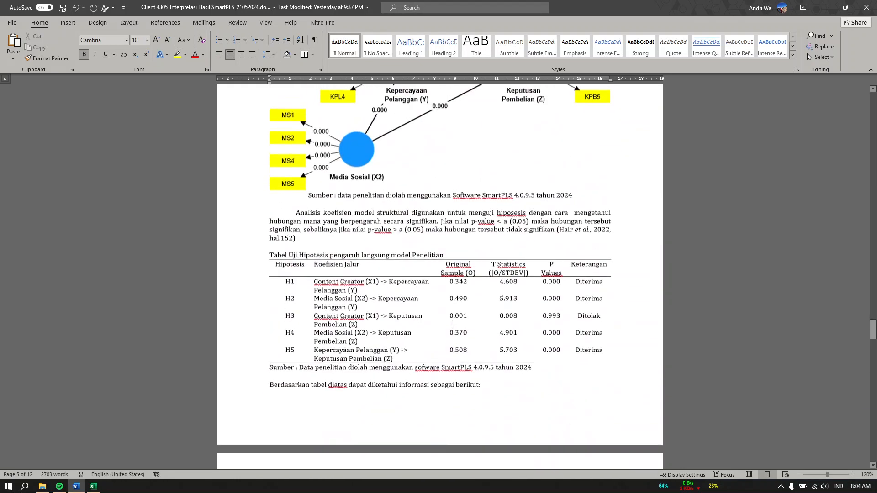
pyautogui.scroll(3, 424, 265)
pyautogui.scroll(20, 425, 265)
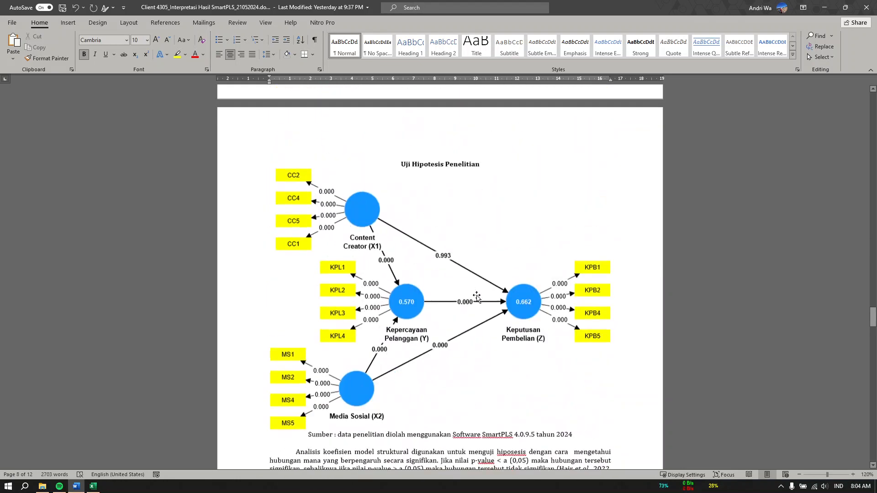
pyautogui.scroll(20, 477, 295)
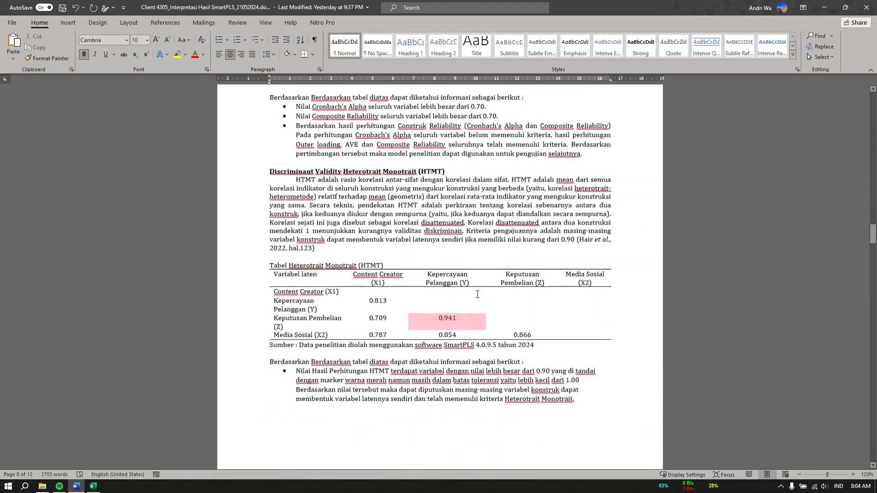
pyautogui.scroll(20, 482, 292)
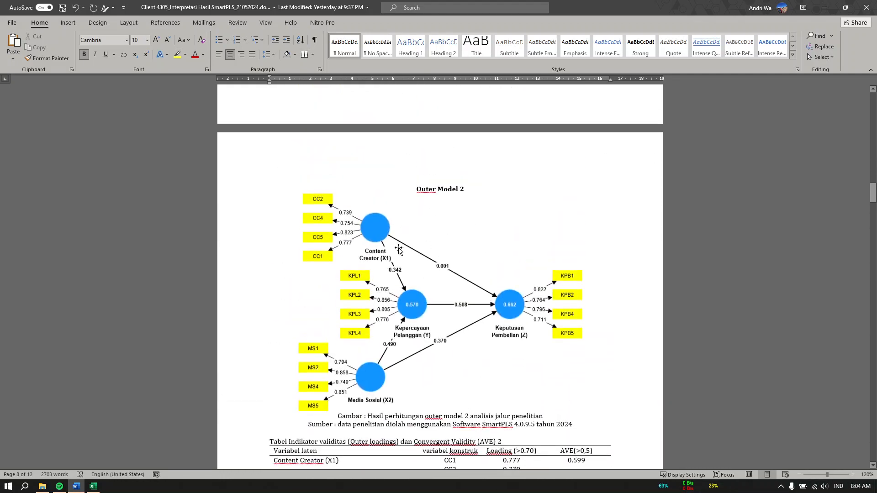
pyautogui.scroll(15, 447, 324)
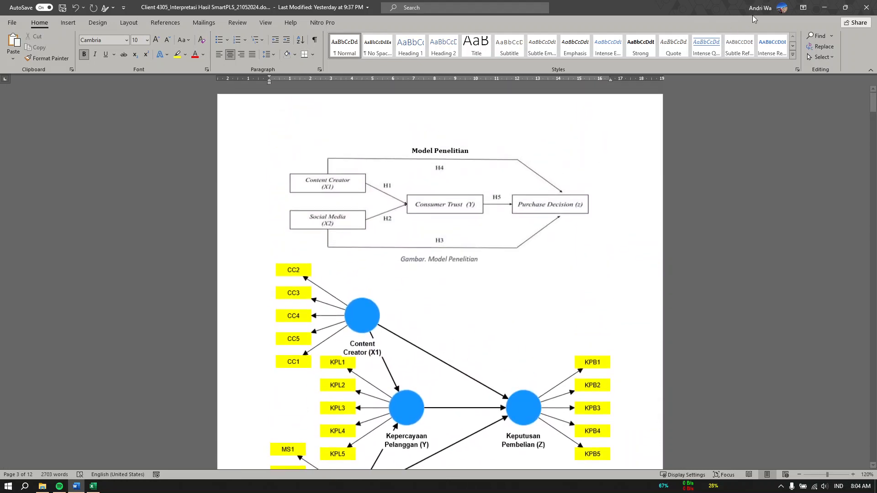
# Switch back to the Excel workbook and copy the range B2:U138 from the data sheet
pyautogui.click(825, 7)
pyautogui.click(57, 463)
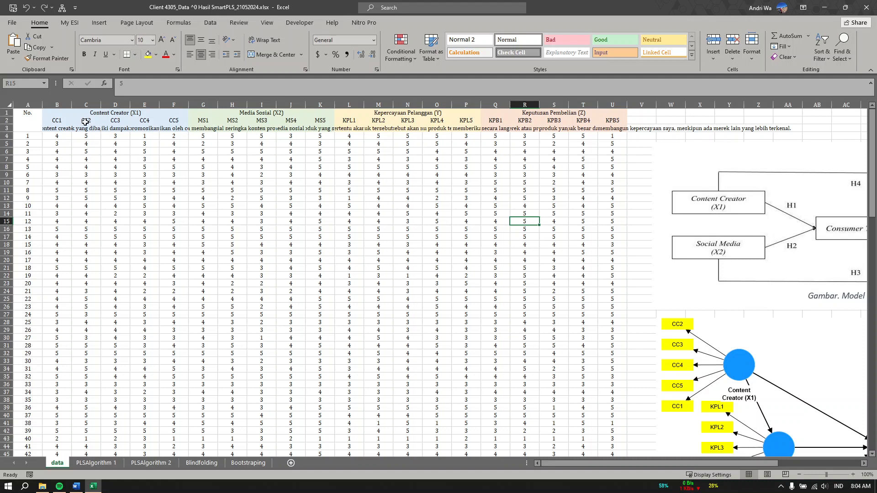
pyautogui.click(58, 118)
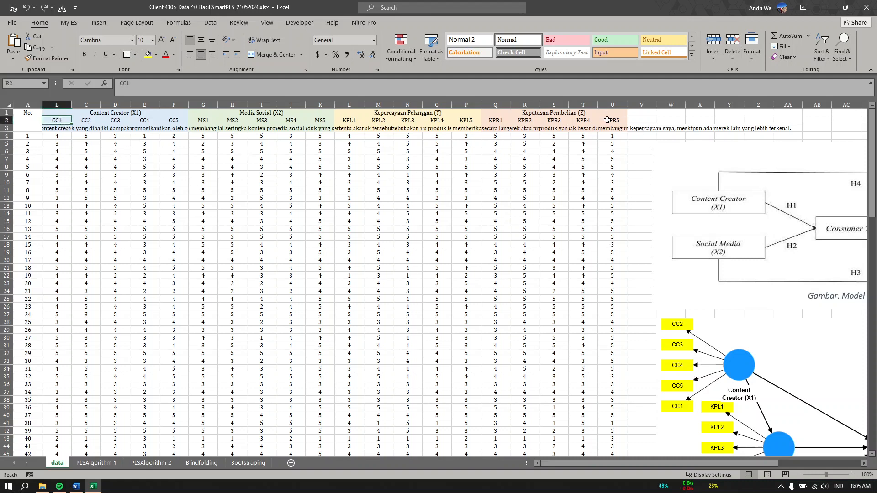
pyautogui.scroll(-20, 612, 343)
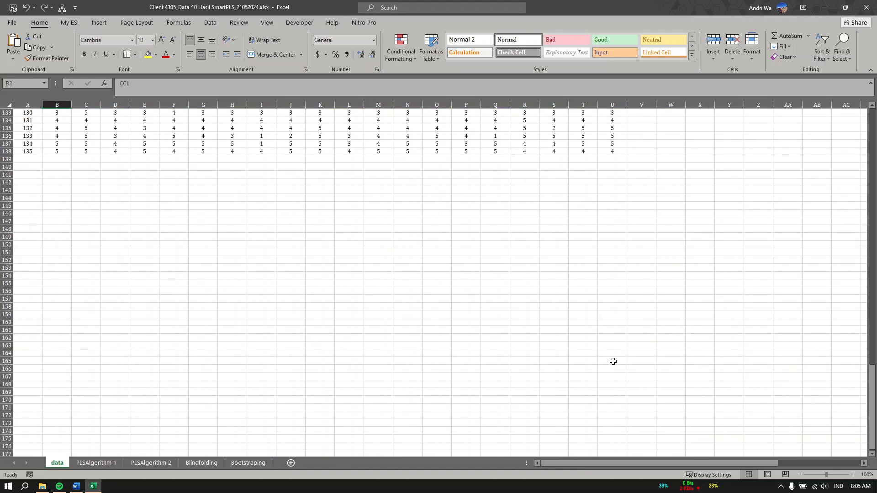
pyautogui.scroll(4, 613, 361)
pyautogui.keyDown('shift'); pyautogui.click(614, 244); pyautogui.keyUp('shift')
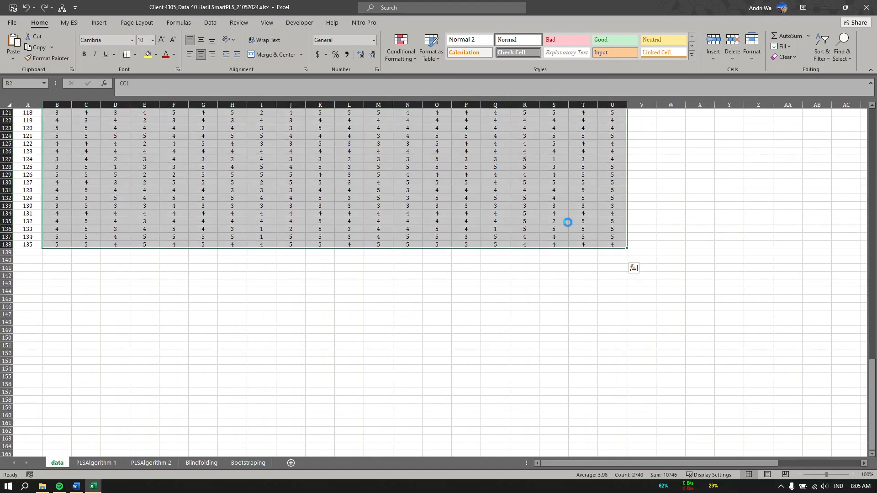
pyautogui.rightClick(568, 222)
pyautogui.click(584, 245)
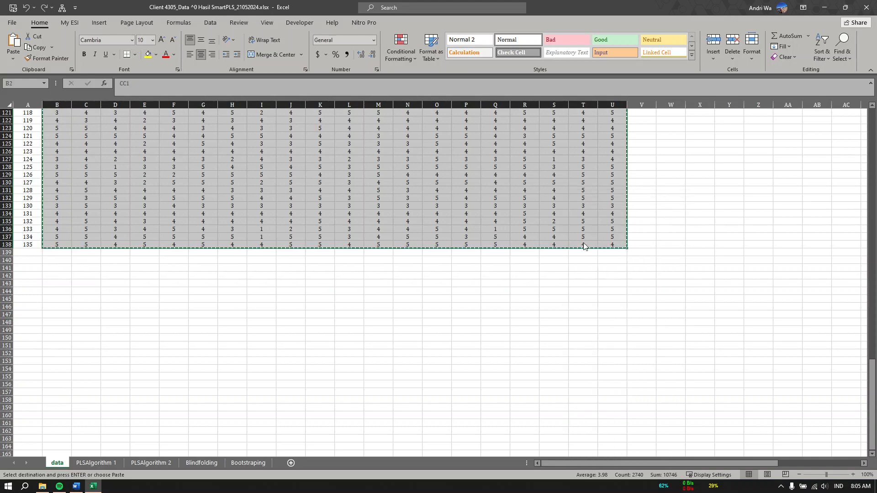
pyautogui.scroll(20, 584, 247)
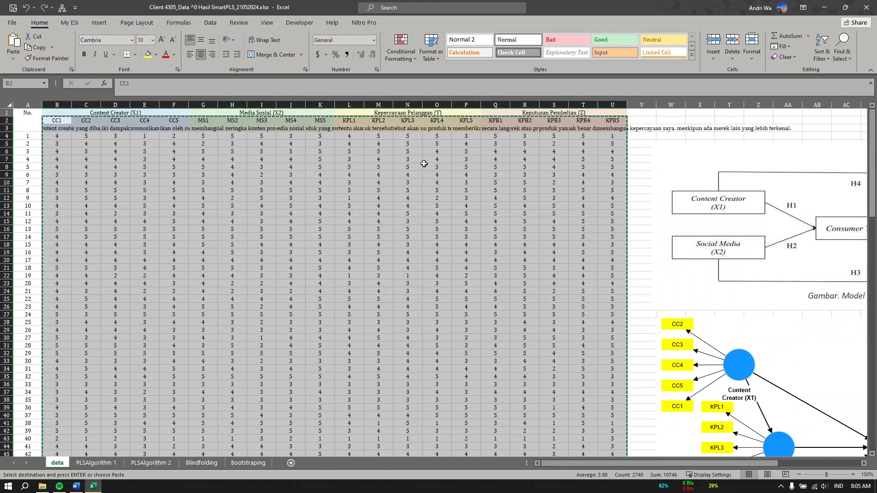
# Create a new blank workbook and paste the copied data as values starting at cell A1
pyautogui.click(12, 23)
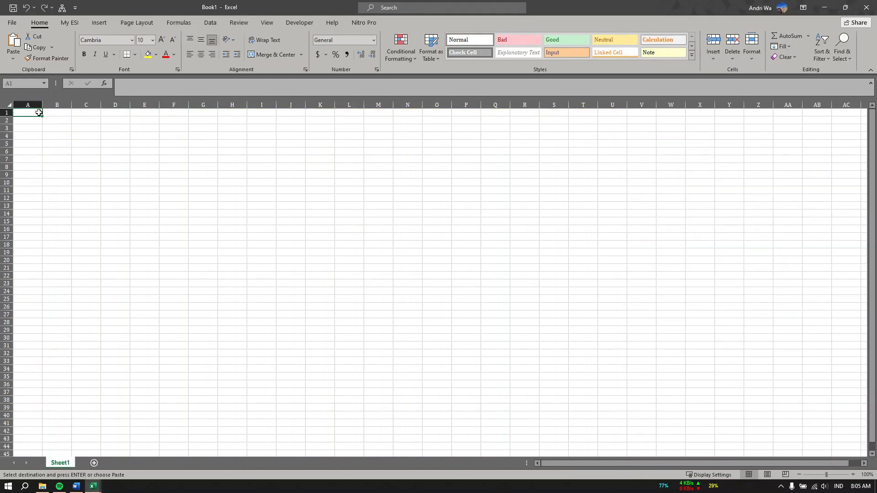
pyautogui.rightClick(39, 113)
pyautogui.click(74, 161)
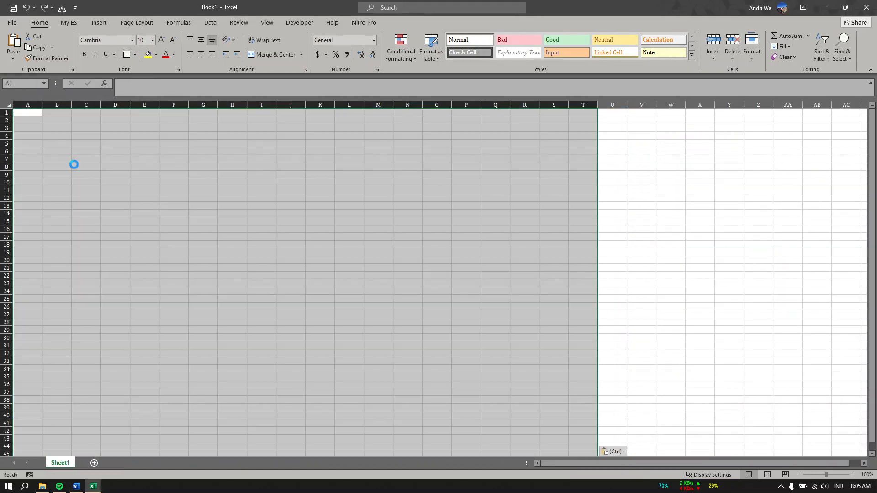
# Delete row 2 with the questionnaire statements and set the sheet zoom to 120%
pyautogui.click(25, 125)
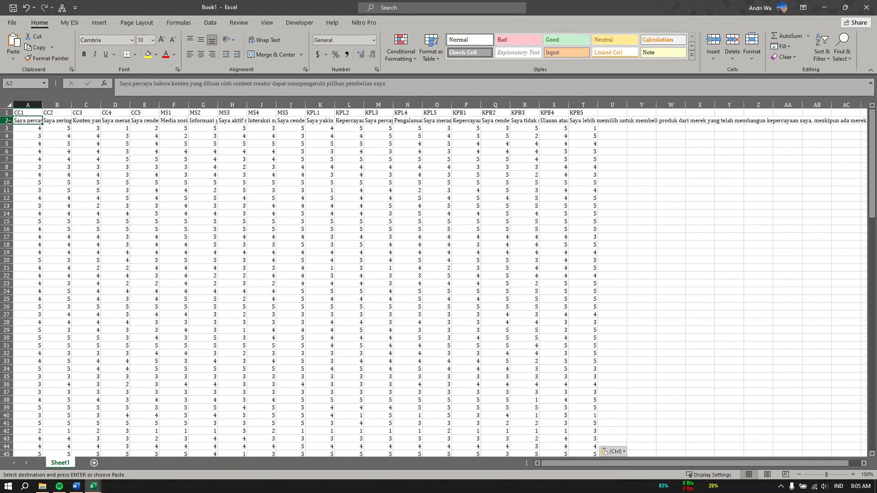
pyautogui.click(7, 120)
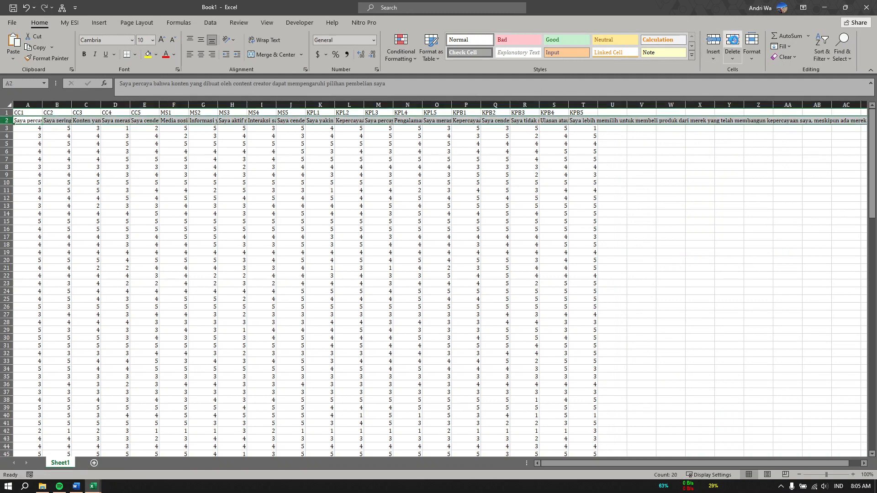
pyautogui.click(733, 40)
pyautogui.click(853, 474)
pyautogui.click(853, 474)
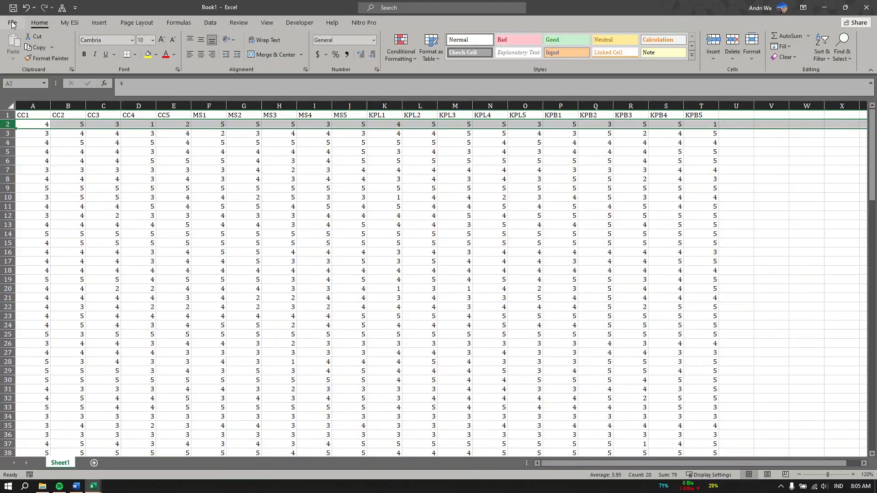
# Demonstrate the save settings for a CSV UTF-8 (Comma delimited) file named Contoh CSV, and cancel without saving
pyautogui.click(12, 22)
pyautogui.click(30, 145)
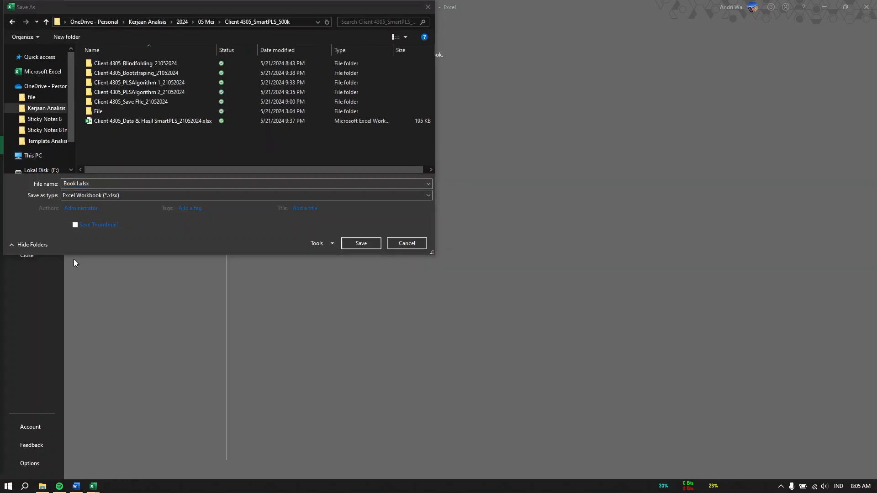
pyautogui.doubleClick(115, 185)
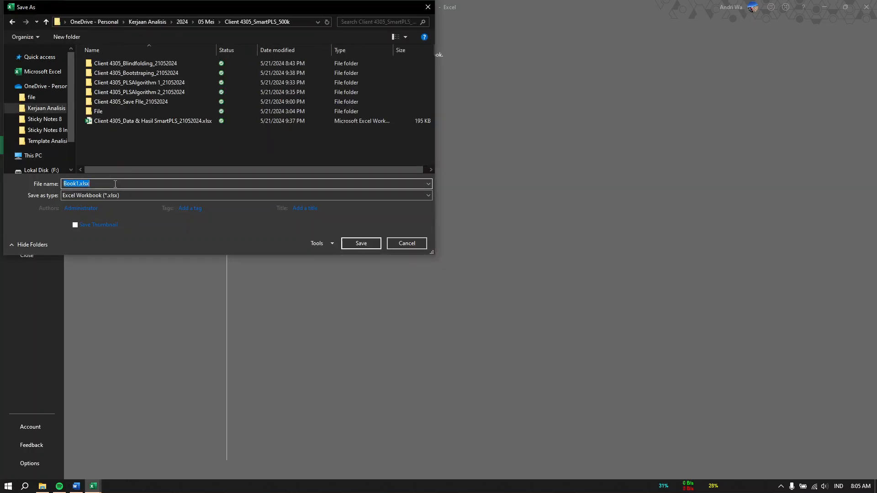
pyautogui.press('BackSpace')
pyautogui.click(76, 196)
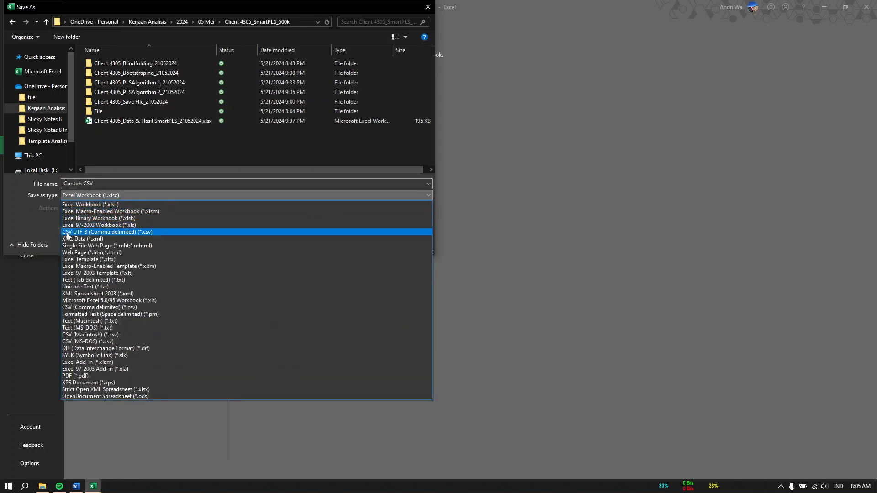
pyautogui.click(84, 232)
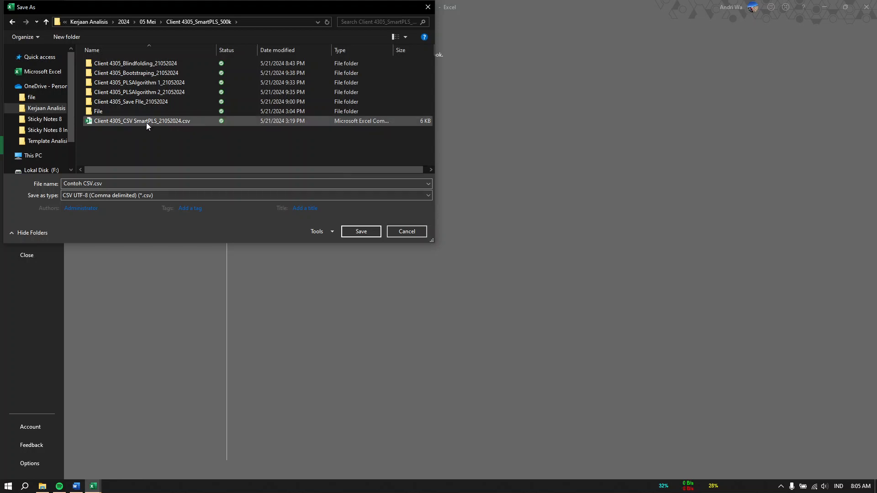
pyautogui.click(406, 231)
pyautogui.press('Escape')
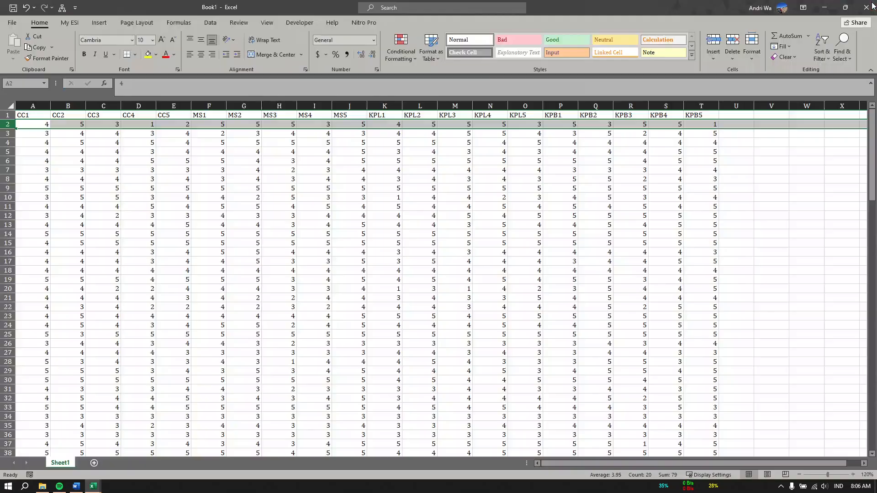
# Close the Book1 workbook without saving it and switch to the SmartPLS project folder in File Explorer
pyautogui.hotkey('ctrl', 'w')
pyautogui.click(483, 294)
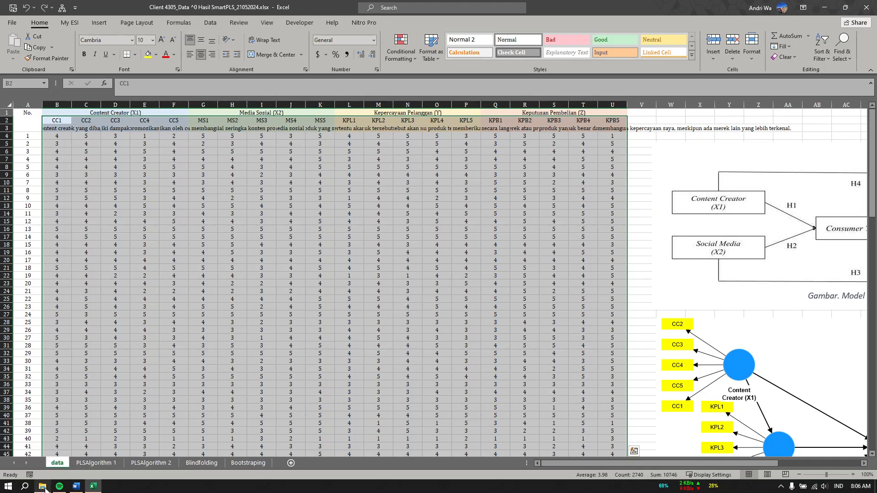
pyautogui.click(45, 489)
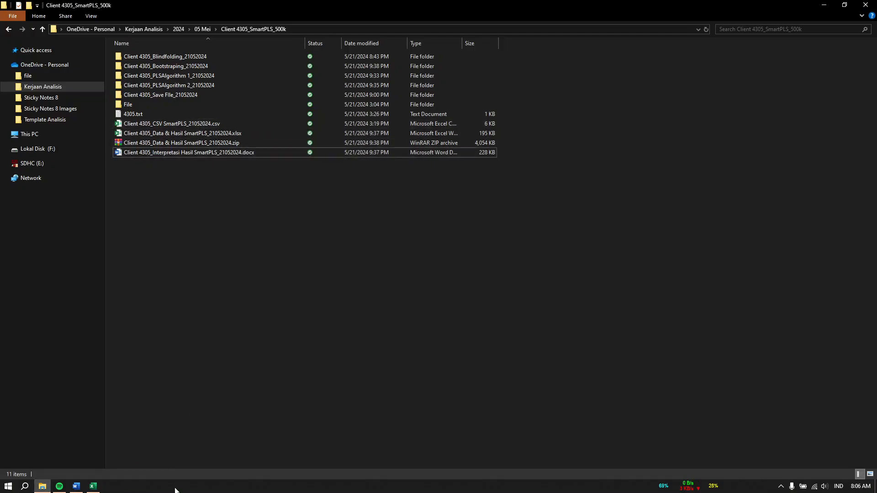
# Launch SmartPLS 4 and create a new project named contoh
pyautogui.click(8, 486)
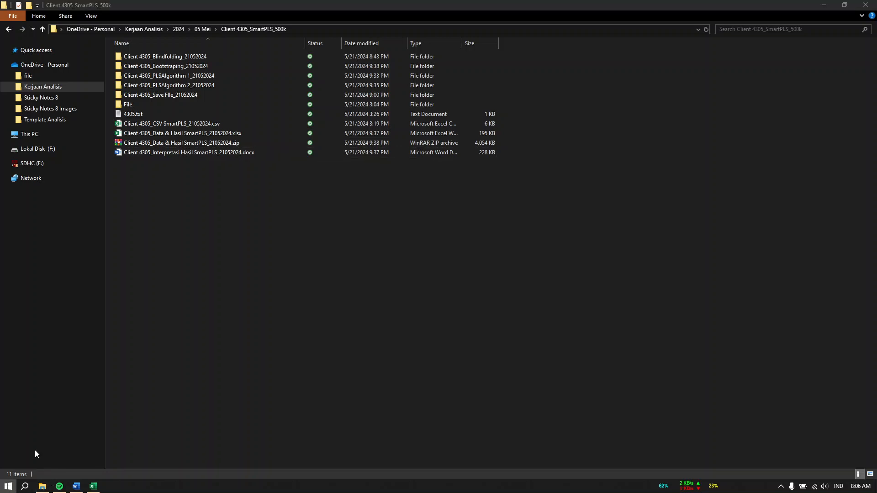
pyautogui.click(136, 234)
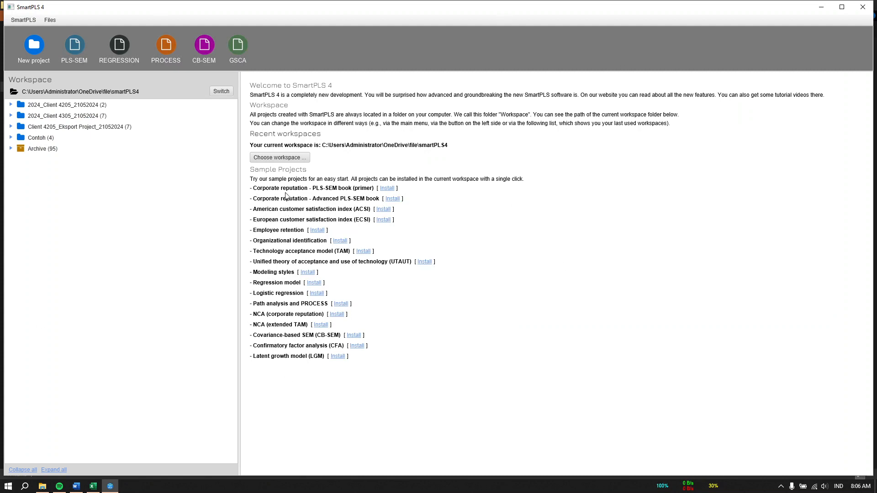
pyautogui.click(33, 46)
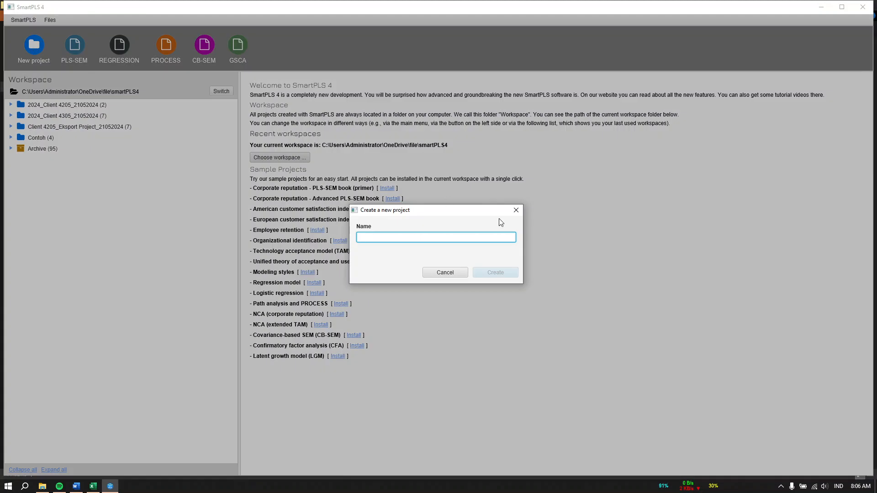
pyautogui.write('C')
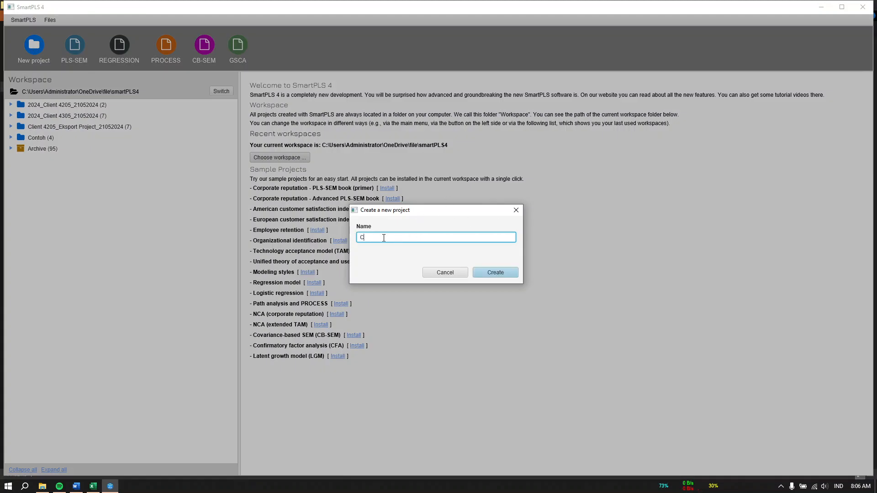
pyautogui.write('ontoh')
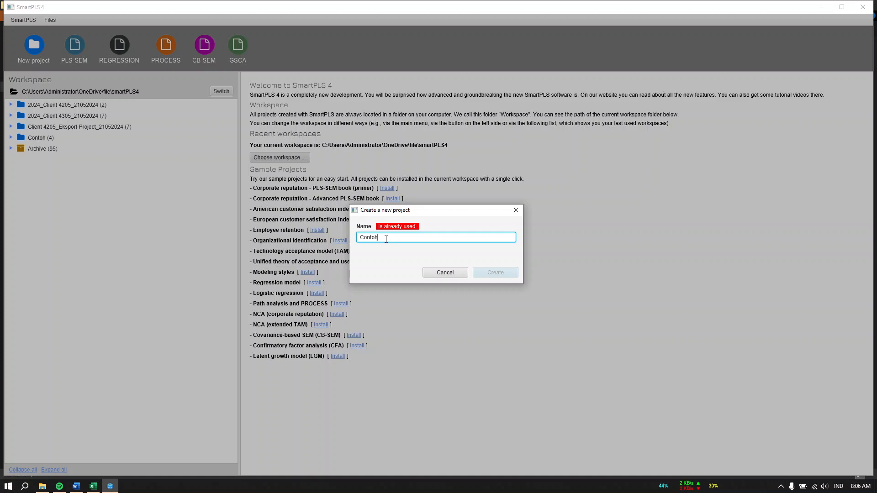
pyautogui.press('BackSpace')
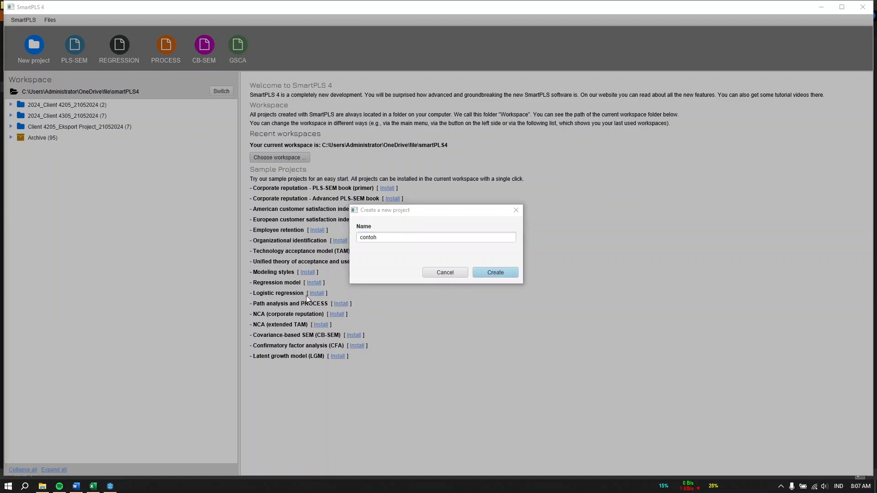
pyautogui.click(507, 273)
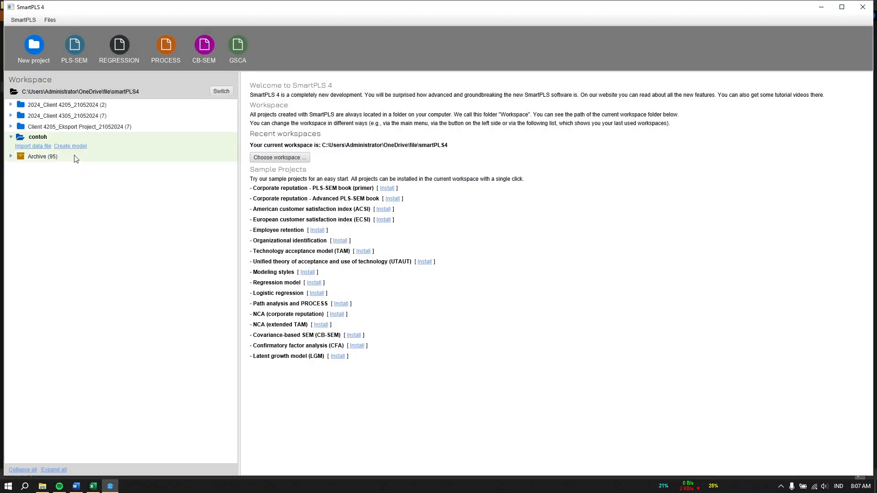
# Import the client's CSV SmartPLS_21052024 data file into the contoh project and return to the workspace
pyautogui.click(46, 146)
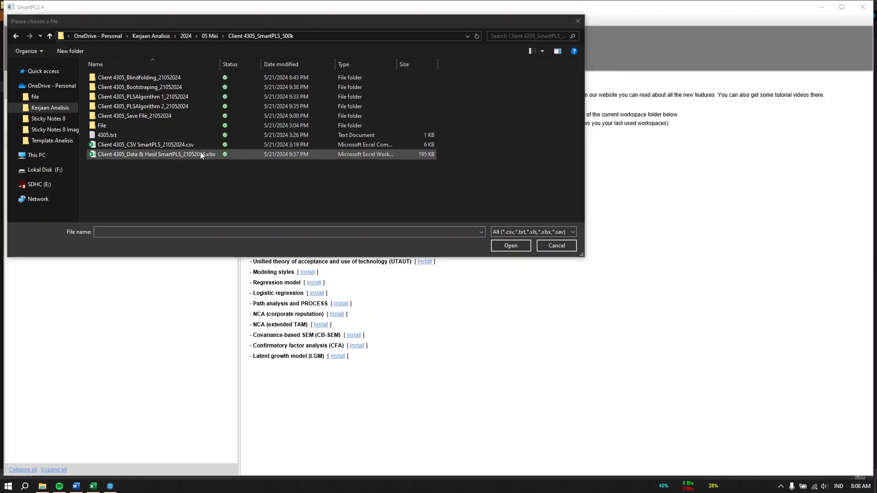
pyautogui.click(185, 147)
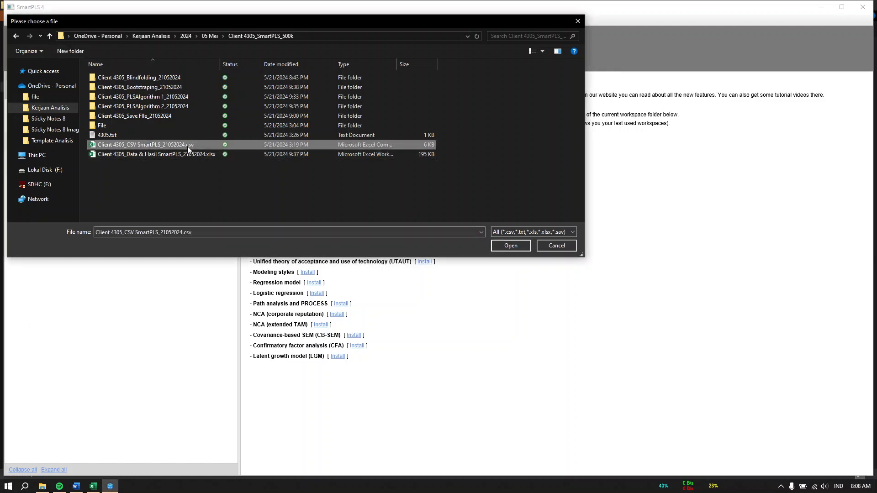
pyautogui.click(511, 246)
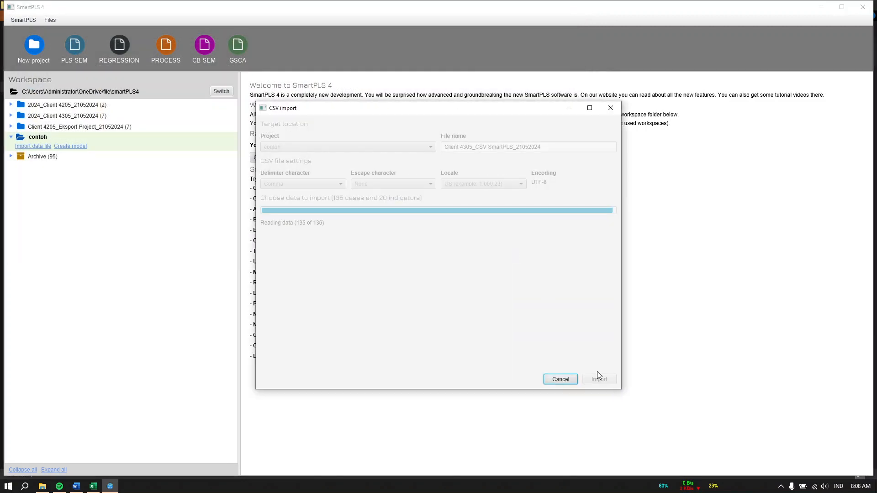
pyautogui.click(599, 381)
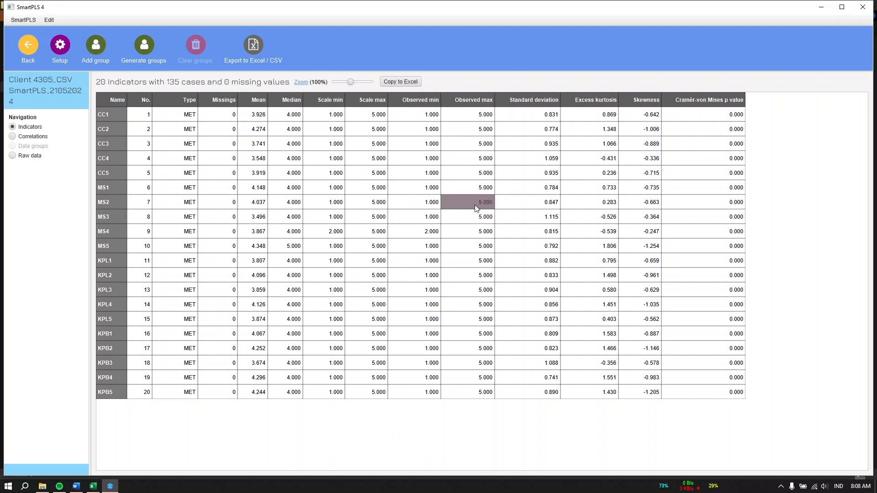
pyautogui.click(28, 46)
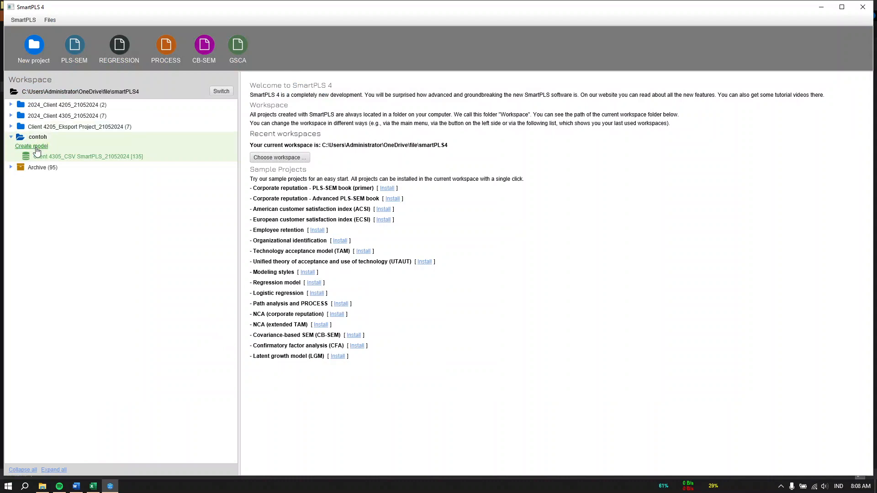
# Create a PLS-SEM model named contoh in the contoh project
pyautogui.click(36, 147)
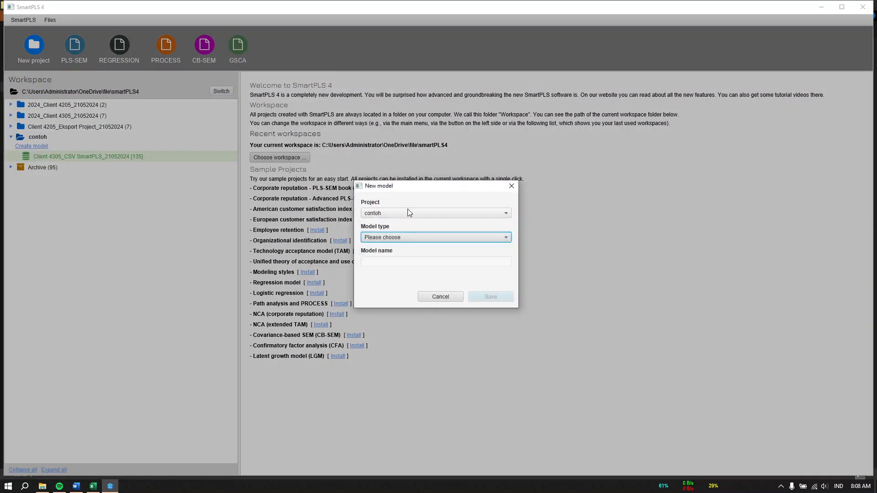
pyautogui.click(402, 237)
pyautogui.click(399, 254)
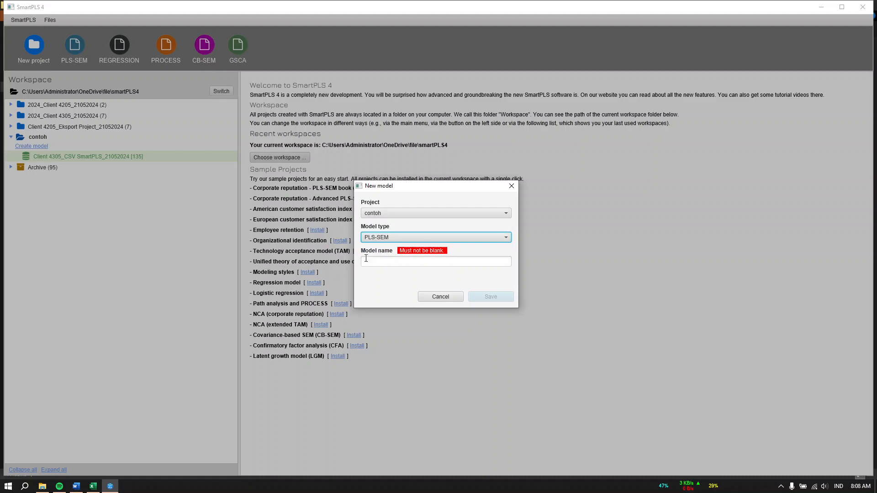
pyautogui.click(377, 262)
pyautogui.write('contoh')
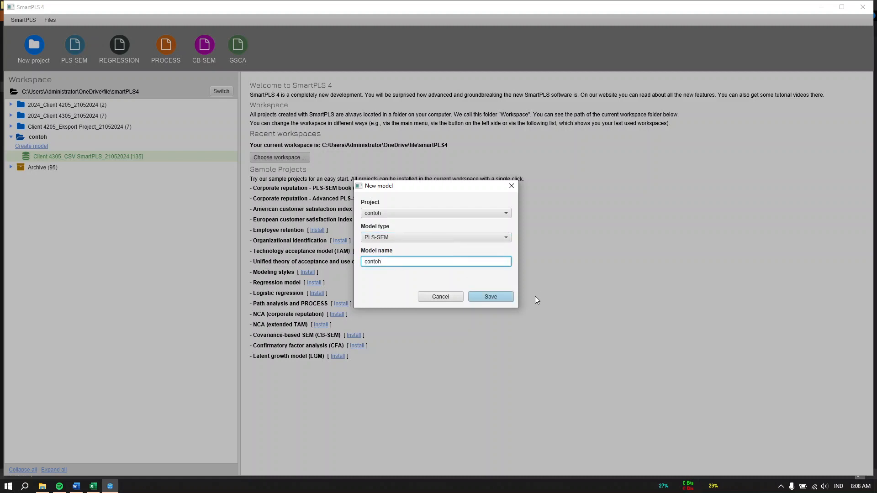
pyautogui.click(504, 295)
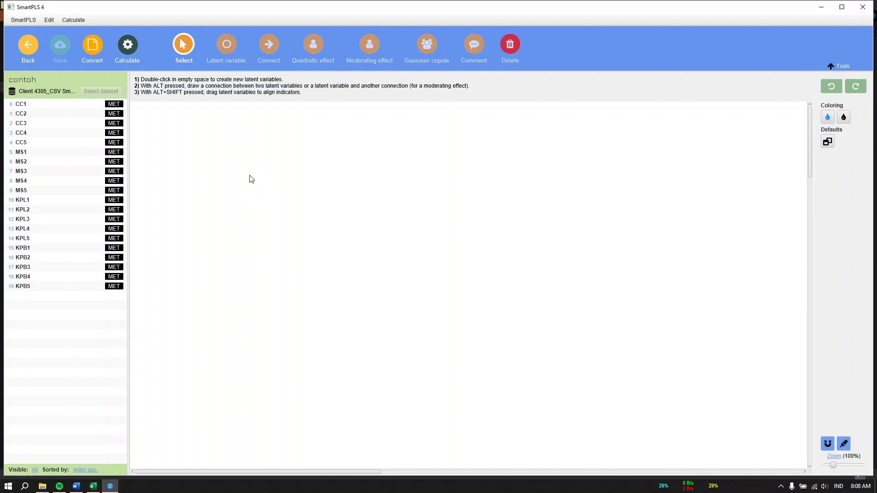
# Add a latent variable named Alpha to the empty canvas with the indicators CC1 to CC5
pyautogui.click(40, 107)
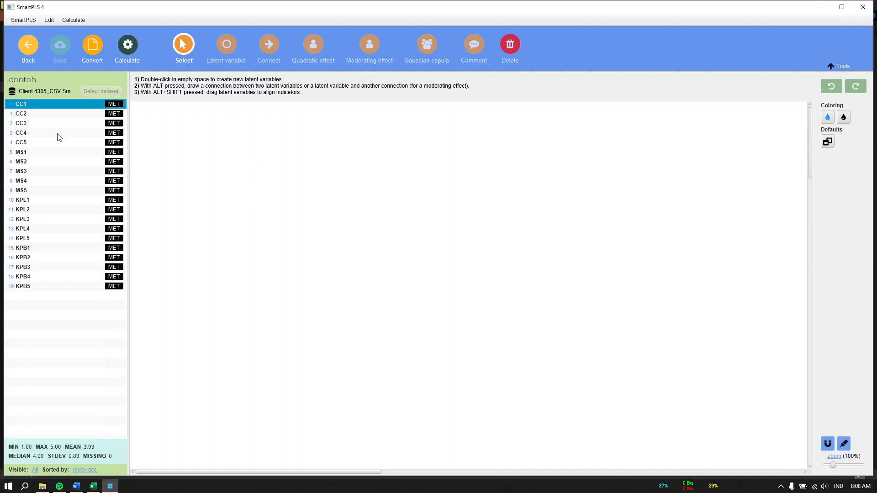
pyautogui.keyDown('shift'); pyautogui.click(26, 145); pyautogui.keyUp('shift')
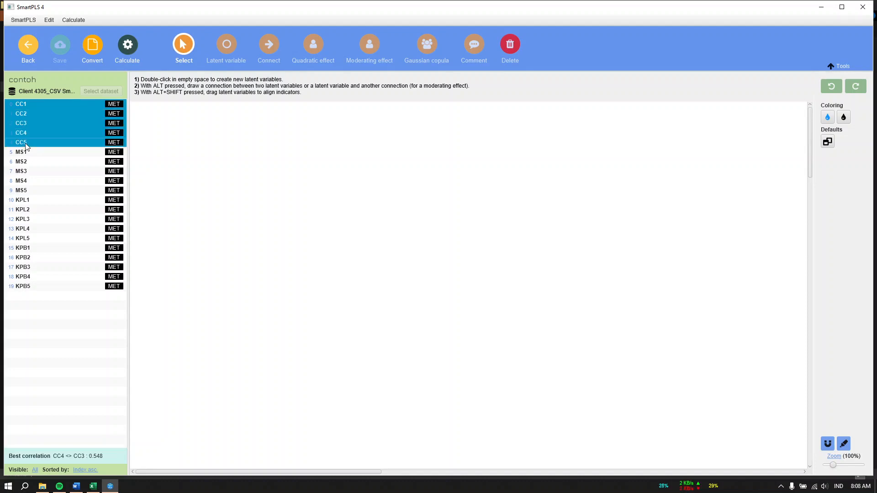
pyautogui.doubleClick(273, 166)
pyautogui.write('Alpha')
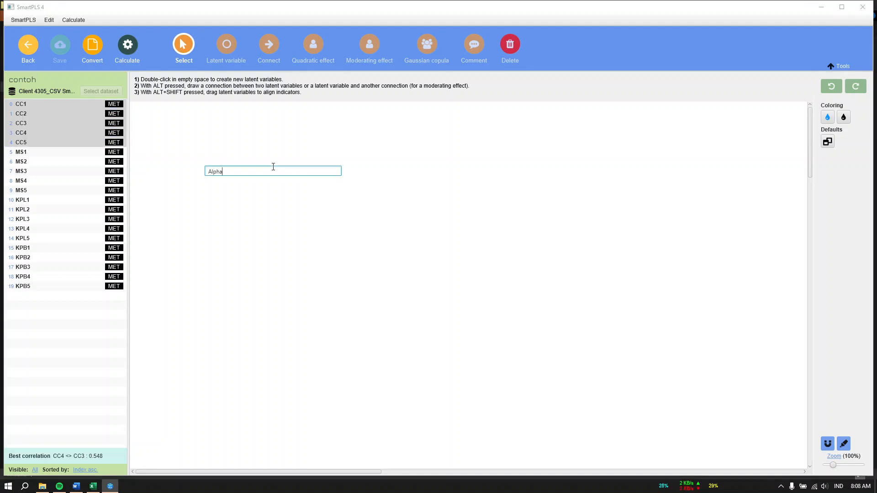
pyautogui.press('Return')
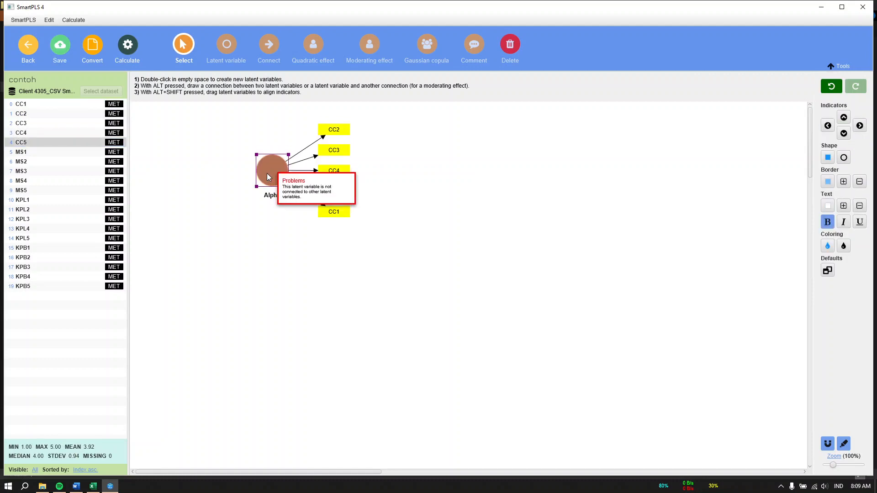
pyautogui.click(185, 187)
# Add a latent variable named MS below Alpha with the indicators MS1 to MS5
pyautogui.click(52, 152)
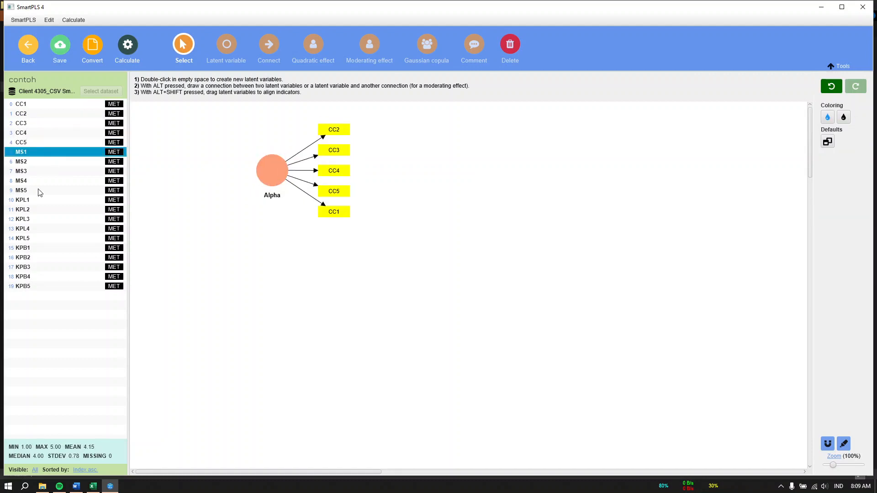
pyautogui.keyDown('shift'); pyautogui.click(37, 189); pyautogui.keyUp('shift')
pyautogui.moveTo(36, 179); pyautogui.dragTo(246, 251)
pyautogui.press('Return')
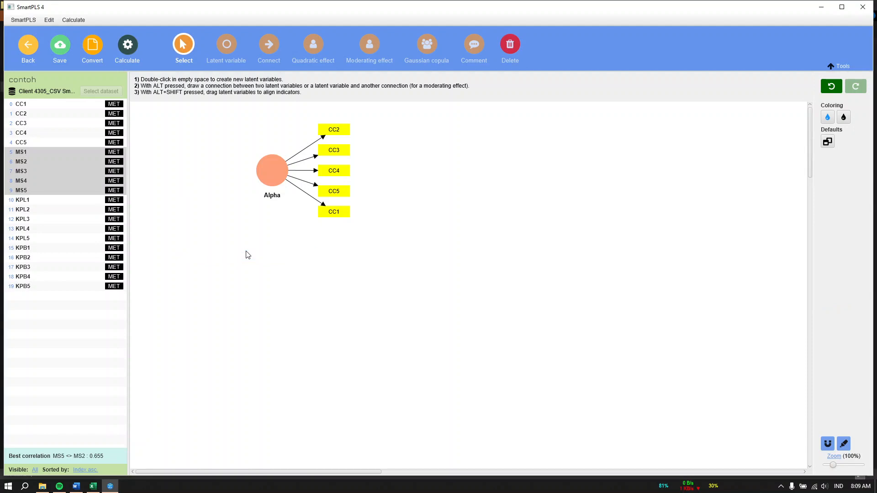
# Add a latent variable named KPL below and to the right of Alpha with the indicators KPL1 to KPL5
pyautogui.click(68, 201)
pyautogui.keyDown('shift'); pyautogui.click(58, 238); pyautogui.keyUp('shift')
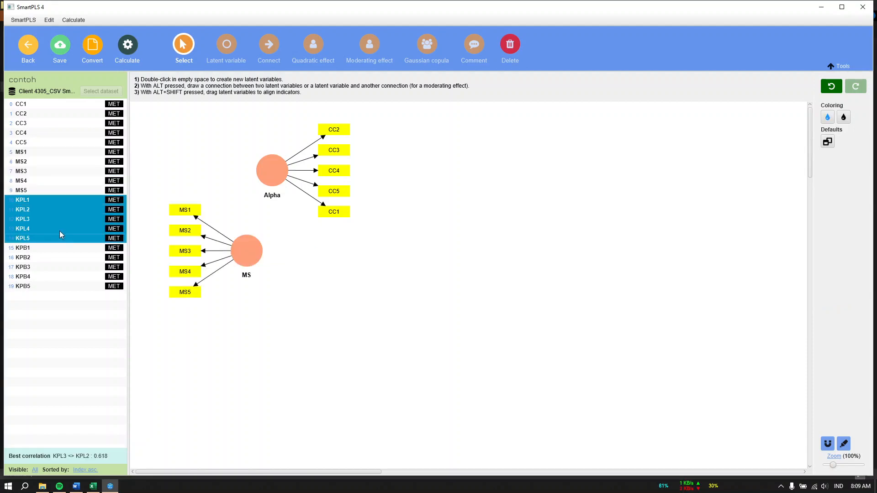
pyautogui.moveTo(59, 231); pyautogui.dragTo(394, 291)
pyautogui.press('Return')
# Add a latent variable named KPB on the far side of KPL with the indicators KPB1 to KPB5
pyautogui.click(50, 249)
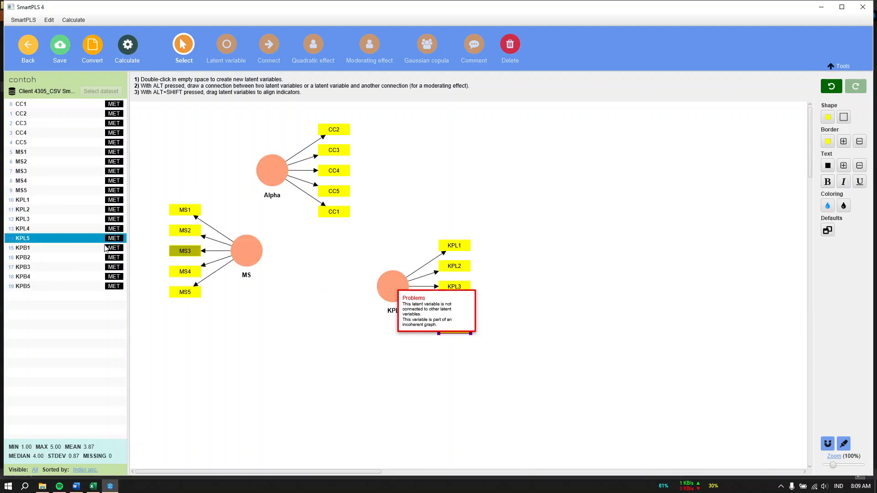
pyautogui.keyDown('shift'); pyautogui.click(47, 287); pyautogui.keyUp('shift')
pyautogui.moveTo(43, 276); pyautogui.dragTo(565, 224)
pyautogui.press('Return')
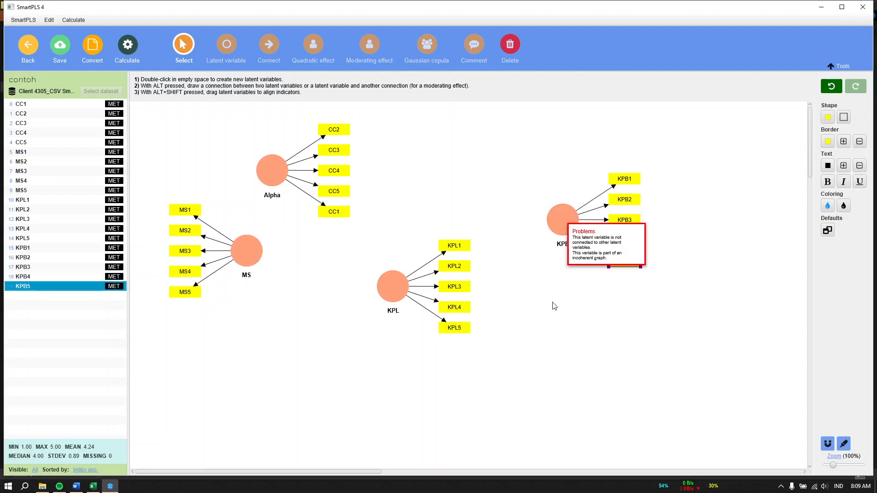
# Show the Excel data workbook beside the model and rename the latent variable Alpha as Content Creator (X1), matching its column-group header
pyautogui.press('super+Right')
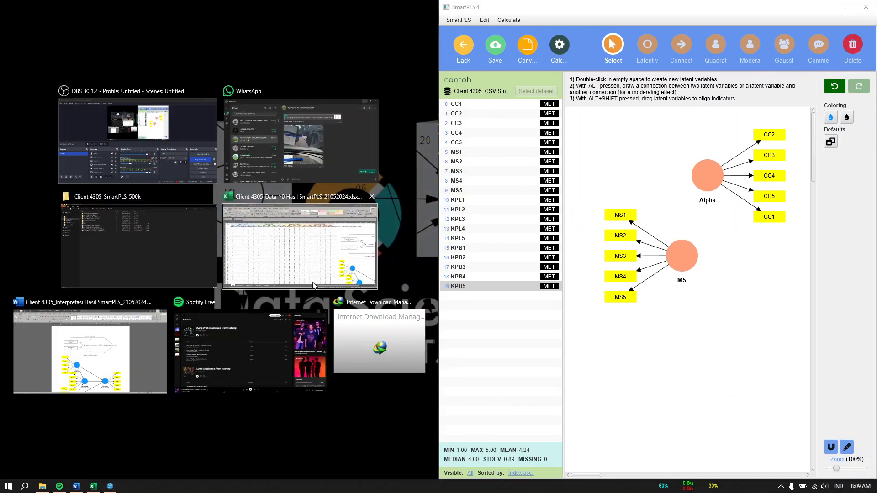
pyautogui.click(318, 247)
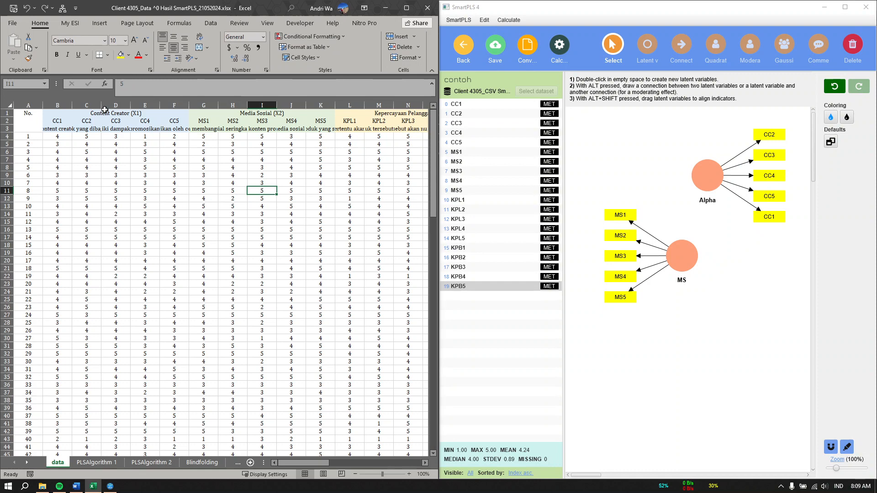
pyautogui.click(106, 112)
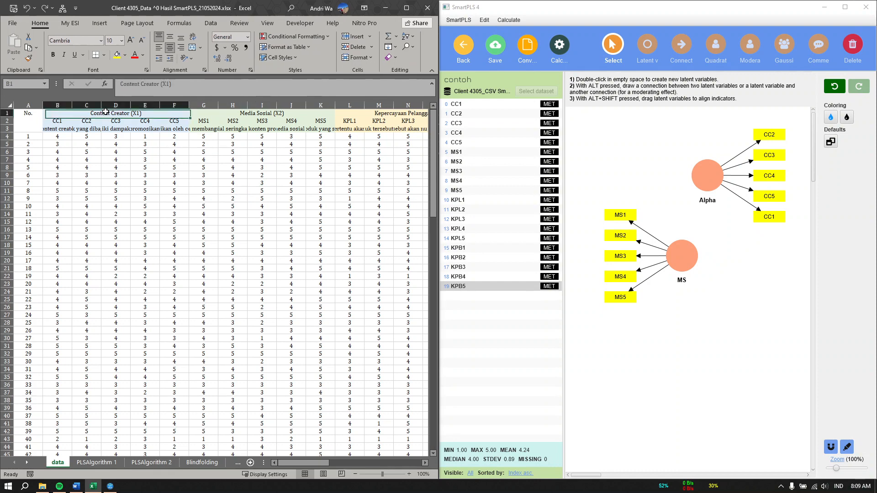
pyautogui.click(711, 170)
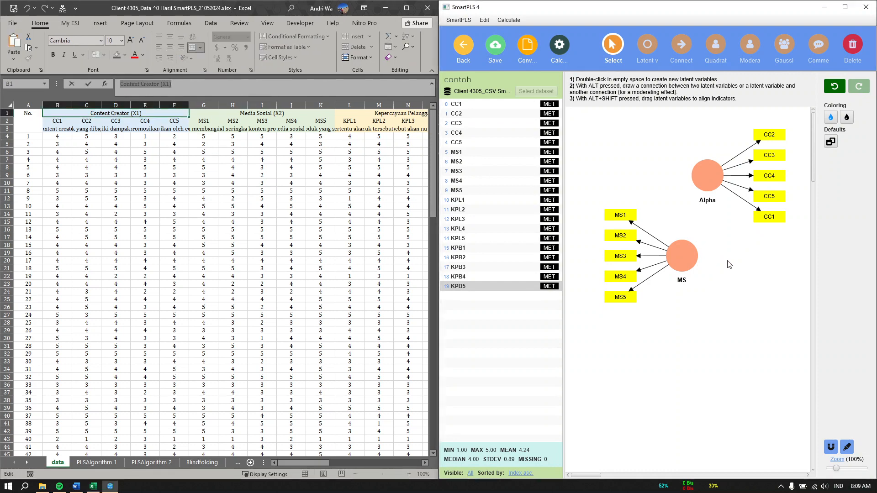
pyautogui.doubleClick(711, 169)
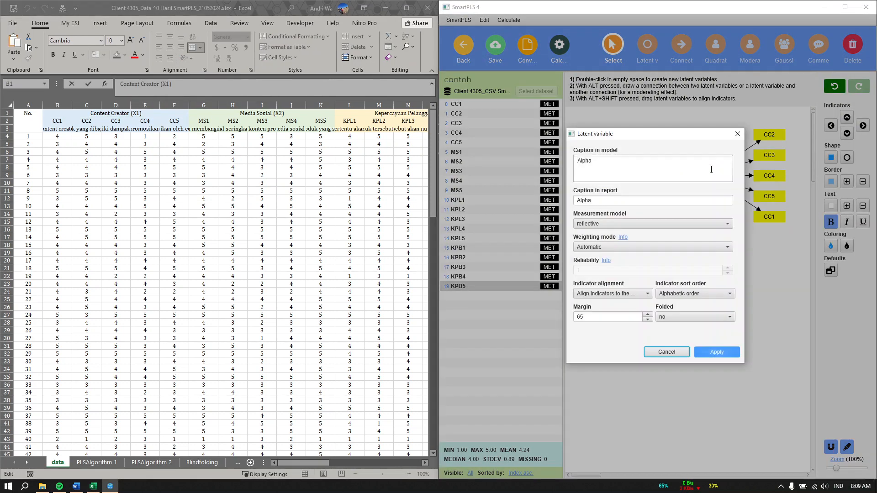
pyautogui.write('Content Creator (X1)')
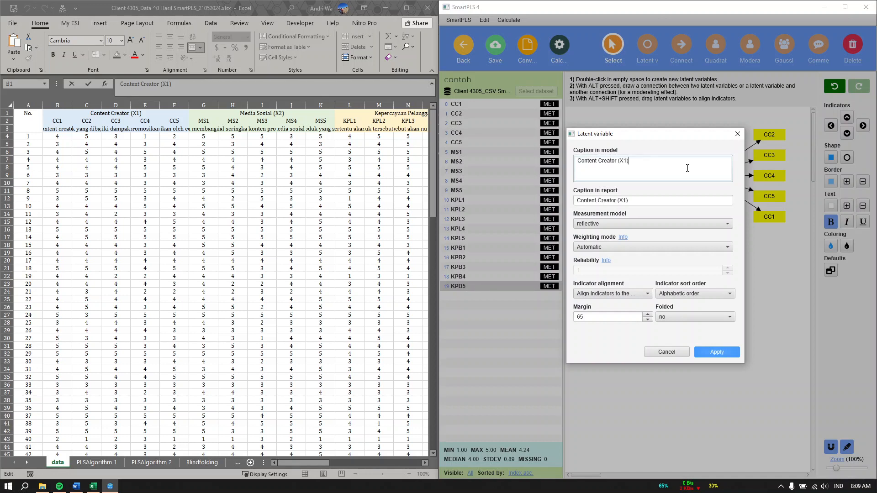
pyautogui.click(719, 352)
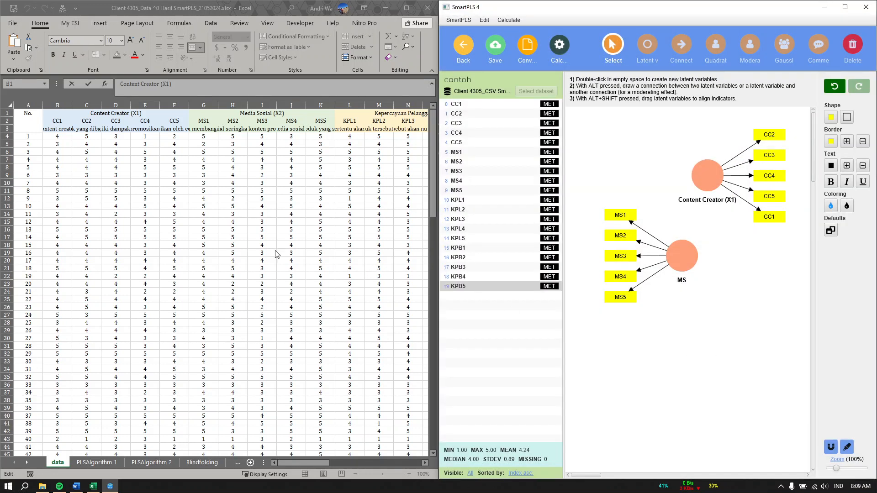
# Rename the latent variable MS as Media Sosial (X2), using the workbook's header for the MS columns
pyautogui.click(260, 114)
pyautogui.click(250, 113)
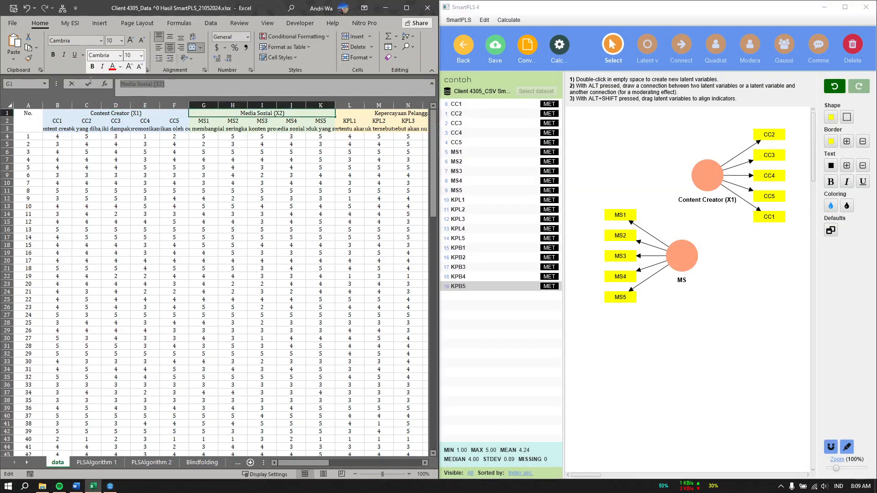
pyautogui.click(685, 262)
pyautogui.doubleClick(683, 259)
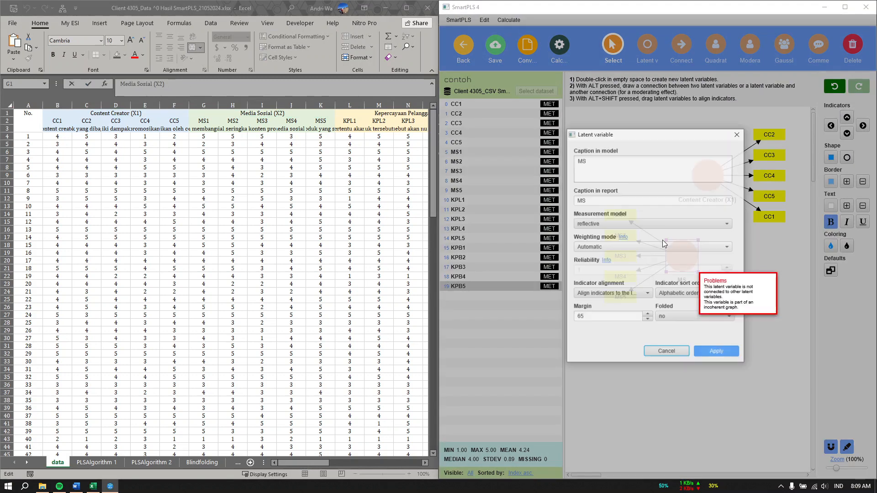
pyautogui.write('Media Sosial (X2)')
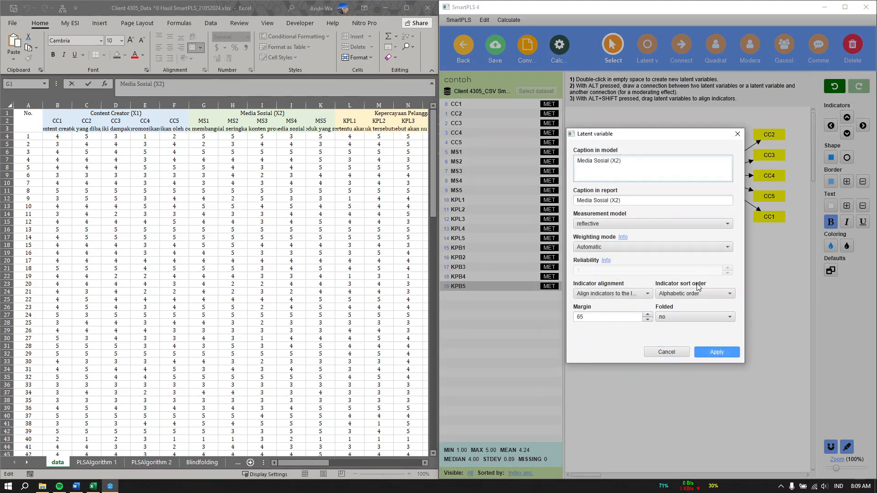
pyautogui.click(717, 352)
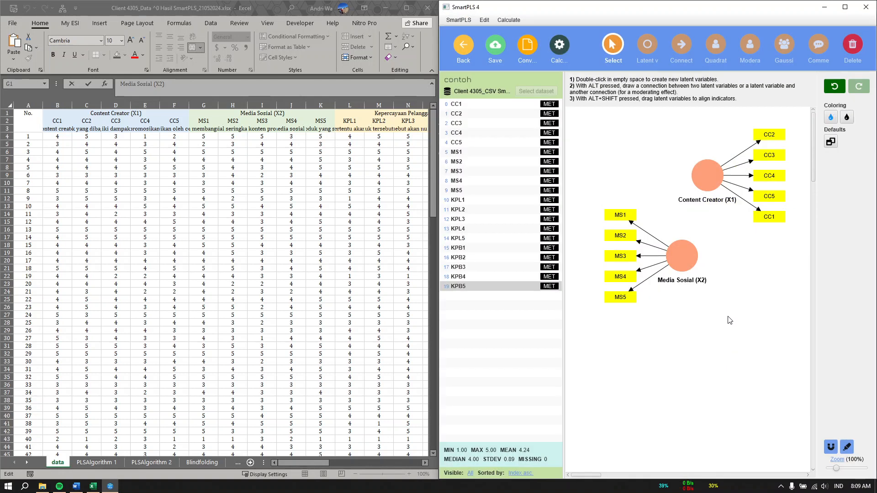
# Rename the latent variable KPL as Kepercayaan Pelanggan (Y), copying the workbook's header for the KPL columns
pyautogui.hscroll(5, 723, 317)
pyautogui.click(303, 158)
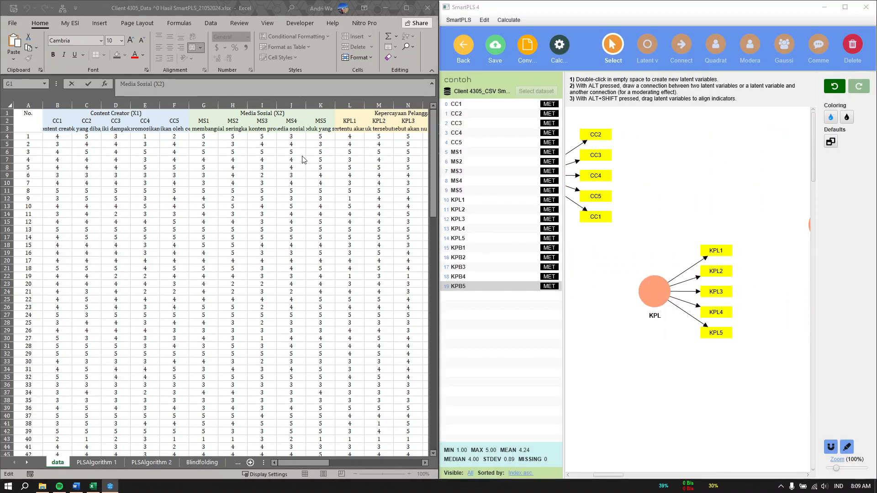
pyautogui.click(379, 112)
pyautogui.tripleClick(195, 87)
pyautogui.hotkey('ctrl', 'c')
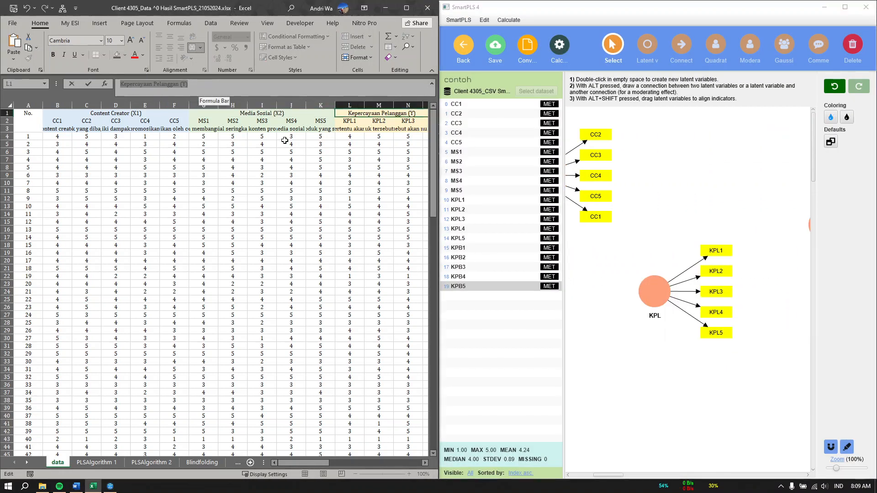
pyautogui.doubleClick(657, 292)
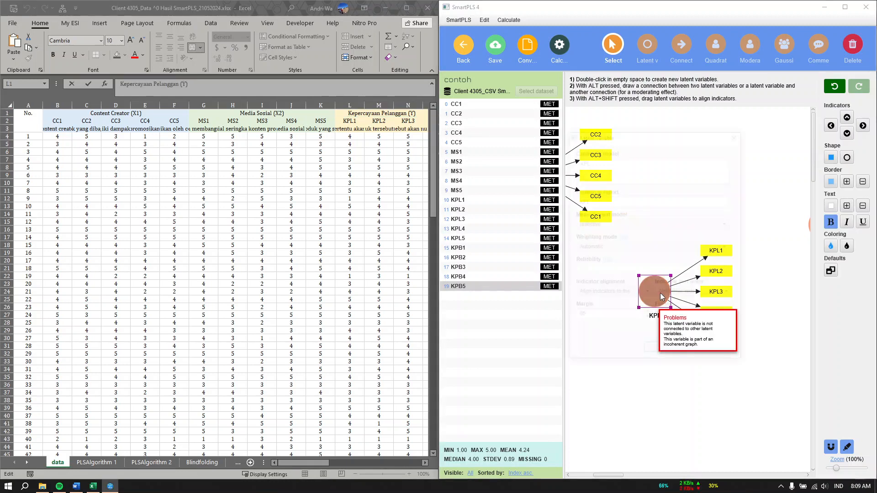
pyautogui.hotkey('ctrl', 'a')
pyautogui.hotkey('ctrl', 'v')
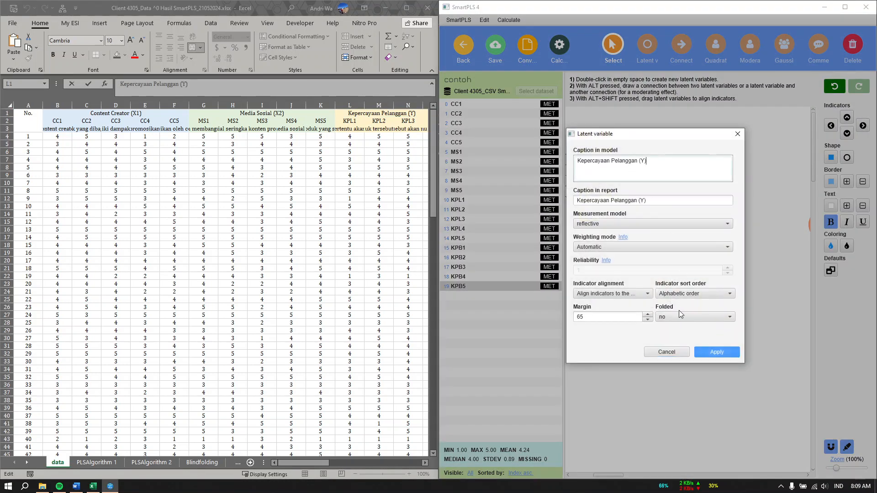
pyautogui.click(707, 355)
# Rename the latent variable KPB as Keputusan Pembelian (Z), copying the workbook's header for the KPB columns
pyautogui.hscroll(6, 364, 237)
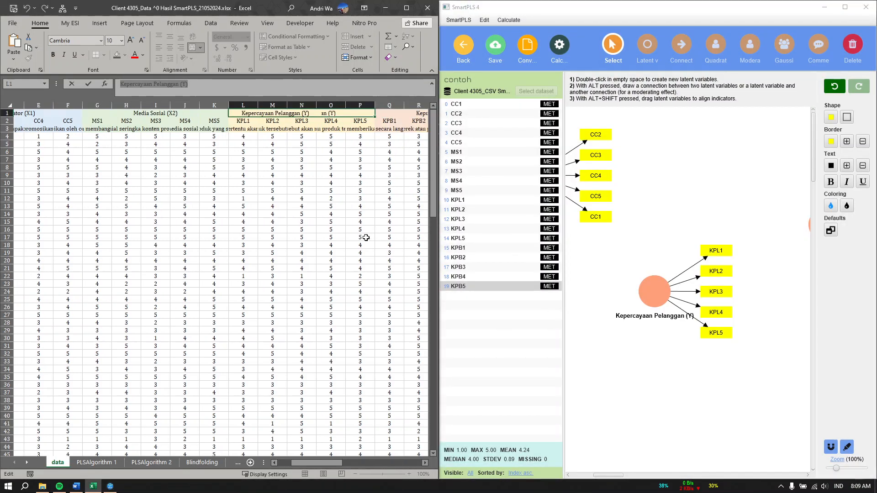
pyautogui.click(207, 110)
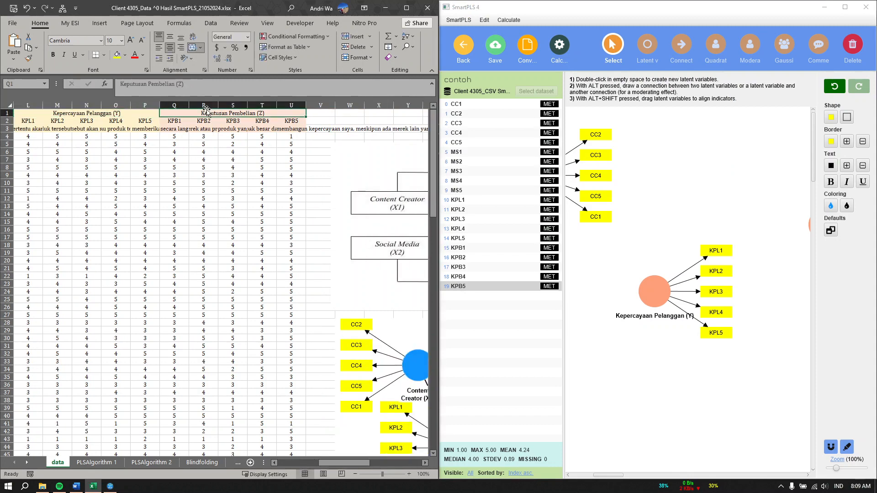
pyautogui.tripleClick(196, 87)
pyautogui.hotkey('ctrl', 'c')
pyautogui.click(756, 215)
pyautogui.hscroll(3, 755, 214)
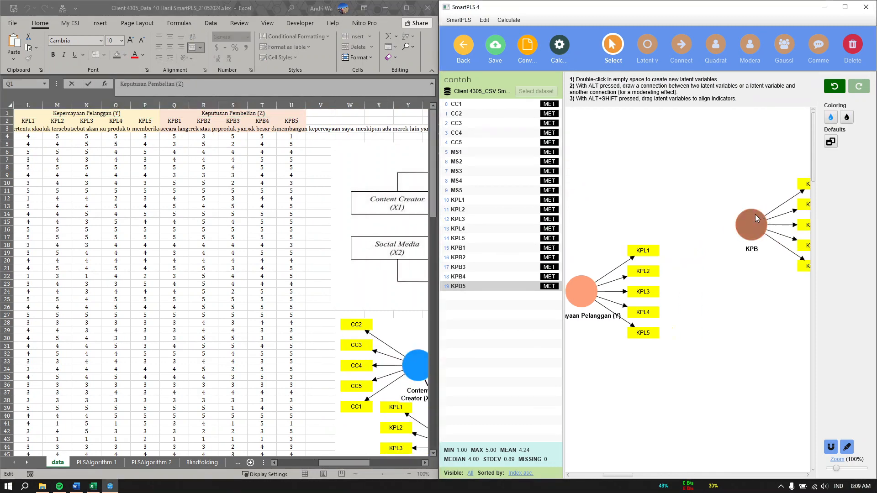
pyautogui.doubleClick(739, 220)
pyautogui.doubleClick(695, 158)
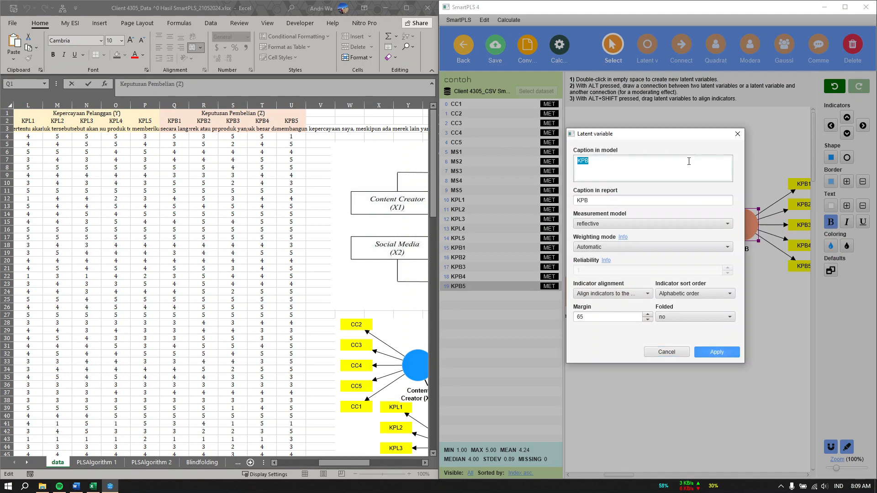
pyautogui.hotkey('ctrl', 'v')
pyautogui.click(717, 353)
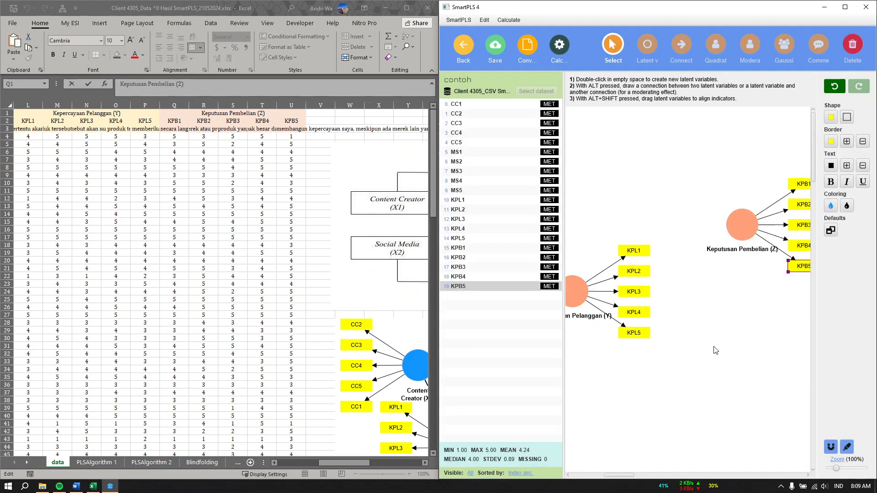
# Move Media Sosial (X2) further below Content Creator (X1) and bring Kepercayaan Pelanggan (Y) closer, at a height between the two
pyautogui.hscroll(-5, 716, 346)
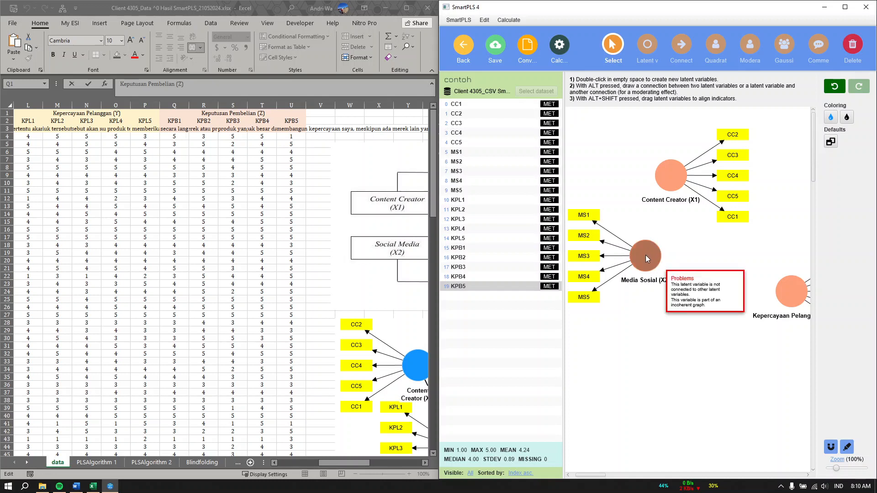
pyautogui.moveTo(646, 258); pyautogui.dragTo(692, 337)
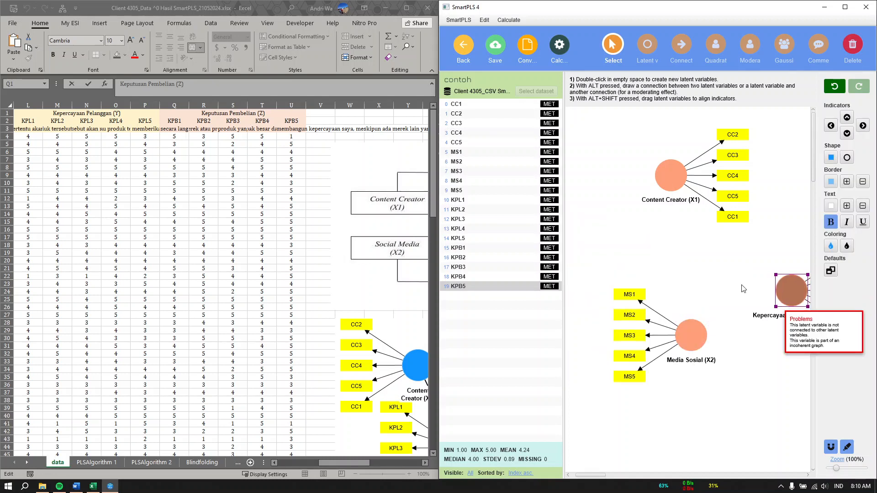
pyautogui.moveTo(742, 285); pyautogui.dragTo(736, 282)
# Check the hypothesised paths in the workbook's research model diagram and return to the SmartPLS model at full window size
pyautogui.click(369, 282)
pyautogui.hscroll(3, 370, 282)
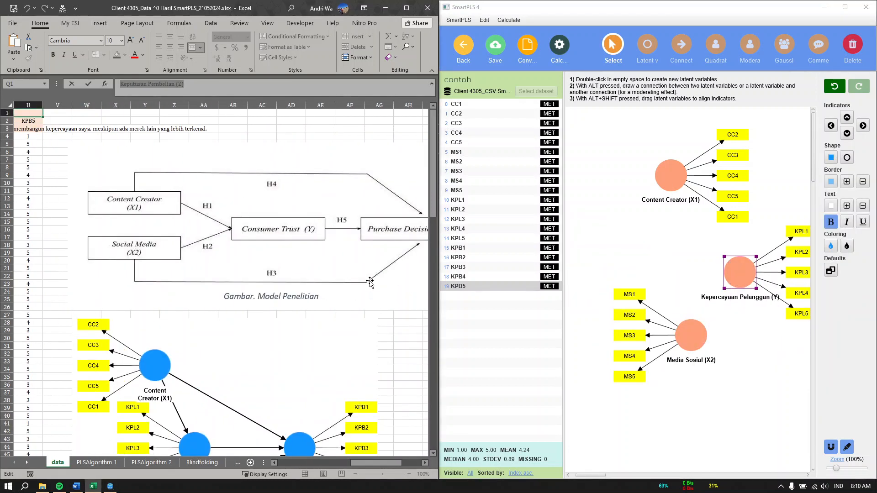
pyautogui.hscroll(-2, 370, 282)
pyautogui.hscroll(2, 363, 251)
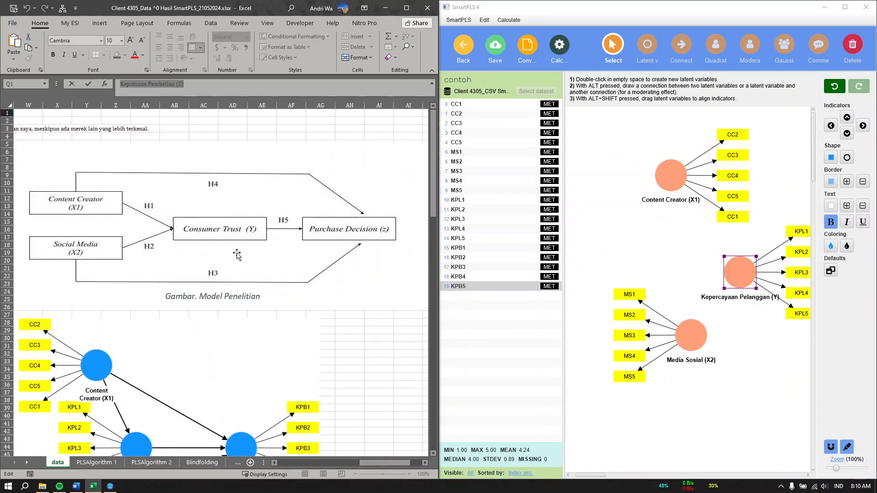
pyautogui.click(845, 7)
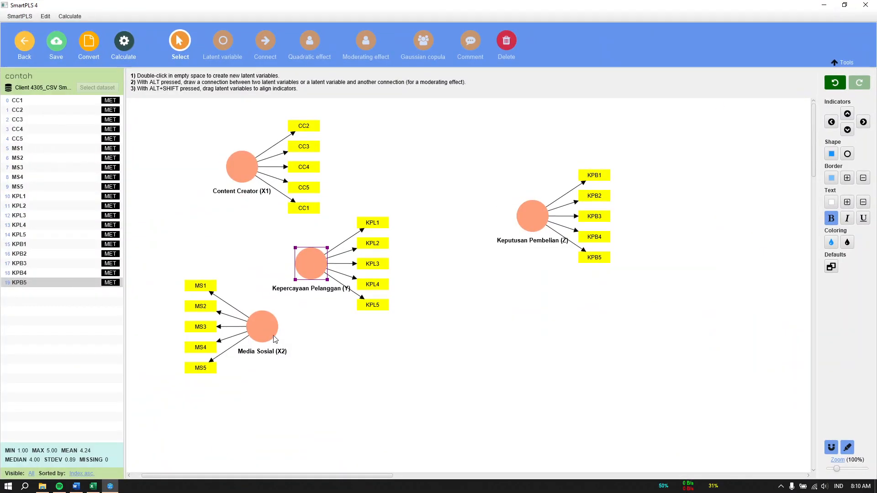
# Shift Media Sosial (X2) slightly lower and to the right, and Content Creator (X1) slightly right and down
pyautogui.click(275, 339)
pyautogui.moveTo(275, 339); pyautogui.dragTo(284, 357)
pyautogui.click(242, 176)
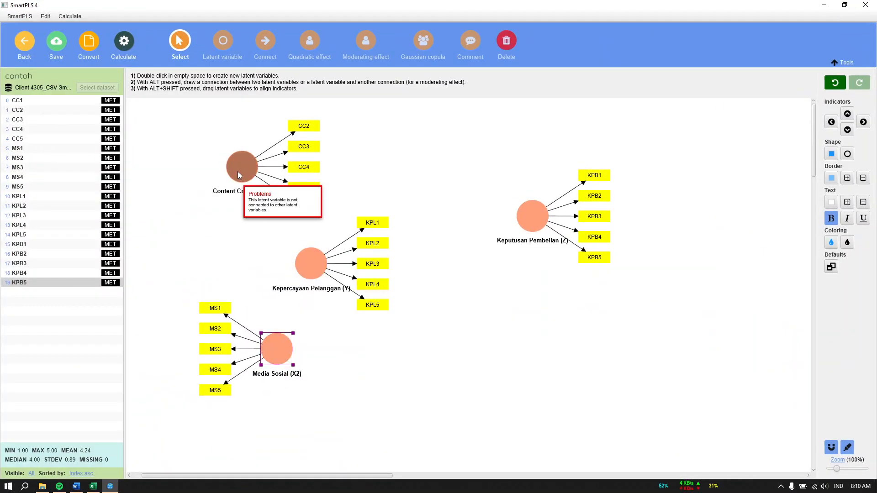
pyautogui.moveTo(242, 176); pyautogui.dragTo(259, 184)
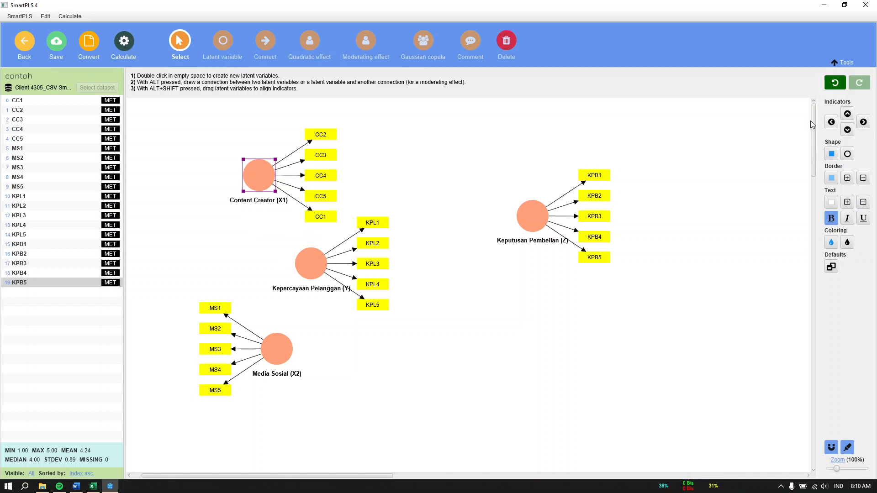
# Align the indicators CC1 to CC5 on the left side of Content Creator (X1)
pyautogui.click(385, 164)
pyautogui.click(275, 169)
pyautogui.click(255, 175)
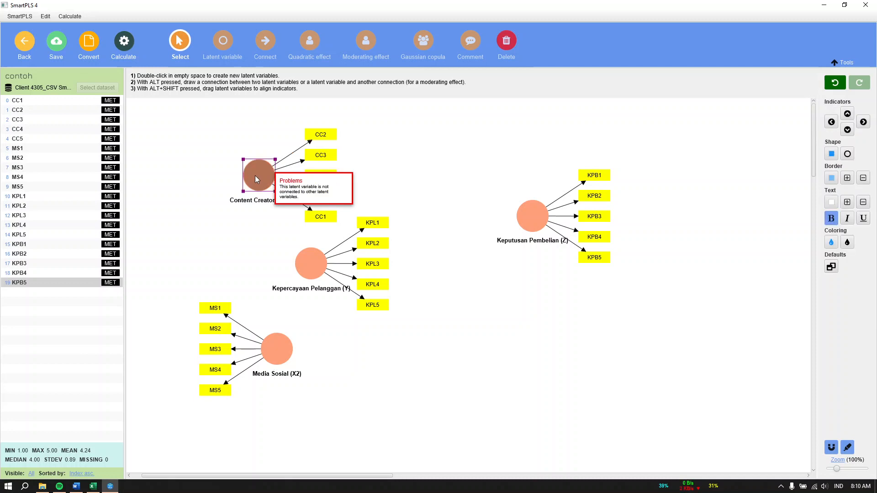
pyautogui.click(832, 122)
# Move Media Sosial (X2) and Kepercayaan Pelanggan (Y) a little lower, and align the indicators KPL1 to KPL5 left of Y
pyautogui.moveTo(282, 364); pyautogui.dragTo(276, 381)
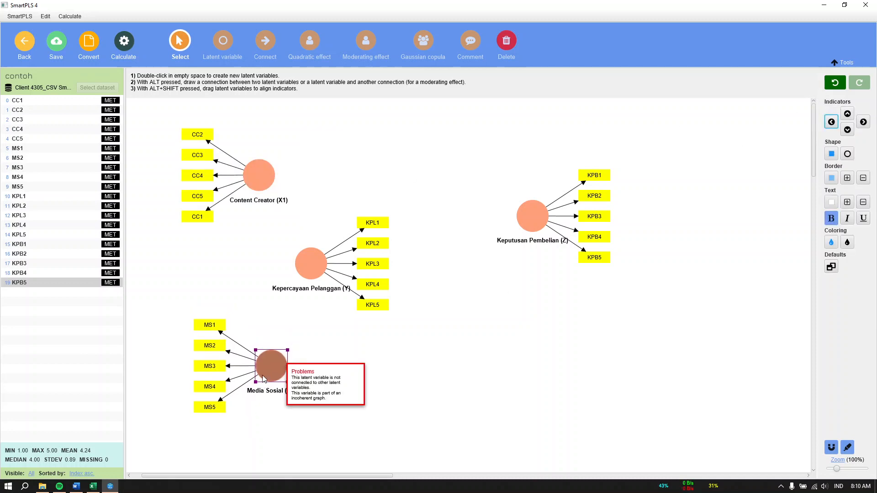
pyautogui.moveTo(302, 278); pyautogui.dragTo(301, 292)
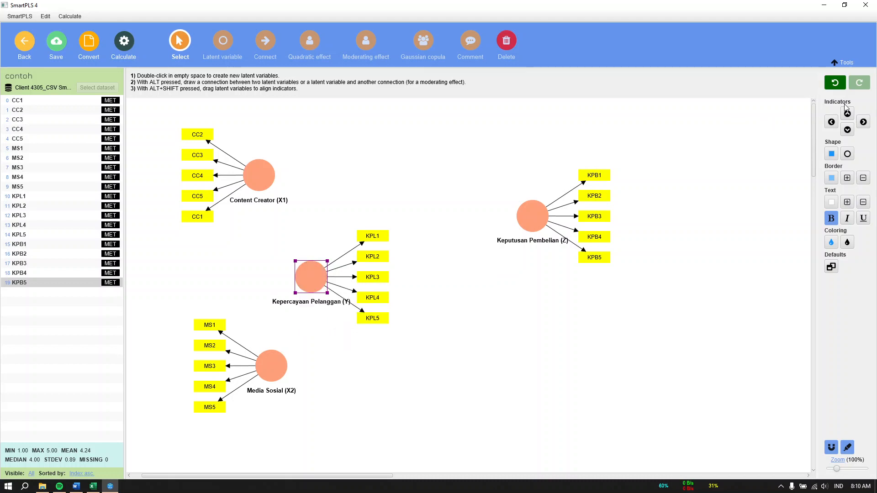
pyautogui.click(832, 122)
# Space Content Creator (X1) and Media Sosial (X2) further apart, and place Keputusan Pembelian (Z) level with Kepercayaan Pelanggan (Y) on its right
pyautogui.moveTo(262, 164); pyautogui.dragTo(282, 159)
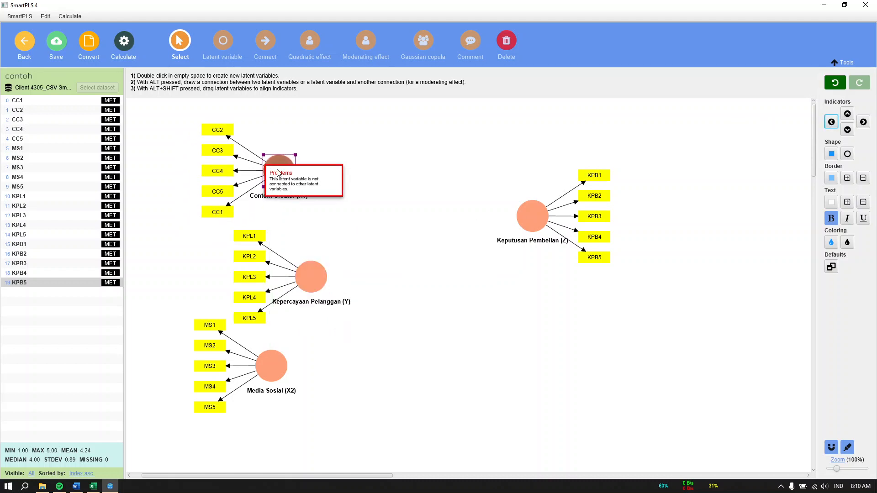
pyautogui.moveTo(272, 380); pyautogui.dragTo(272, 390)
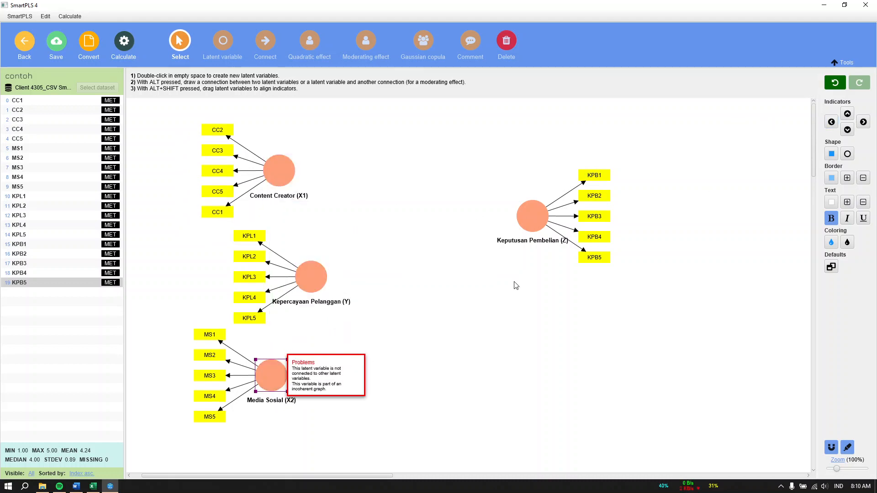
pyautogui.moveTo(532, 225); pyautogui.dragTo(481, 286)
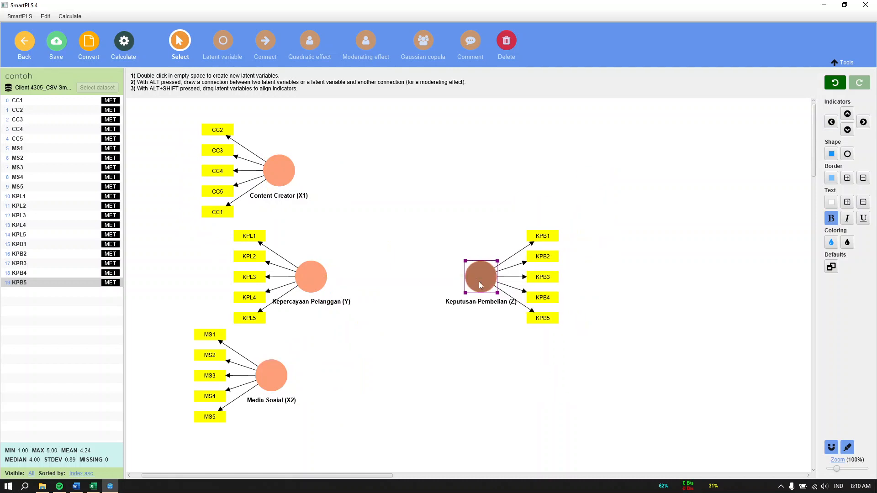
pyautogui.click(428, 251)
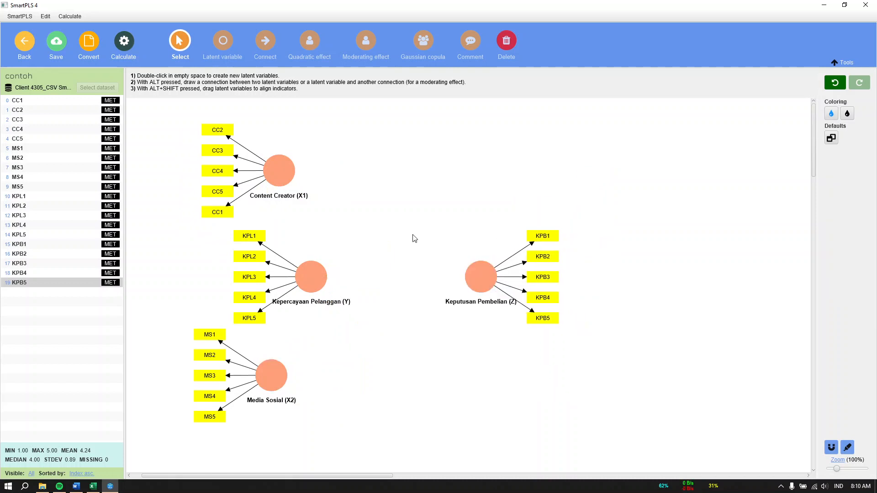
# Connect Content Creator (X1) and Media Sosial (X2) to both Y and Z, connect Y to Z, and save the model
pyautogui.click(266, 43)
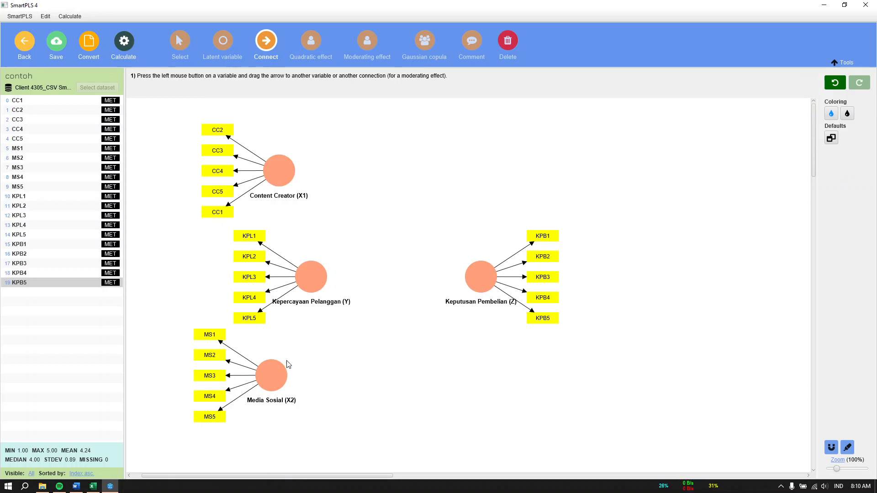
pyautogui.moveTo(277, 358); pyautogui.dragTo(308, 283)
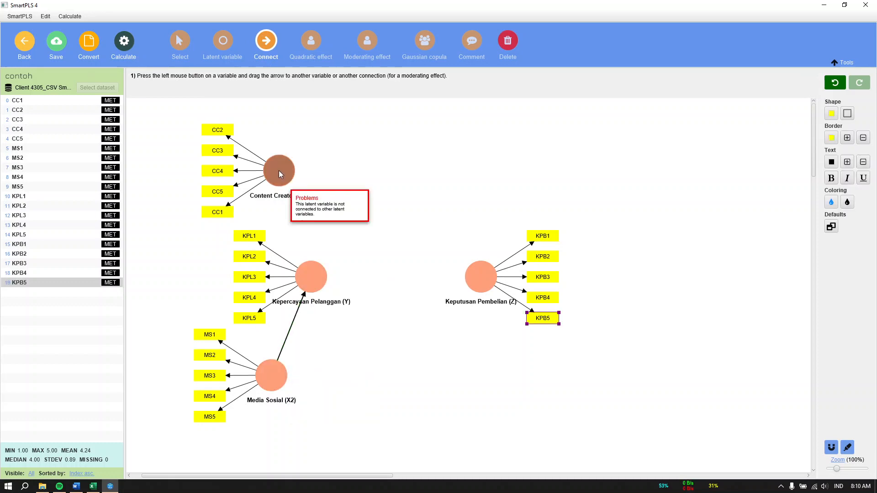
pyautogui.moveTo(280, 174); pyautogui.dragTo(305, 265)
pyautogui.moveTo(287, 183); pyautogui.dragTo(470, 280)
pyautogui.moveTo(273, 388); pyautogui.dragTo(475, 292)
pyautogui.moveTo(315, 277); pyautogui.dragTo(479, 280)
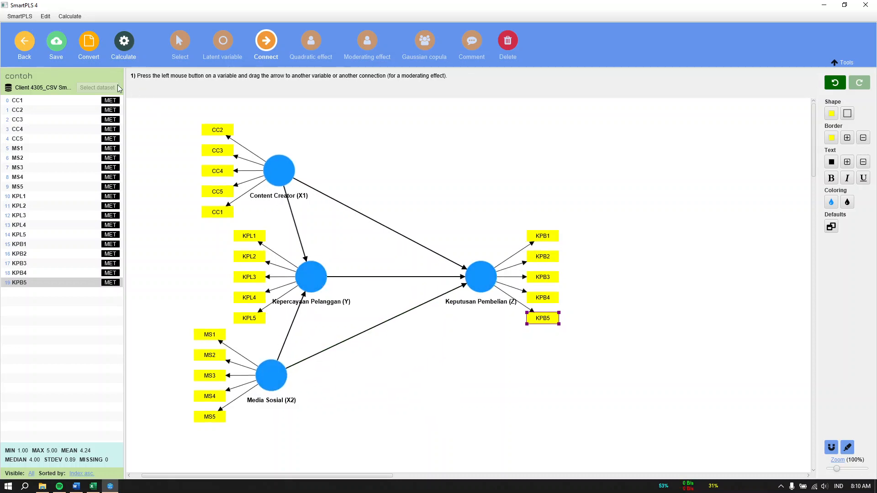
pyautogui.click(58, 46)
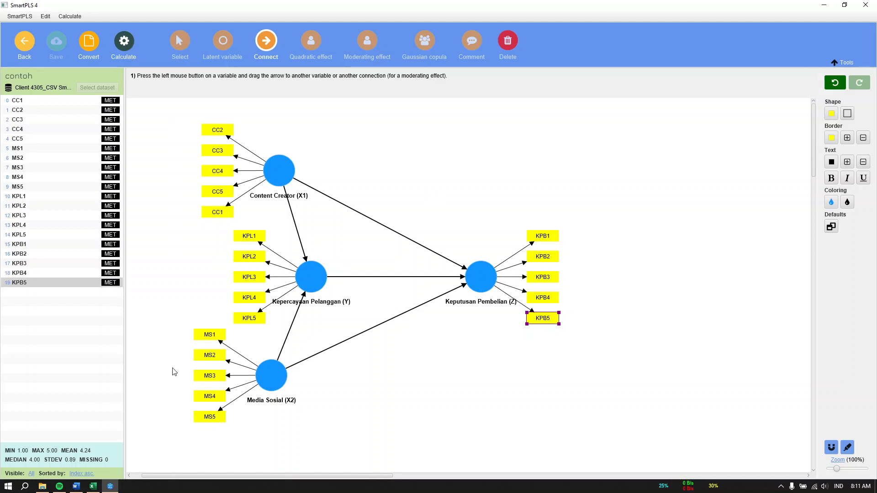
# Duplicate the PLS-SEM model contoh as "contoh eliminasi" and reopen the original contoh model
pyautogui.click(23, 46)
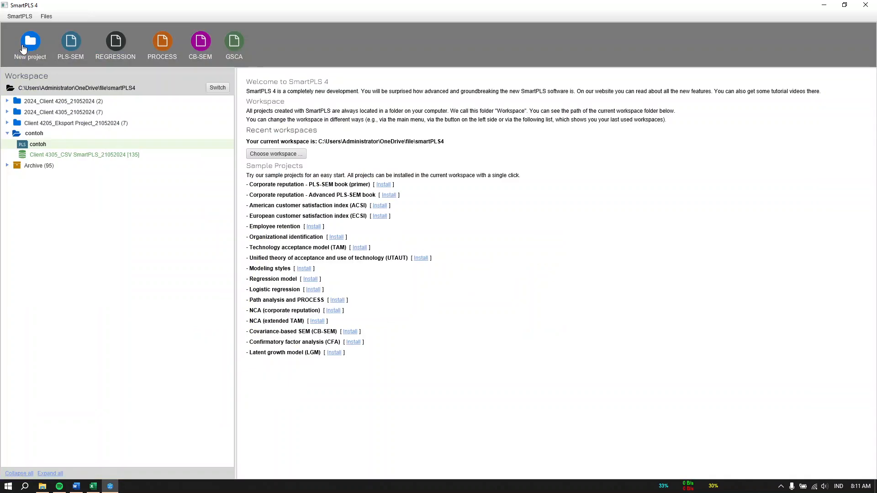
pyautogui.rightClick(41, 147)
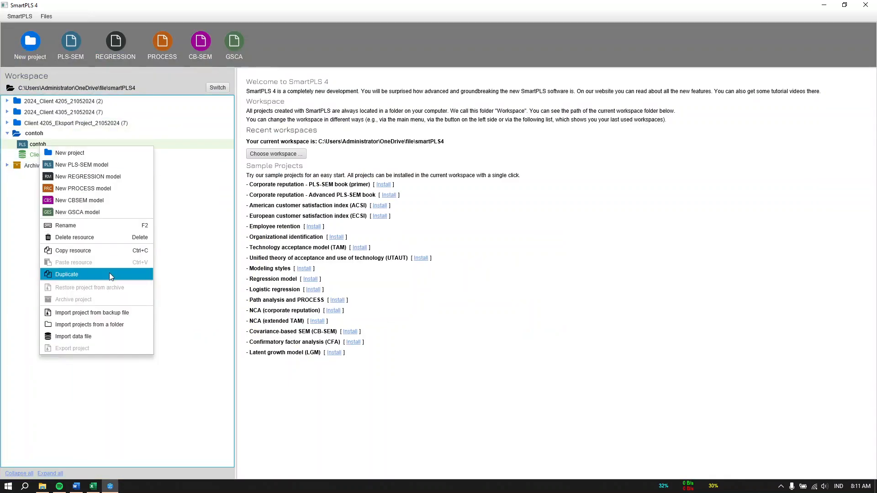
pyautogui.click(109, 273)
pyautogui.click(405, 238)
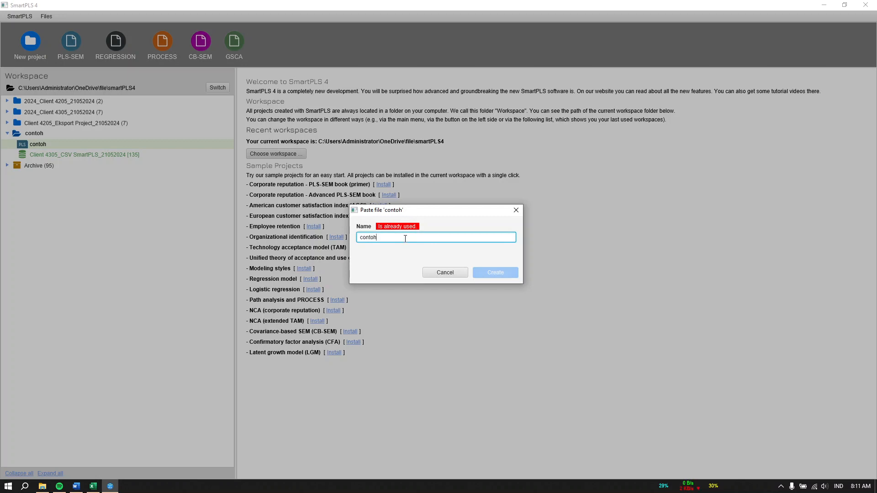
pyautogui.write('eliminasi')
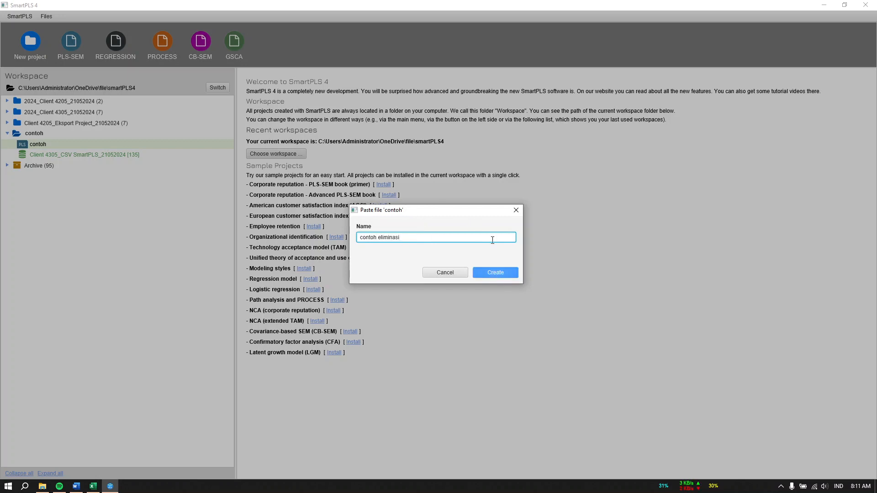
pyautogui.click(496, 272)
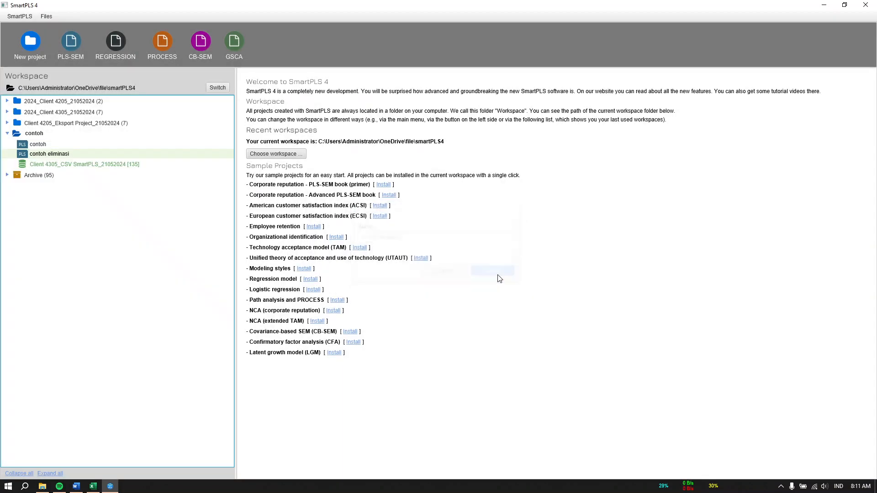
pyautogui.click(68, 145)
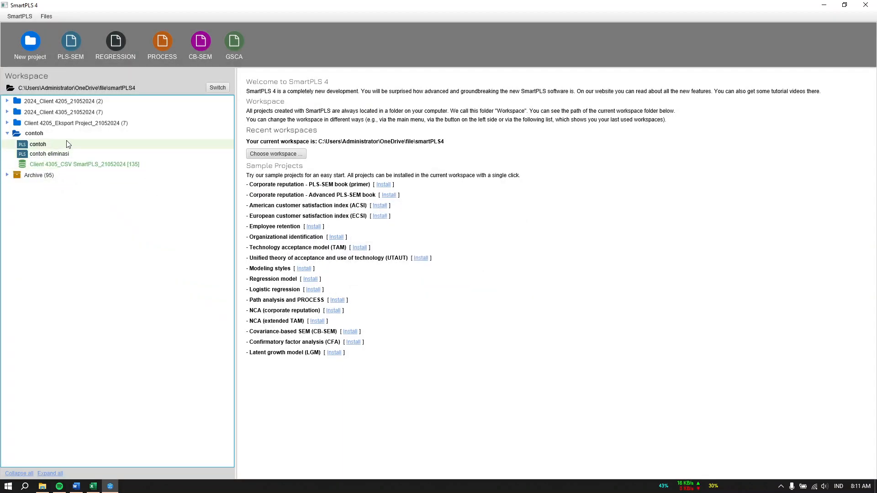
pyautogui.doubleClick(39, 145)
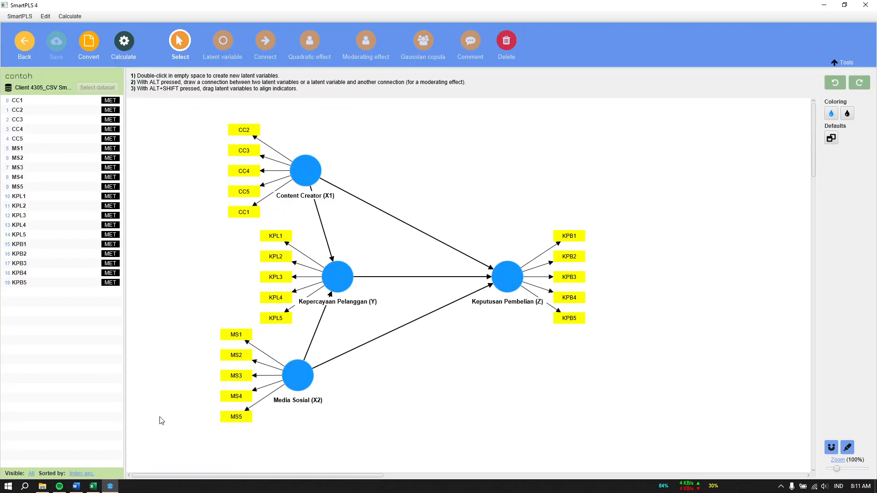
# Switch to the Word interpretation document and examine the Outer Model 1 path diagram, then return to SmartPLS
pyautogui.click(76, 486)
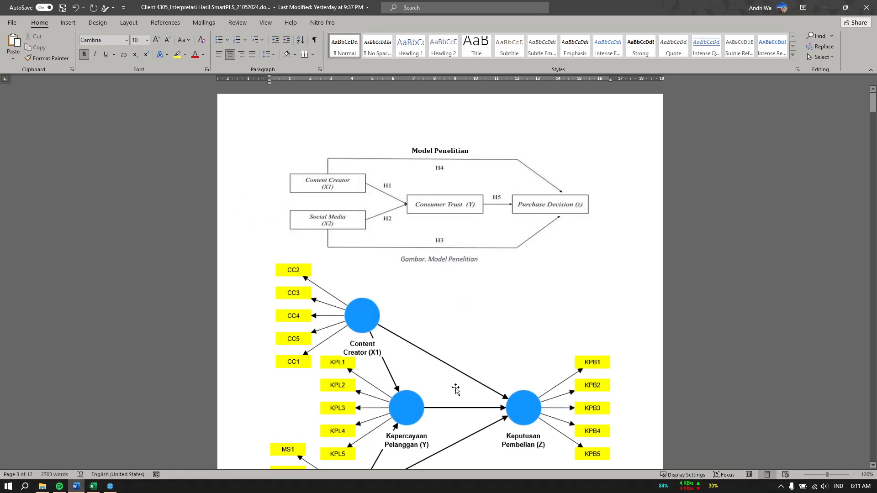
pyautogui.scroll(-5, 471, 388)
pyautogui.scroll(-5, 471, 388)
pyautogui.scroll(-6, 430, 307)
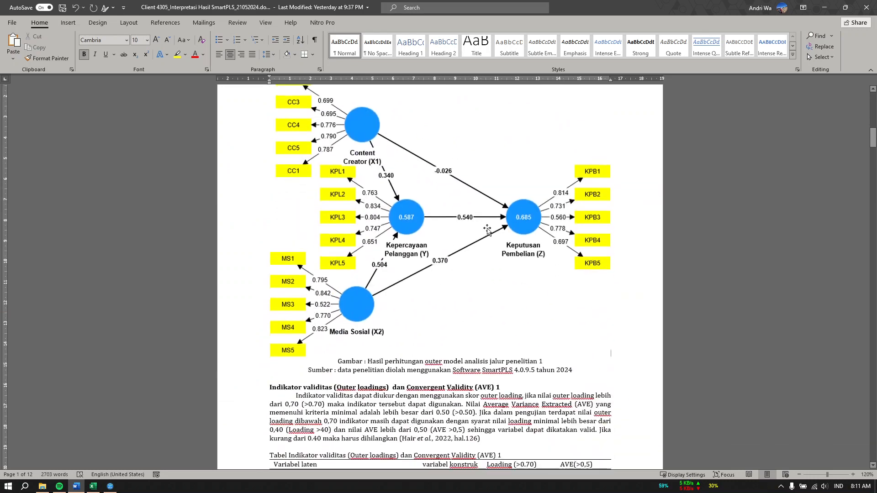
pyautogui.scroll(5, 451, 375)
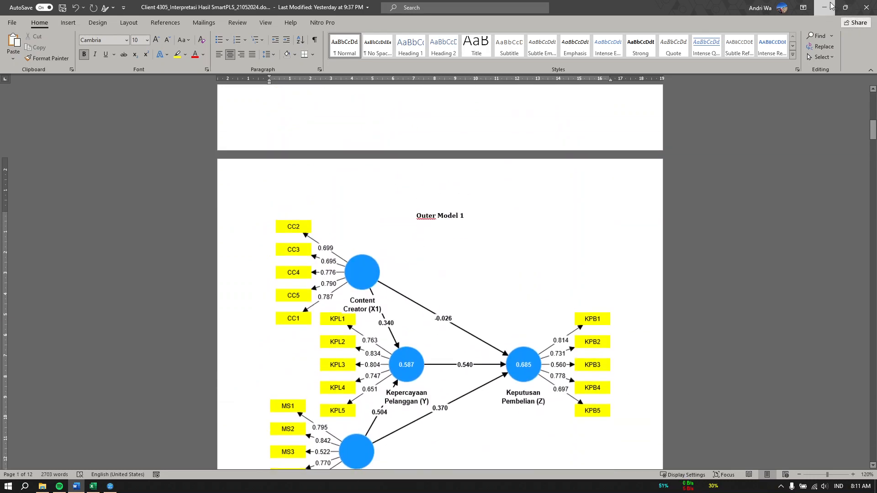
pyautogui.click(825, 8)
# Run the PLS-SEM algorithm on the contoh model with the Path weighting scheme, standardized results and default initial weight
pyautogui.click(133, 46)
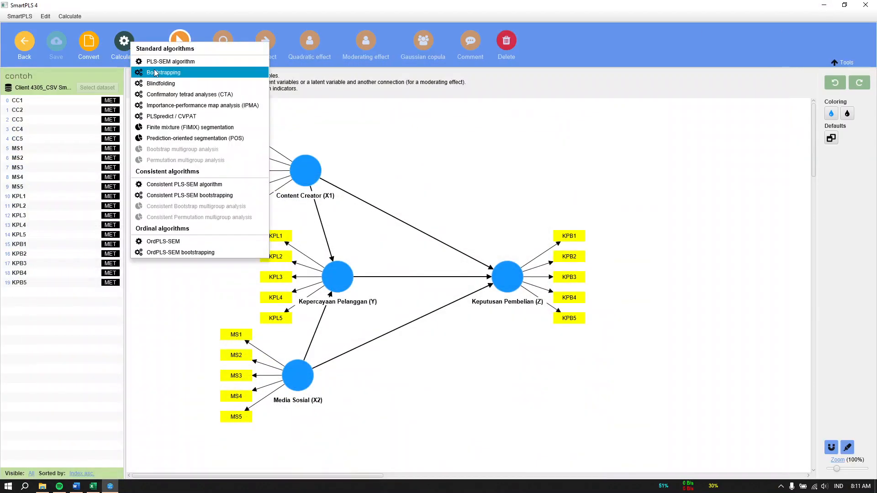
pyautogui.click(157, 65)
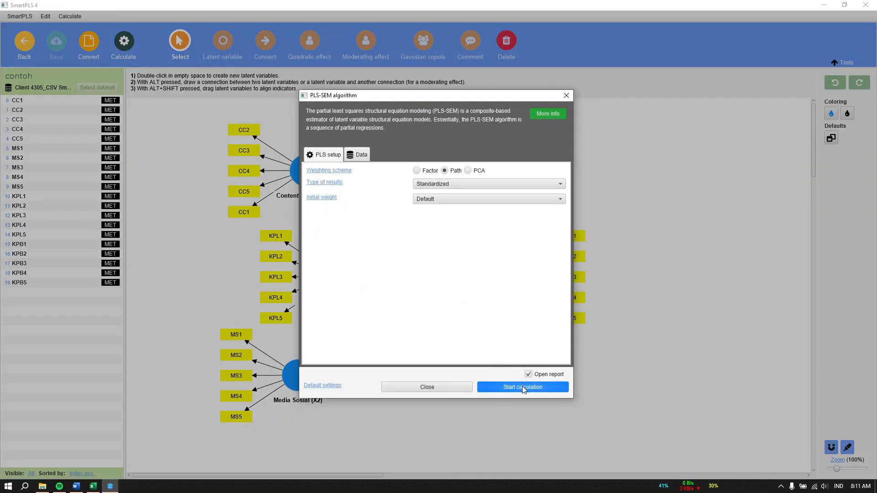
pyautogui.click(523, 387)
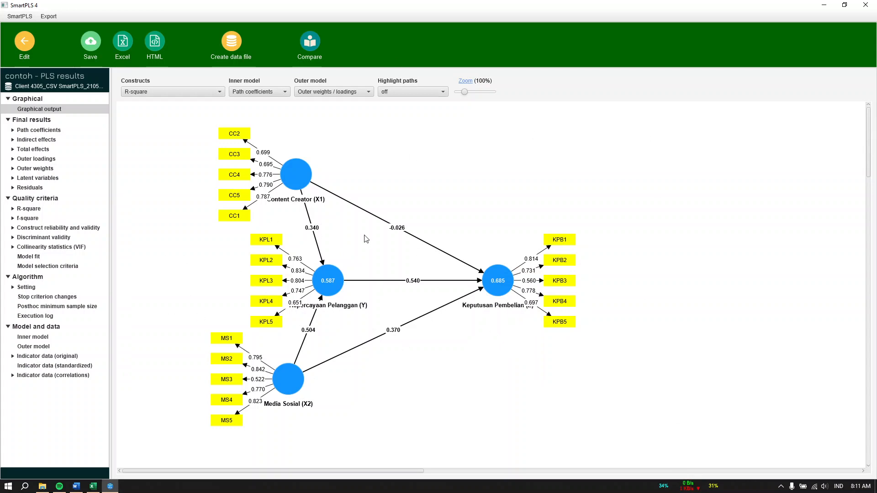
# Examine the outer loadings matrix and the construct reliability and validity overview in the PLS results
pyautogui.click(44, 159)
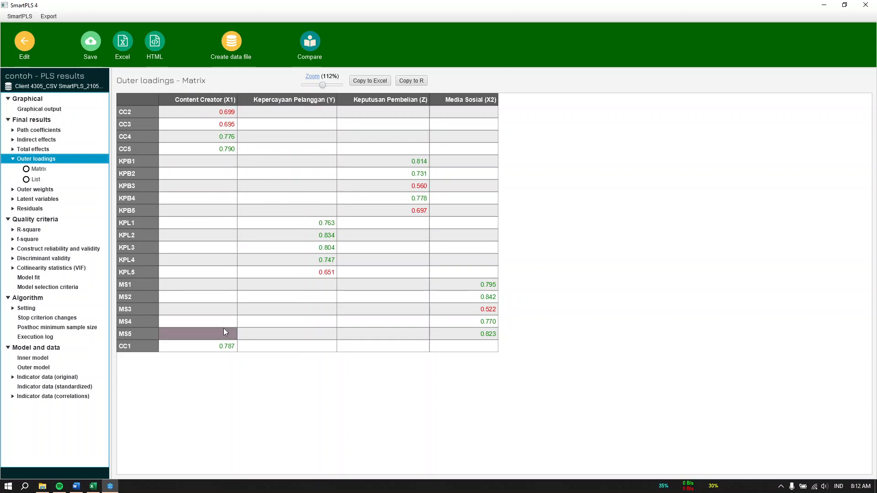
pyautogui.click(38, 250)
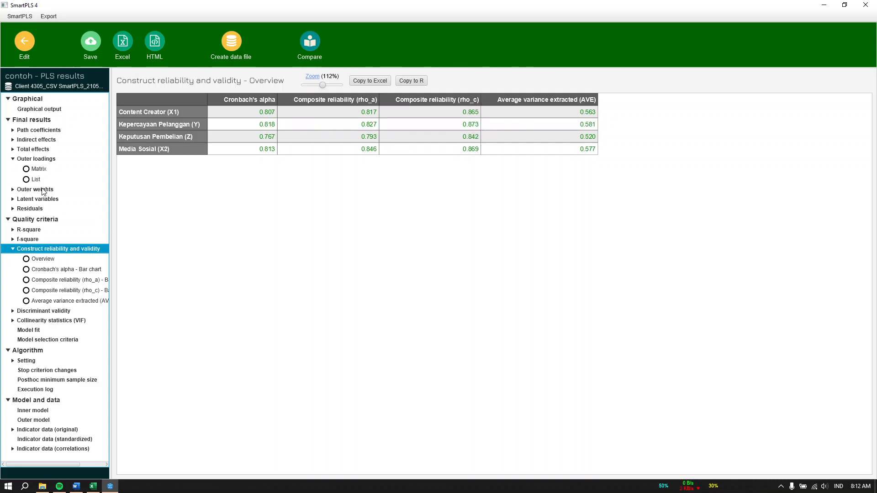
pyautogui.click(39, 161)
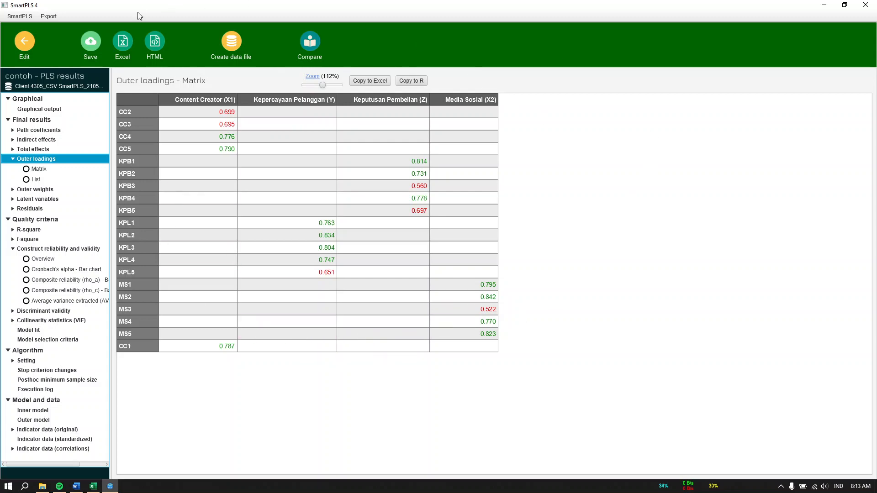
# Save the results report in the contoh project under the file name "plasalgorithm 1"
pyautogui.click(88, 52)
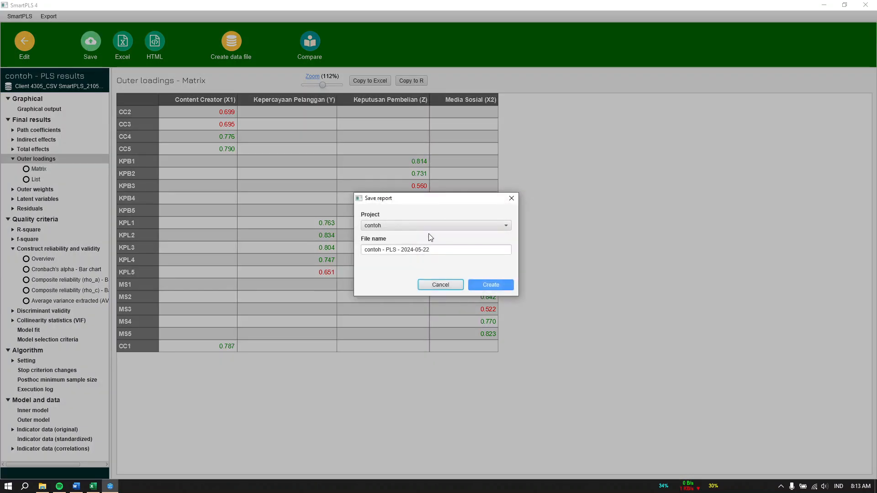
pyautogui.tripleClick(430, 250)
pyautogui.press('BackSpace')
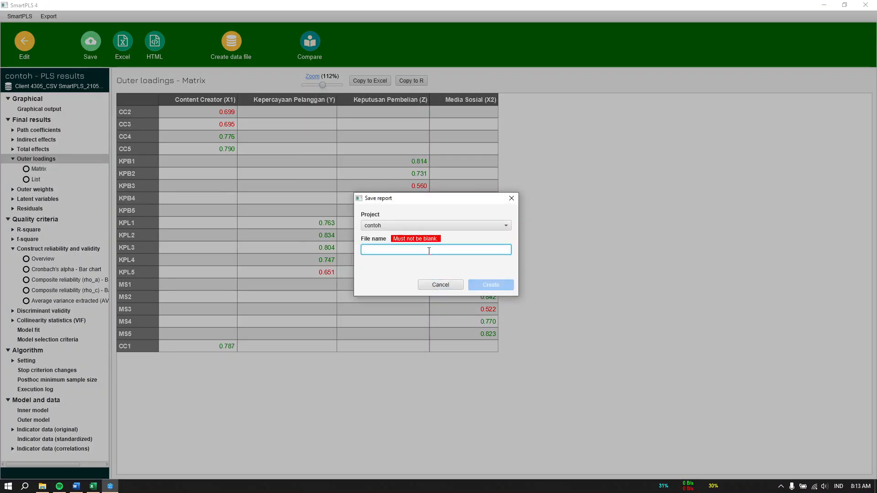
pyautogui.write('plasalgorithm 1')
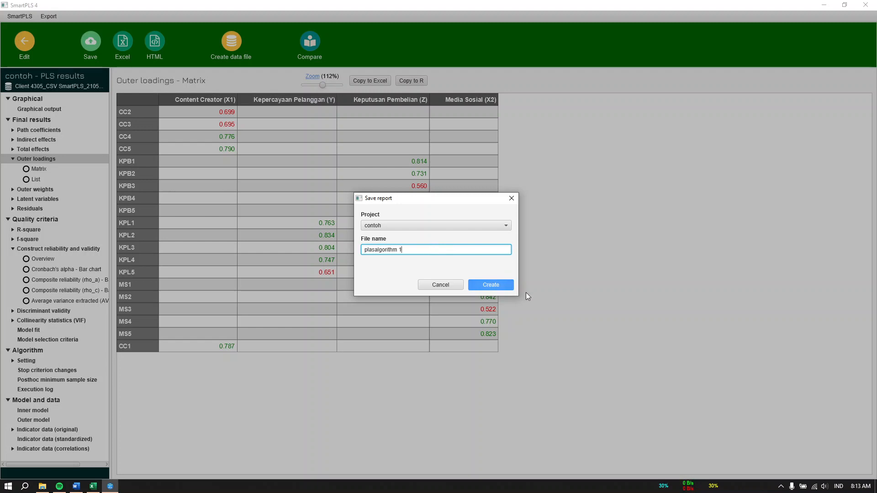
pyautogui.click(503, 285)
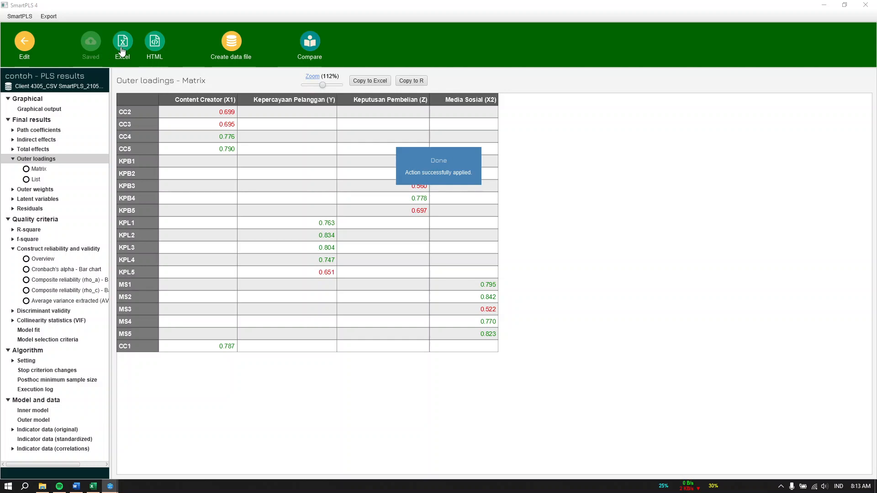
# Switch to File Explorer to check the Excel report in the client's PLSAlgorithm 1 folder, and return to SmartPLS
pyautogui.click(45, 486)
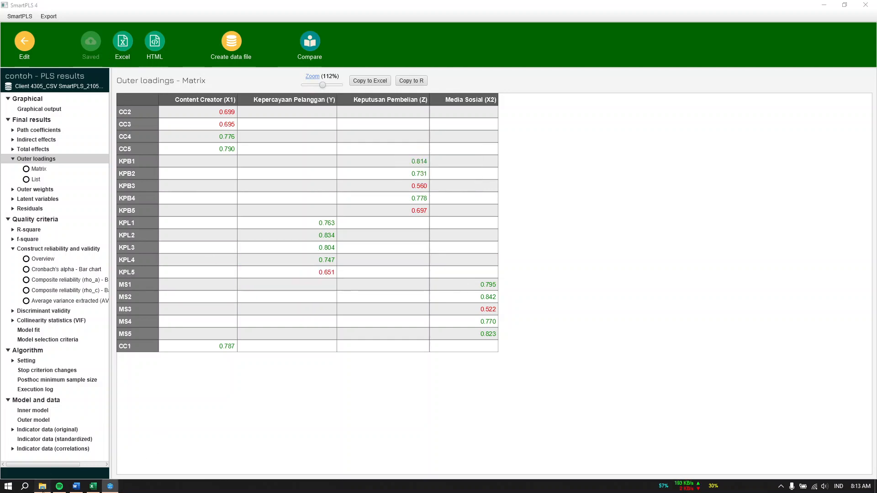
pyautogui.click(216, 76)
pyautogui.doubleClick(217, 75)
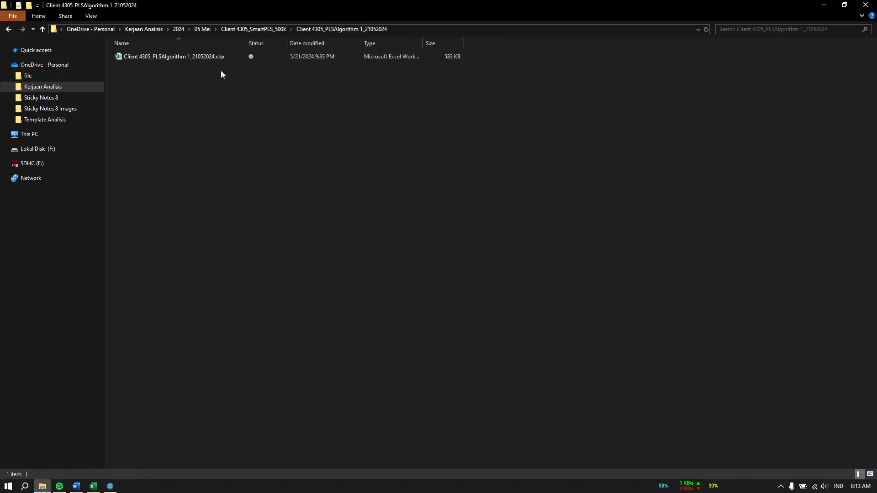
pyautogui.click(9, 29)
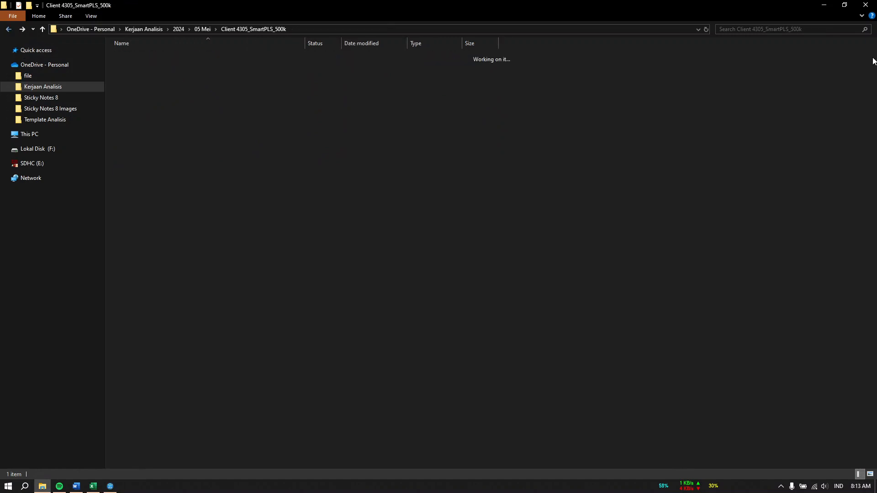
pyautogui.hotkey('alt', 'Tab')
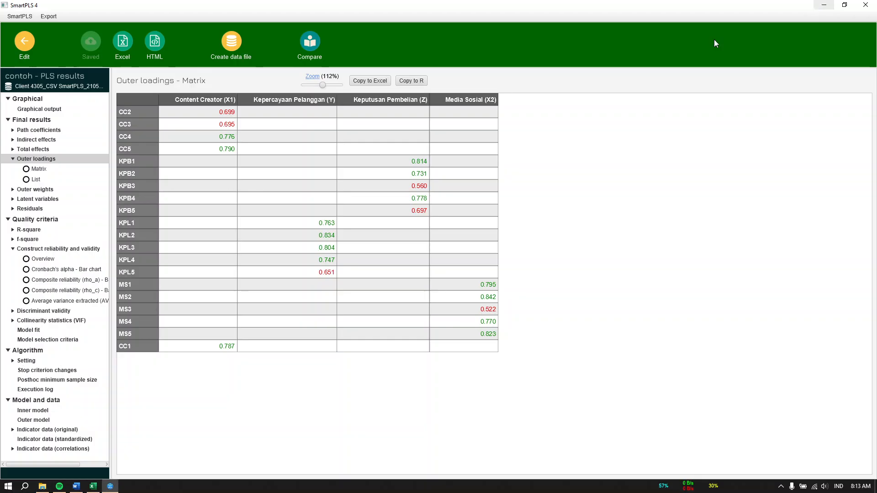
pyautogui.click(124, 42)
pyautogui.click(530, 307)
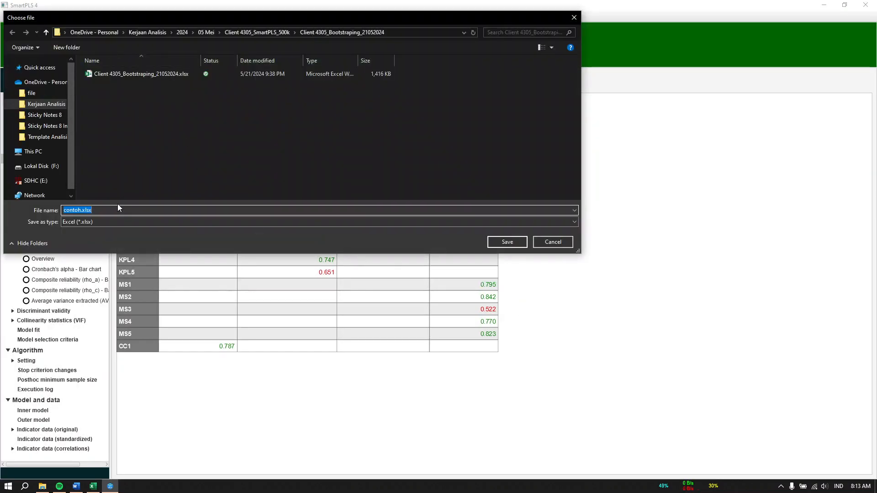
pyautogui.press('BackSpace')
pyautogui.write('plsalgorithm 1')
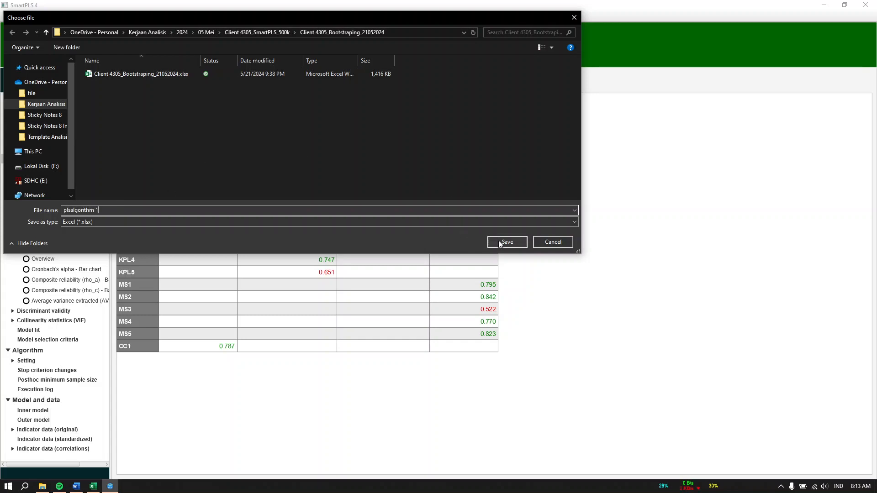
pyautogui.click(545, 244)
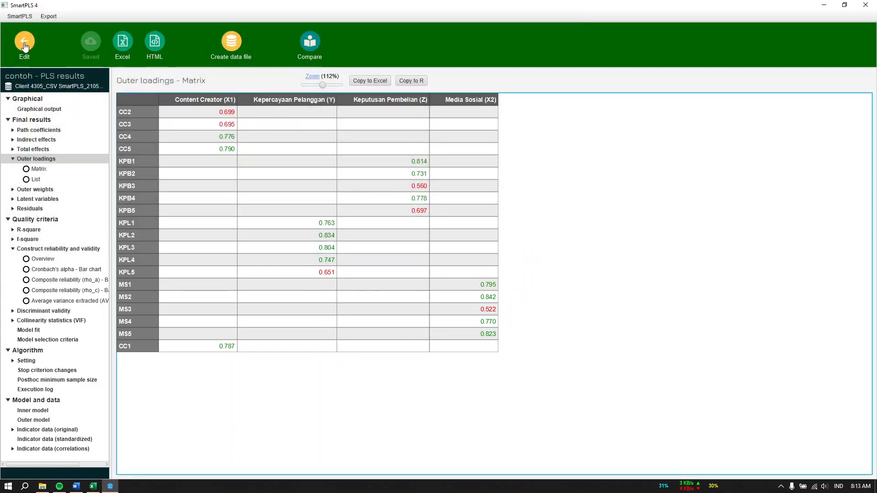
# Leave the results report and open the duplicated model "contoh eliminasi" from the workspace
pyautogui.click(24, 45)
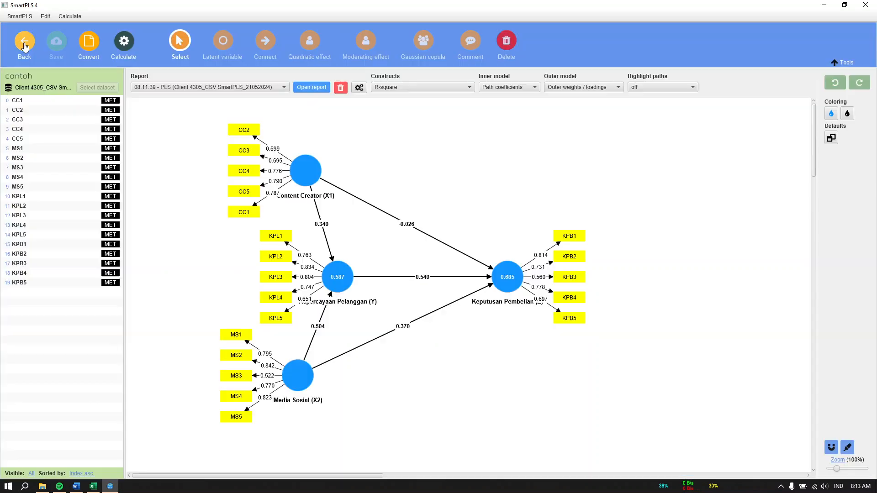
pyautogui.click(24, 48)
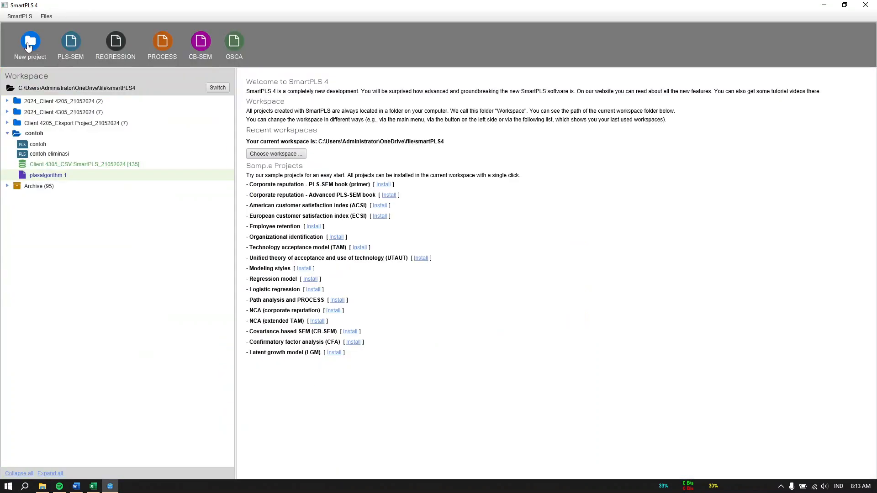
pyautogui.click(52, 155)
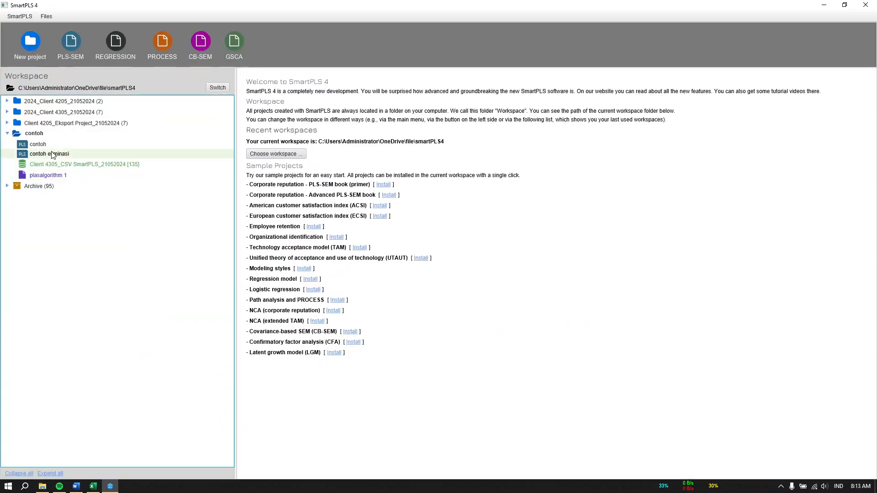
pyautogui.doubleClick(55, 154)
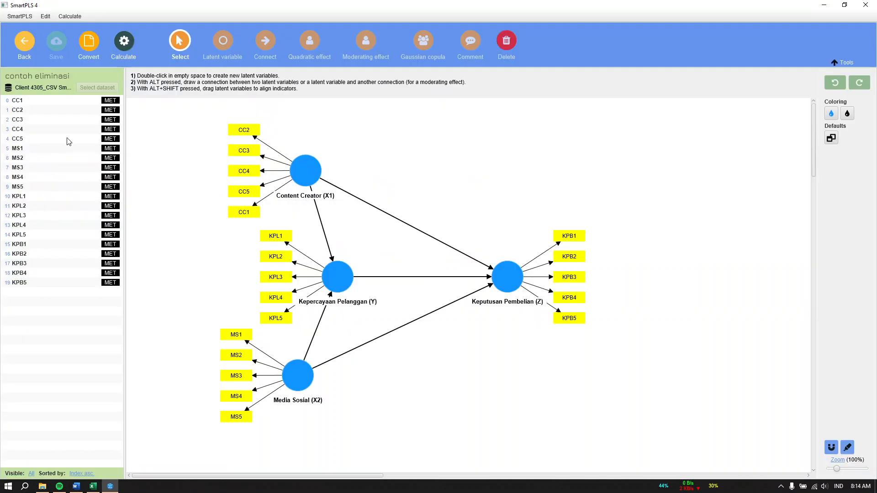
# Run the PLS-SEM algorithm on "contoh eliminasi" with path weighting and standardized results, and display the outer loadings matrix
pyautogui.click(120, 47)
pyautogui.click(156, 61)
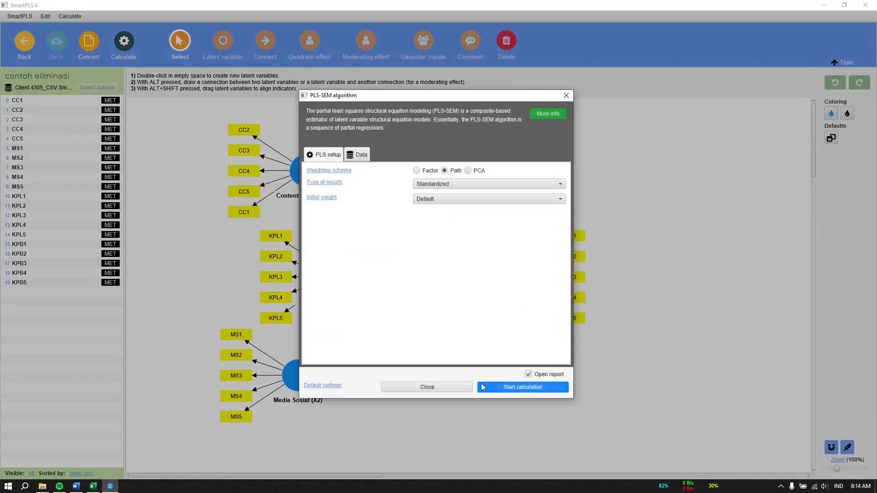
pyautogui.click(525, 391)
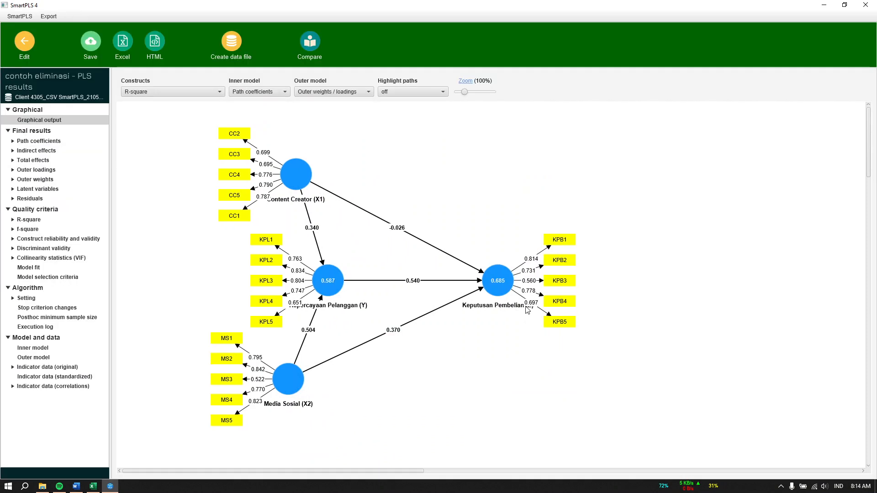
pyautogui.click(42, 171)
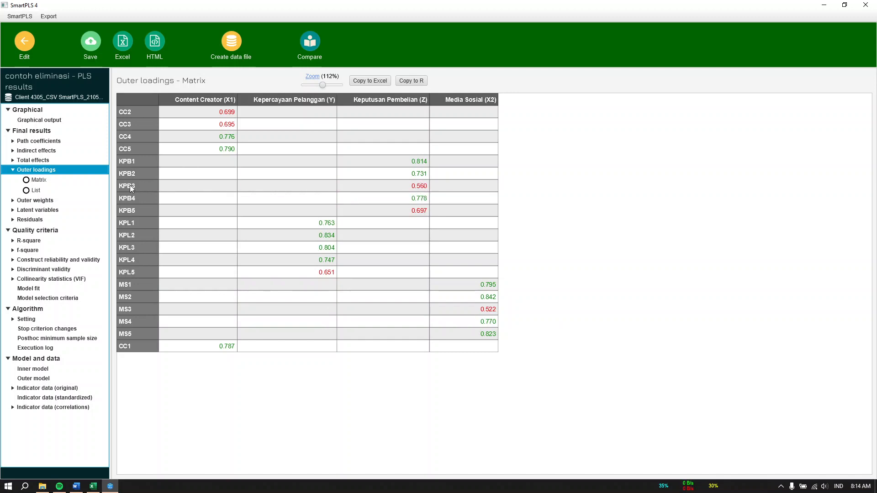
# Return to the model diagram and delete indicators MS3 and KPB3 together
pyautogui.click(25, 45)
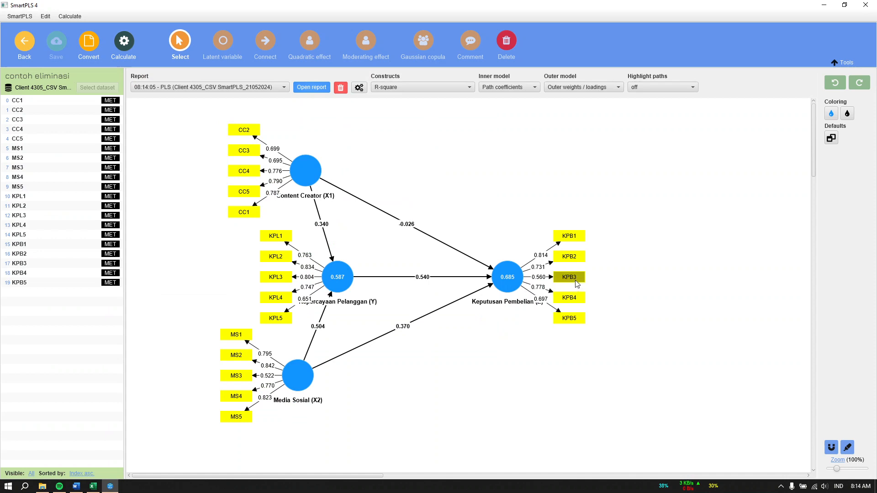
pyautogui.click(241, 378)
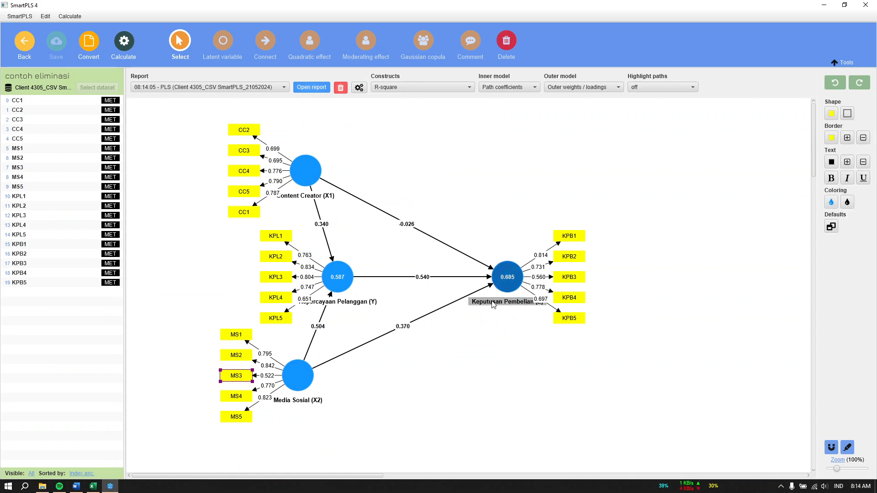
pyautogui.click(569, 279)
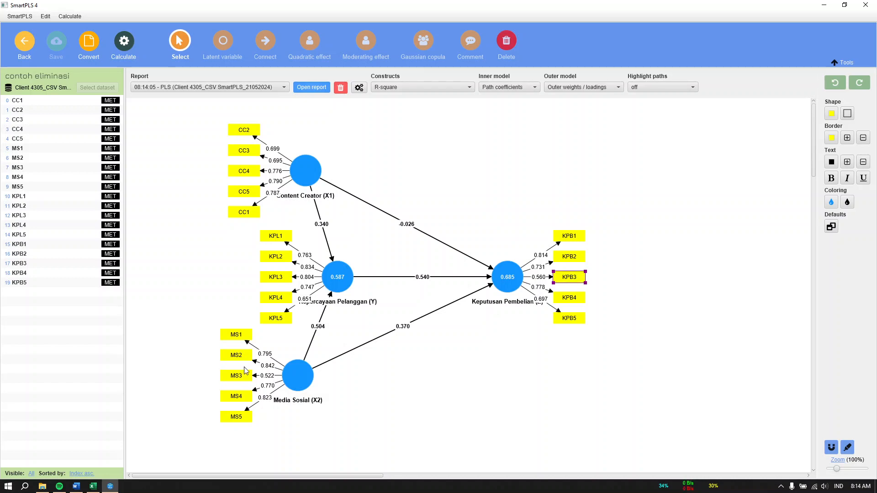
pyautogui.keyDown('ctrl'); pyautogui.click(228, 376); pyautogui.keyUp('ctrl')
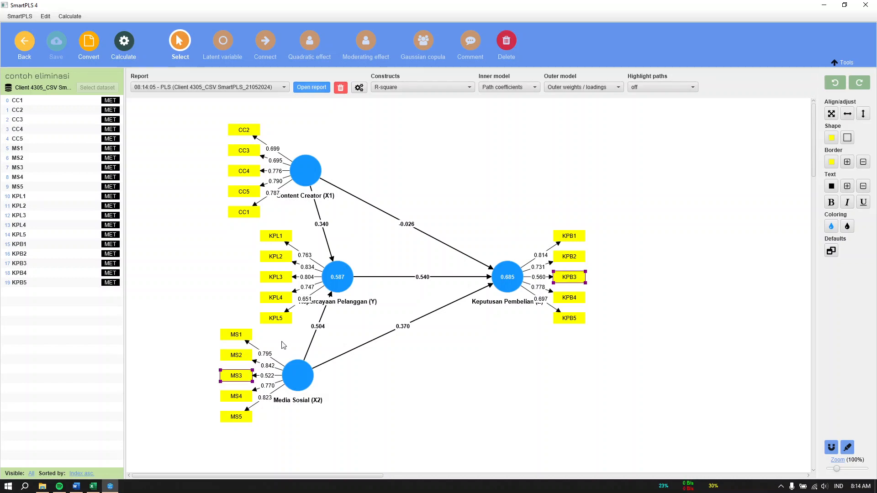
pyautogui.press('Delete')
# Realign the remaining indicators on the left of Media Sosial (X2) and on the right of Keputusan Pembelian (Z)
pyautogui.click(297, 373)
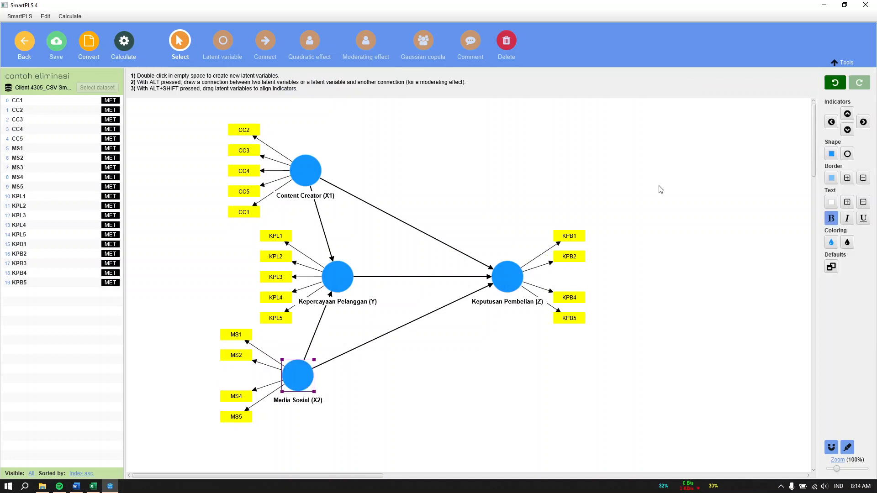
pyautogui.click(831, 122)
pyautogui.click(507, 277)
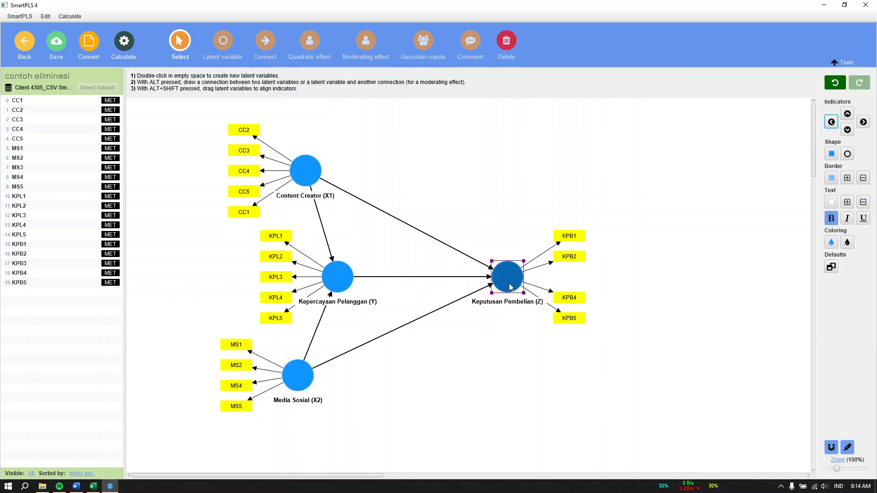
pyautogui.click(863, 122)
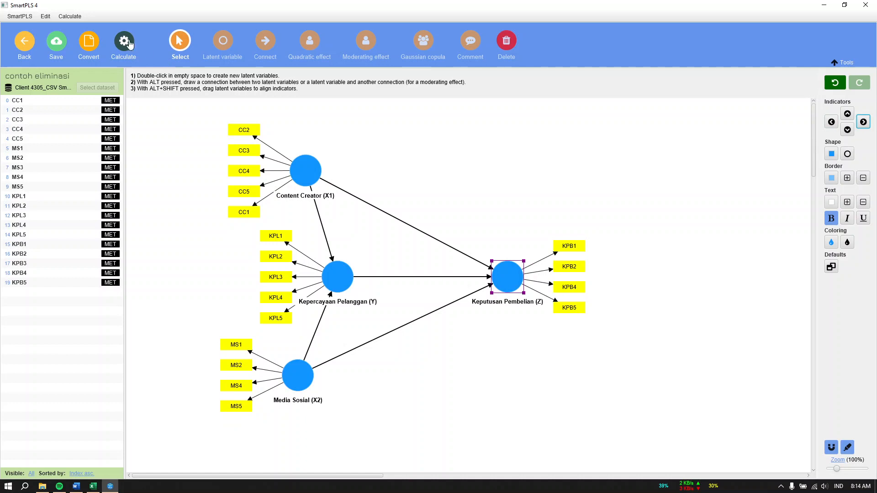
# Recalculate the model without MS3 and KPB3 using the PLS-SEM algorithm and inspect the outer loadings matrix
pyautogui.click(121, 40)
pyautogui.click(155, 57)
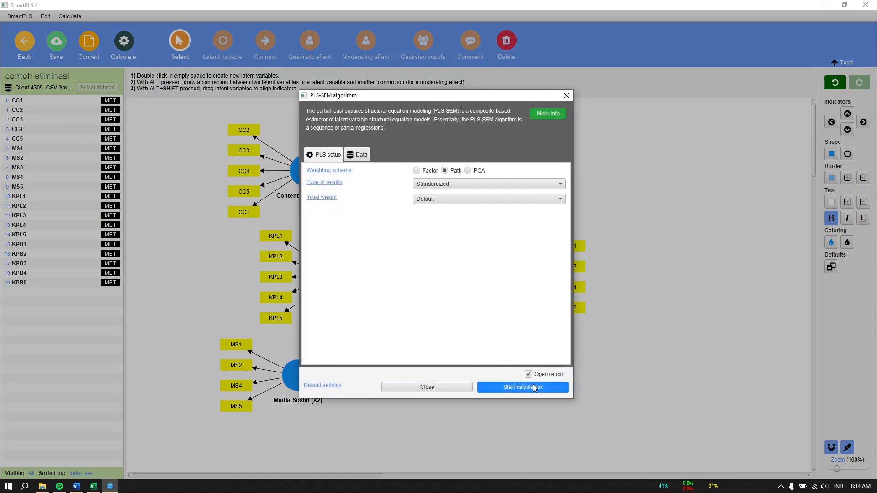
pyautogui.click(533, 390)
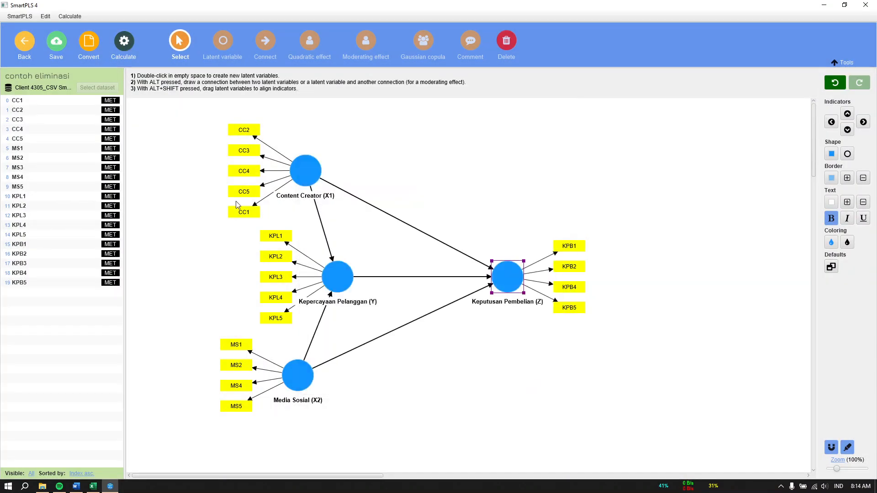
pyautogui.click(48, 171)
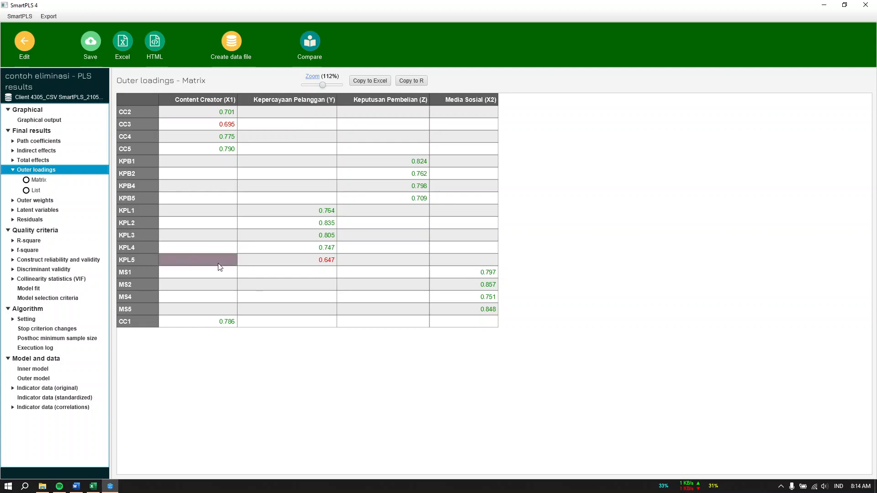
# Return to the model diagram and delete indicator KPL5 from Kepercayaan Pelanggan (Y)
pyautogui.click(27, 46)
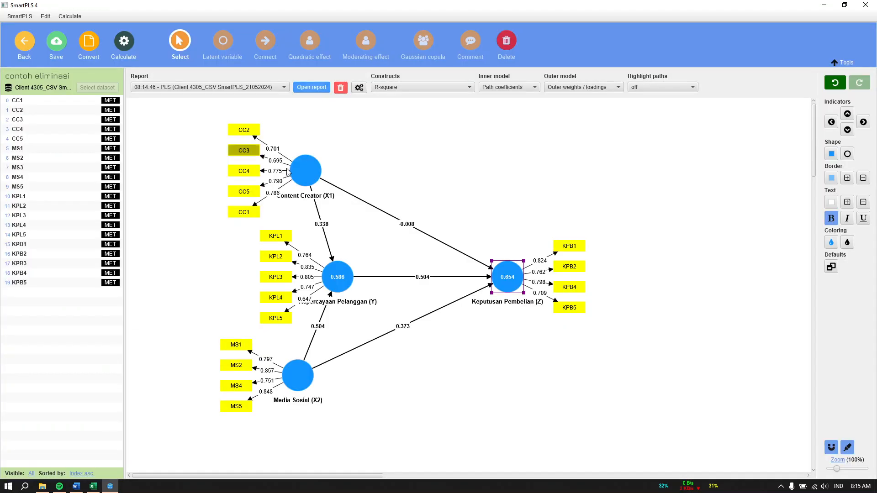
pyautogui.click(283, 317)
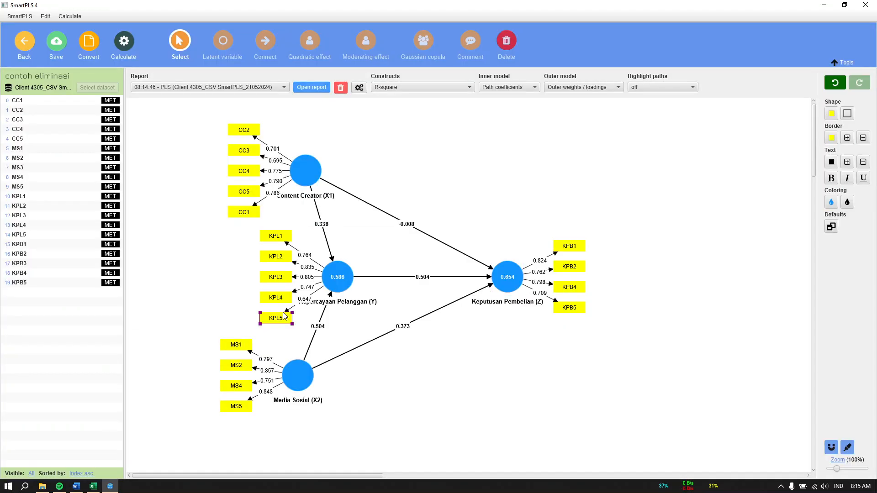
pyautogui.press('Delete')
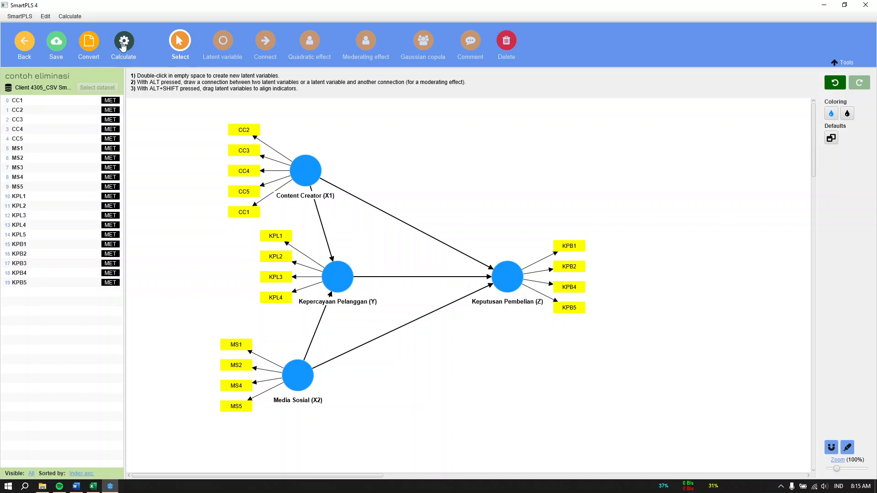
# Recalculate the model without KPL5 using the PLS-SEM algorithm and inspect the outer loadings matrix
pyautogui.click(124, 43)
pyautogui.click(145, 64)
pyautogui.click(517, 387)
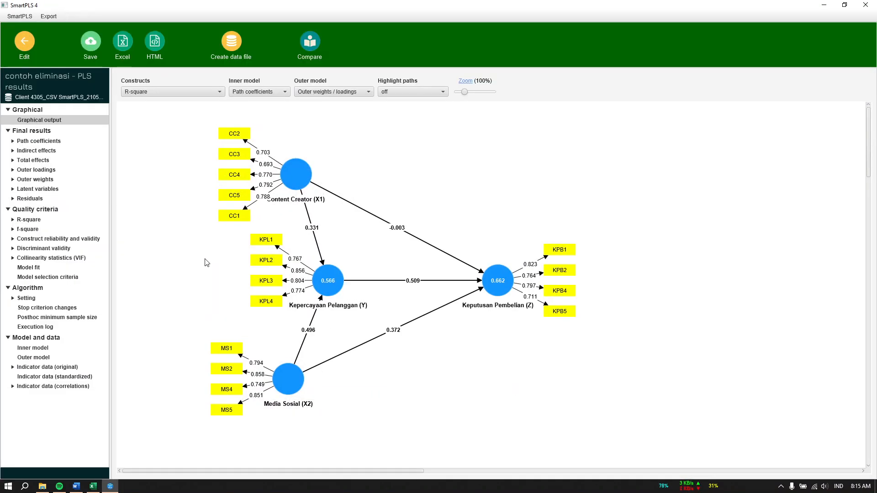
pyautogui.click(51, 170)
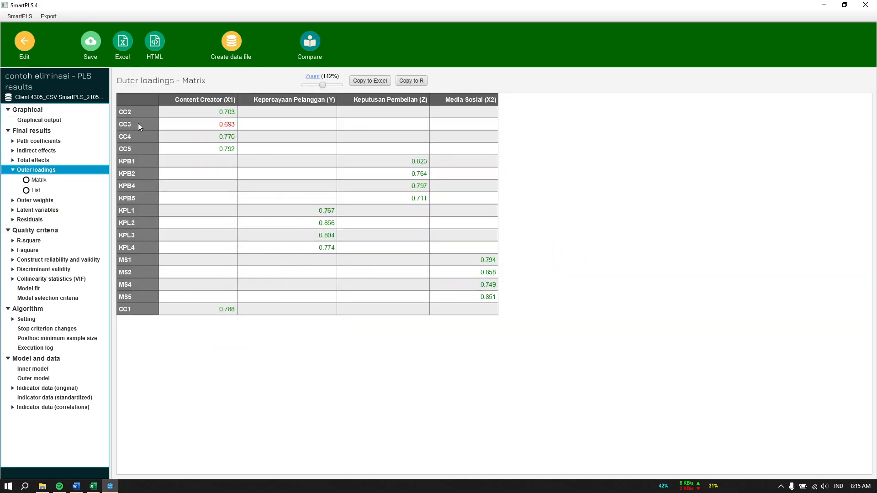
# Delete indicator CC3 from Content Creator (X1) in the model diagram and realign its remaining indicators on the construct's left side
pyautogui.click(25, 46)
pyautogui.click(251, 157)
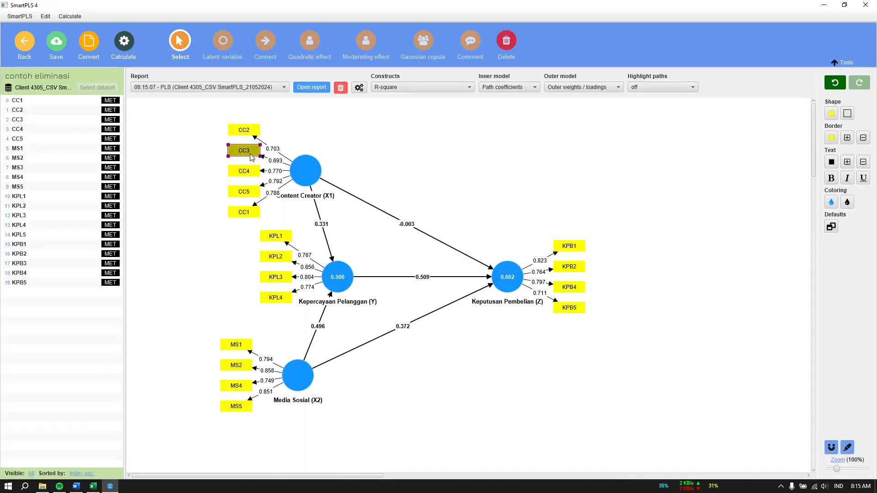
pyautogui.press('Delete')
pyautogui.click(306, 170)
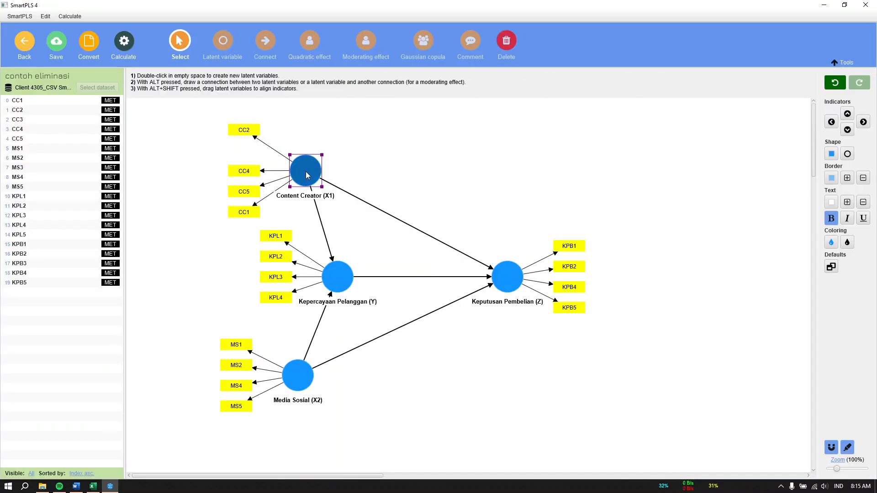
pyautogui.click(831, 122)
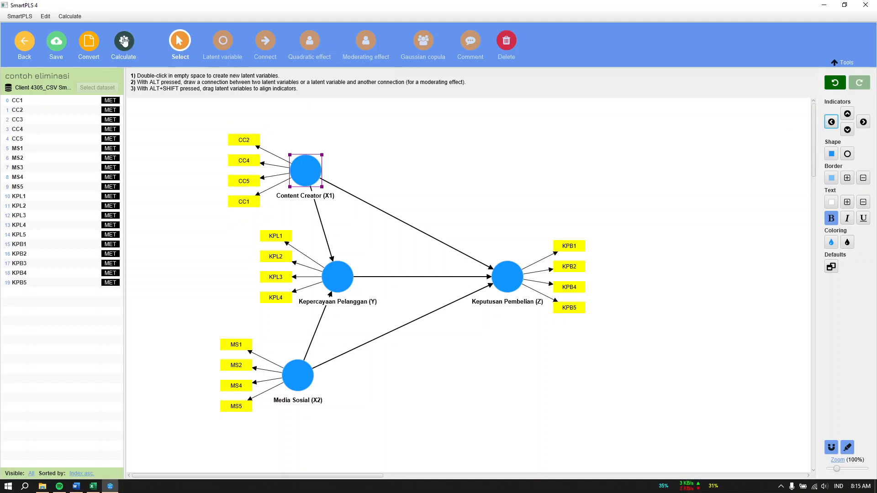
# Recalculate the model without CC3 using the PLS-SEM algorithm and review the outer loadings and the construct reliability and validity overview
pyautogui.click(124, 43)
pyautogui.click(137, 57)
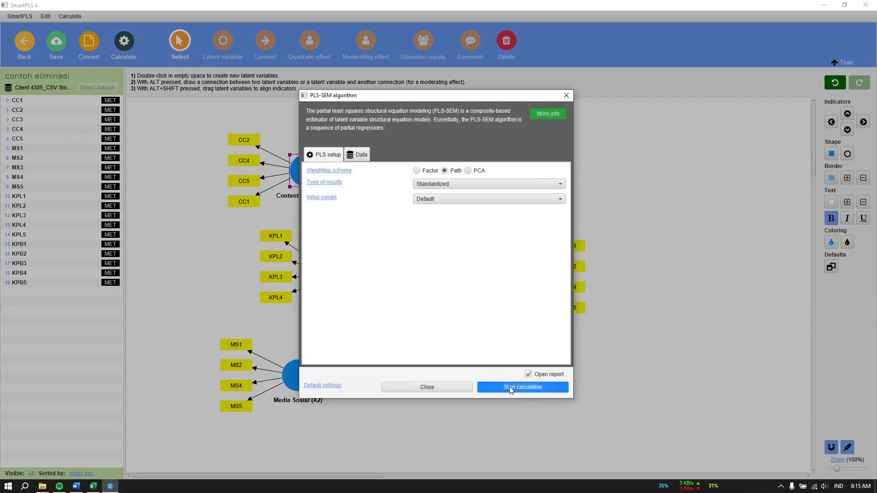
pyautogui.click(512, 389)
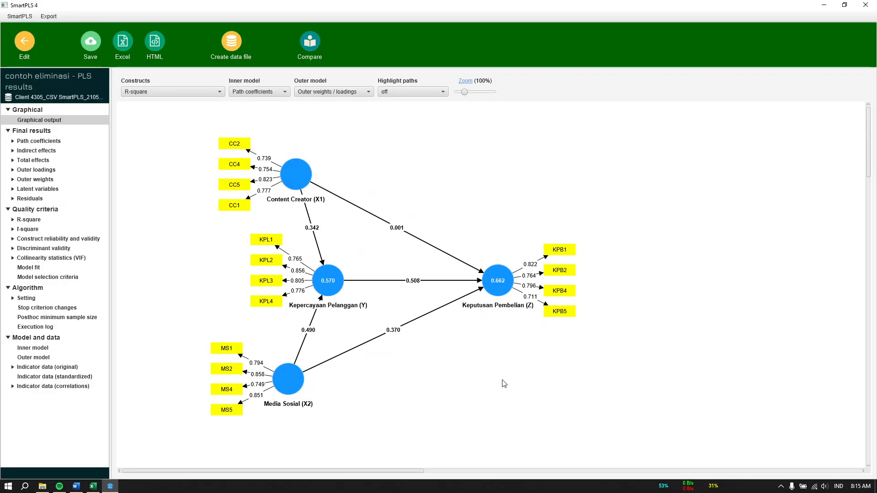
pyautogui.click(36, 170)
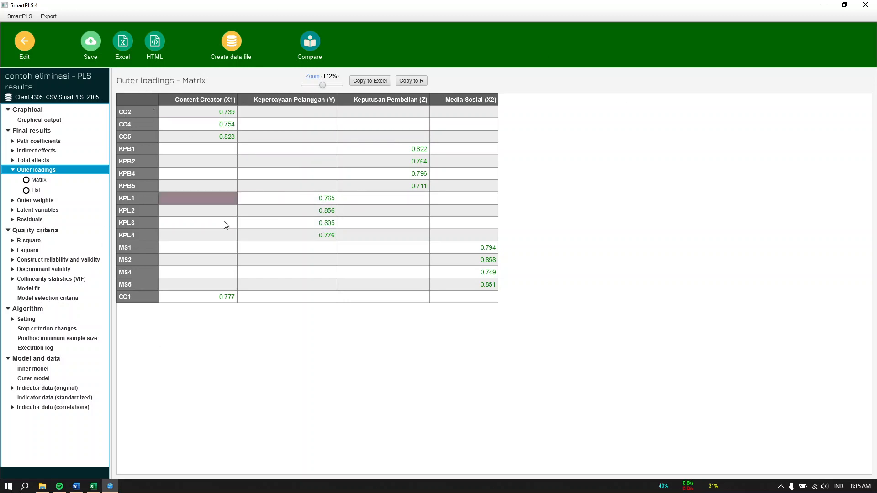
pyautogui.click(59, 260)
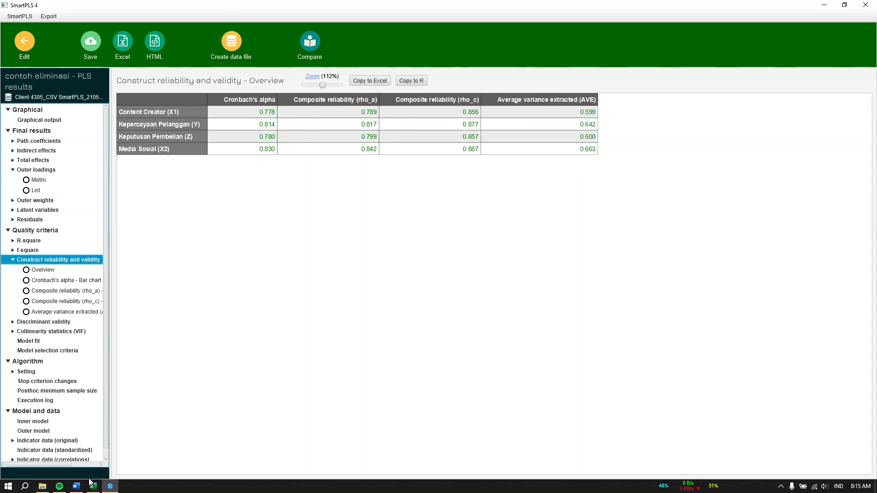
# Switch to the Word interpretation document, review the Outer Model 2 validity and reliability tables, and return to SmartPLS
pyautogui.click(76, 486)
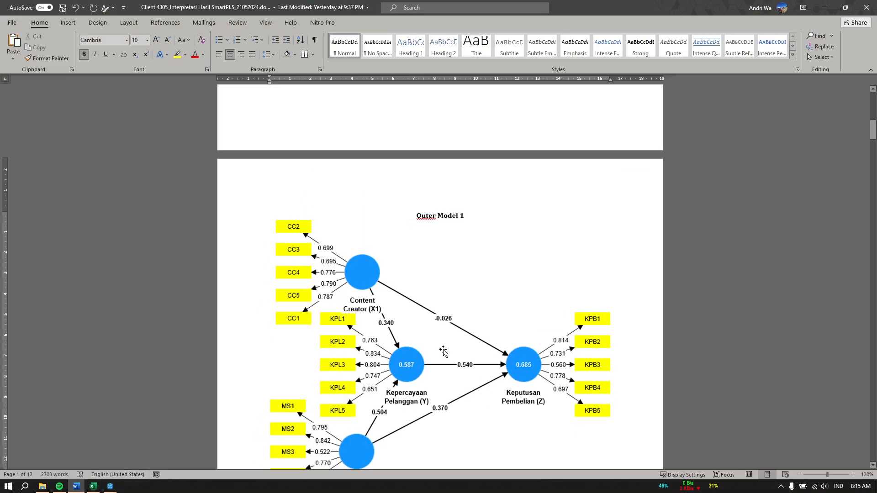
pyautogui.scroll(-20, 444, 351)
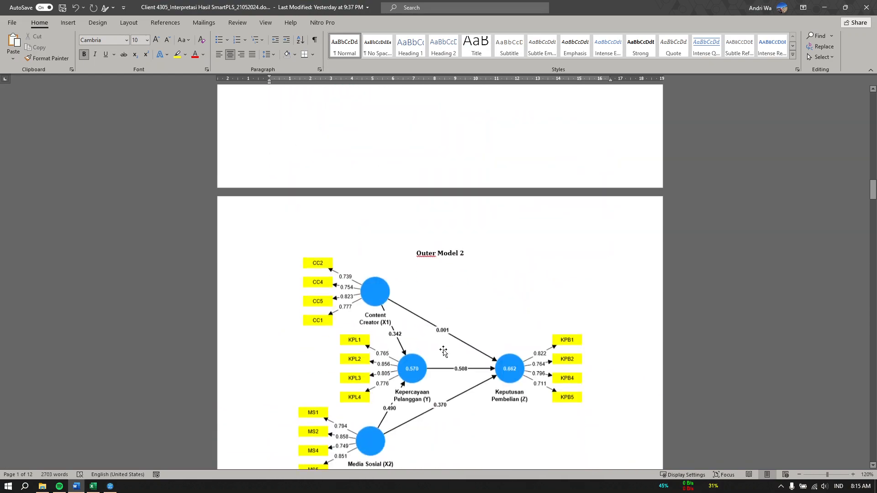
pyautogui.scroll(-10, 443, 351)
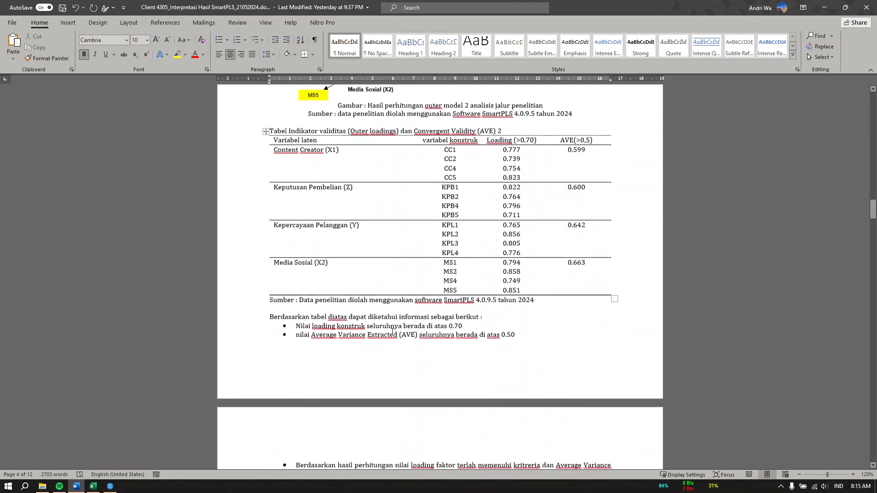
pyautogui.scroll(-12, 393, 332)
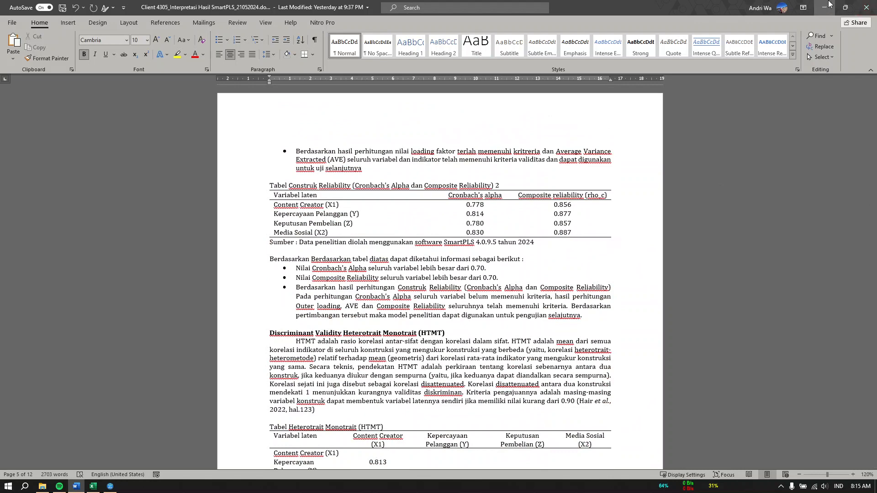
pyautogui.click(828, 5)
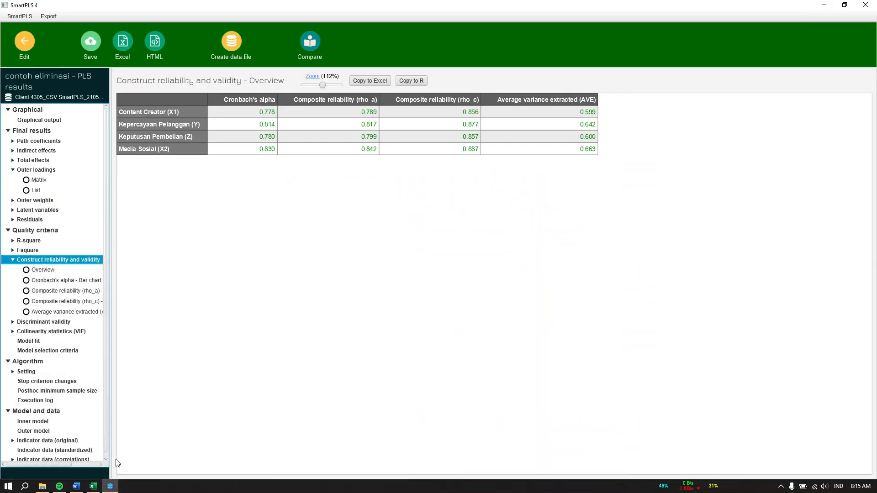
# Read the Discriminant Validity HTMT section in the Word document, and display the discriminant validity HTMT matrix in the SmartPLS results
pyautogui.click(76, 487)
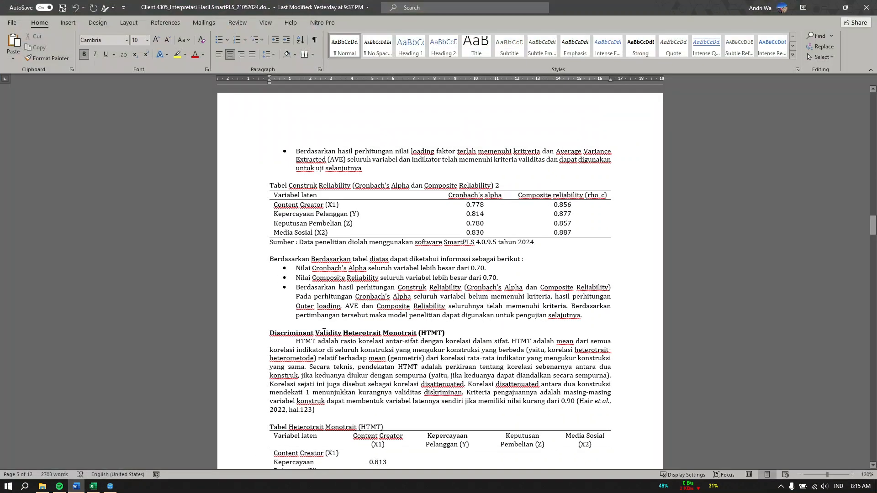
pyautogui.scroll(-4, 405, 265)
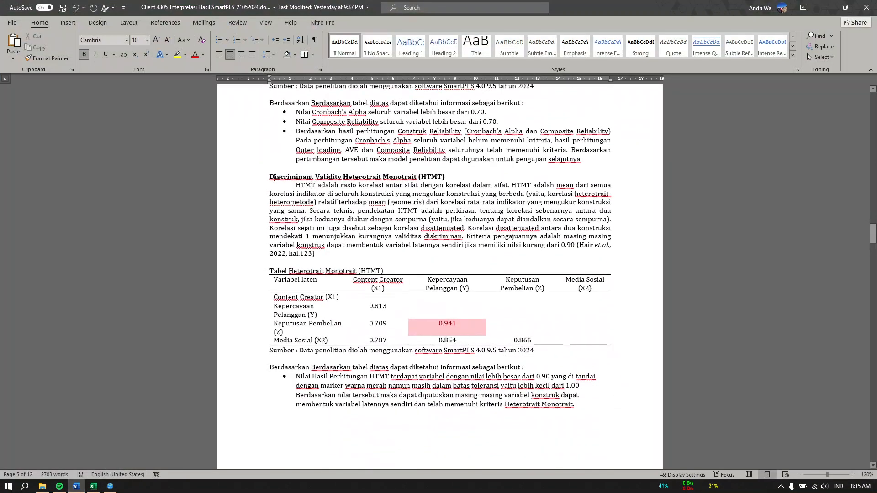
pyautogui.moveTo(273, 177); pyautogui.dragTo(416, 177)
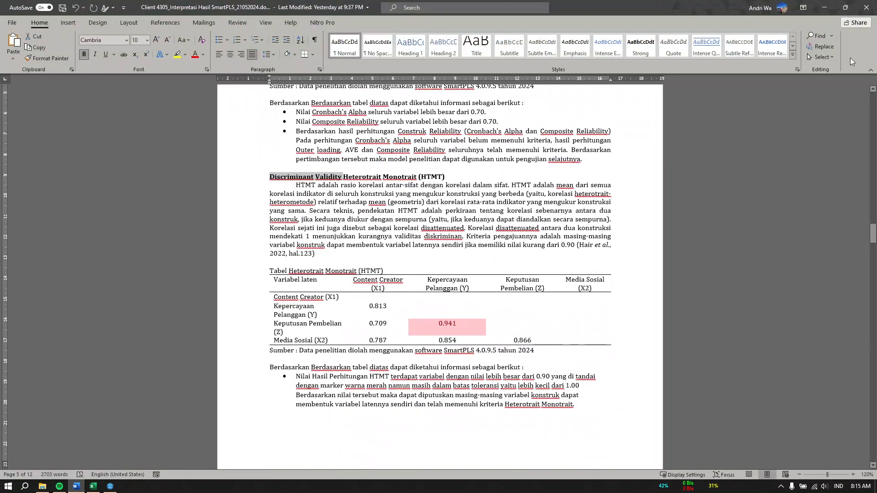
pyautogui.click(820, 8)
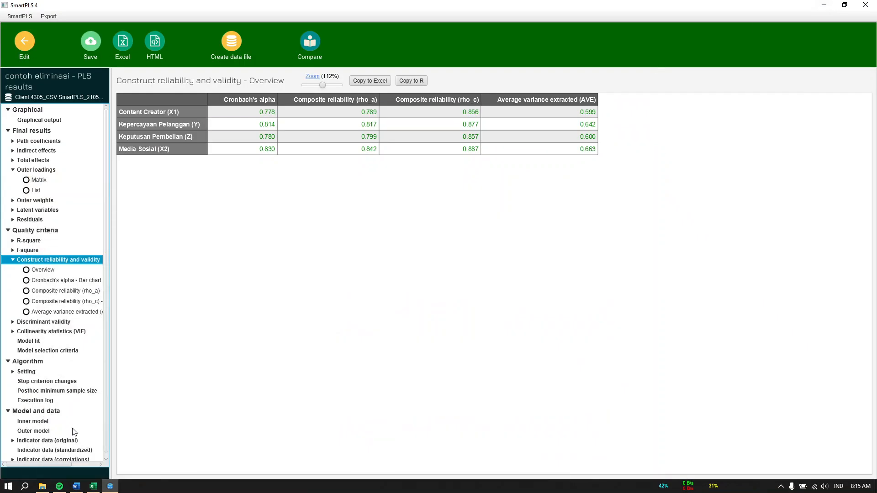
pyautogui.click(50, 322)
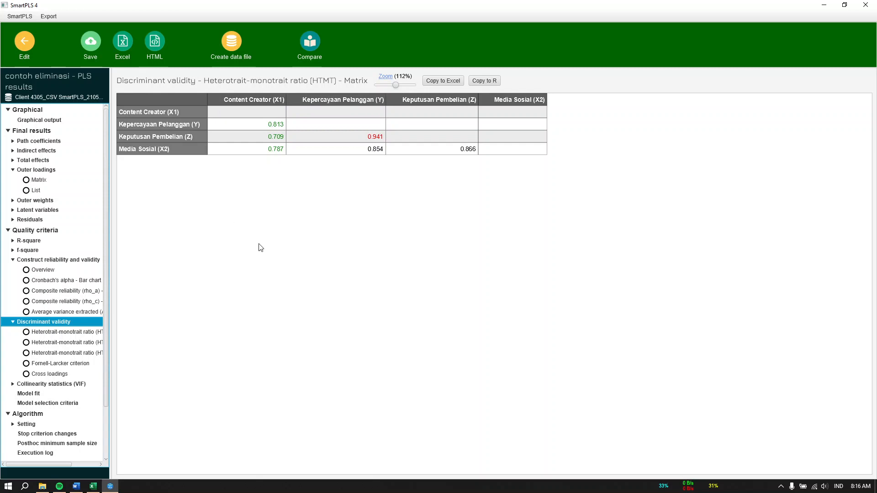
# Switch to the Word interpretation document and review the HTMT table and its interpretation paragraph
pyautogui.click(76, 487)
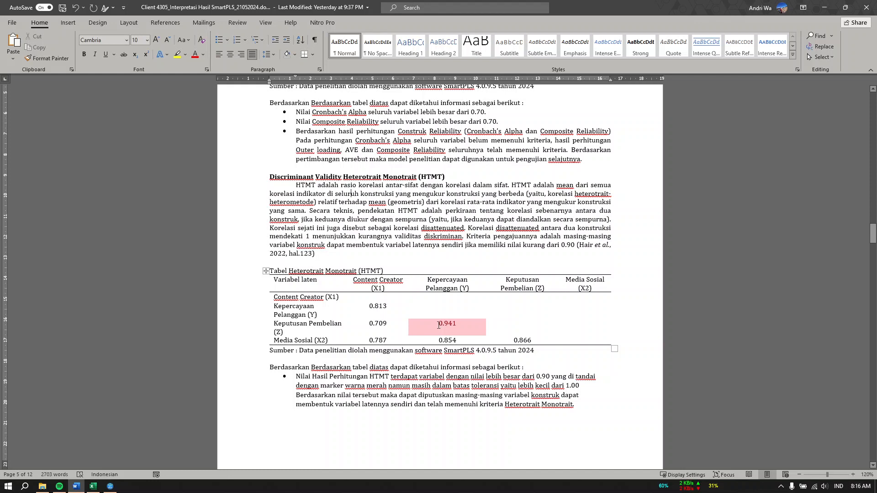
pyautogui.moveTo(439, 324); pyautogui.dragTo(456, 324)
pyautogui.click(524, 396)
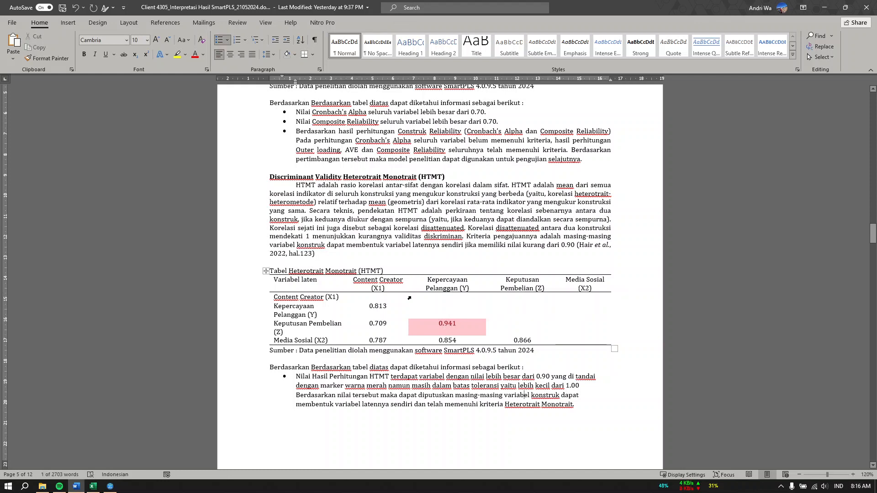
pyautogui.scroll(-2, 461, 339)
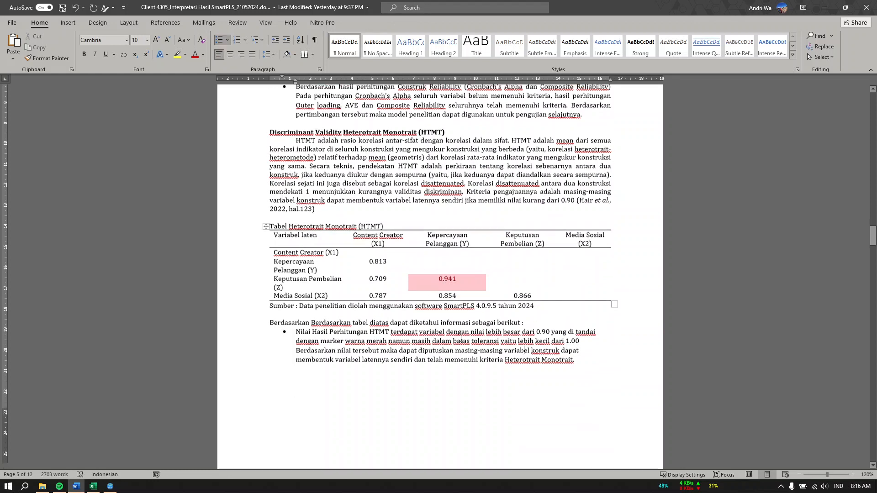
# Read the collinearity assessment under Inner Model in Word, and display the inner model VIF matrix in the SmartPLS results
pyautogui.scroll(-14, 437, 293)
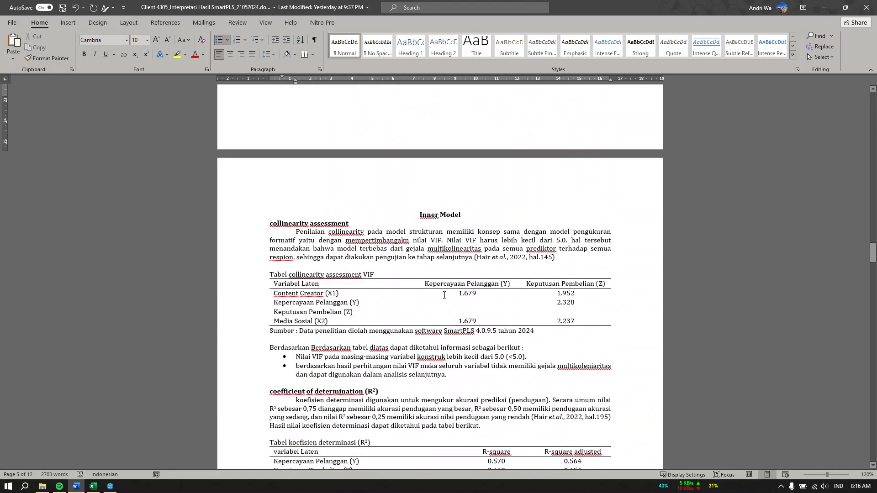
pyautogui.moveTo(414, 163); pyautogui.dragTo(461, 172)
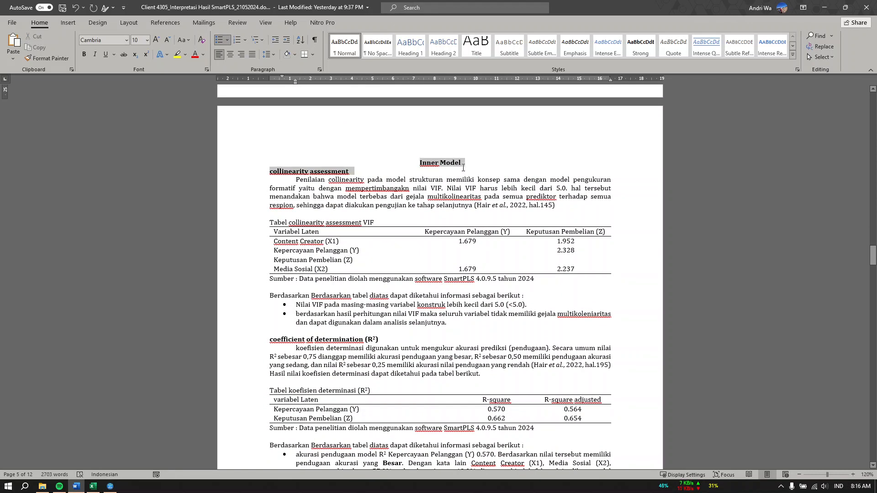
pyautogui.click(349, 197)
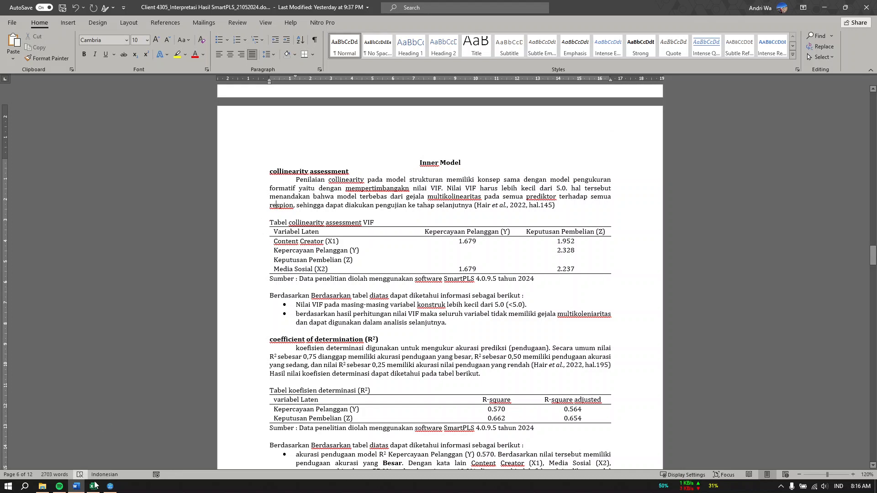
pyautogui.click(110, 488)
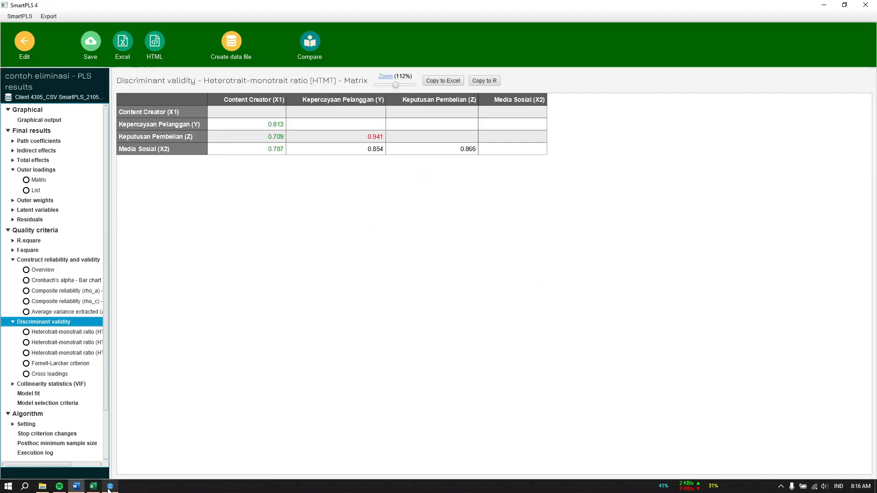
pyautogui.click(64, 385)
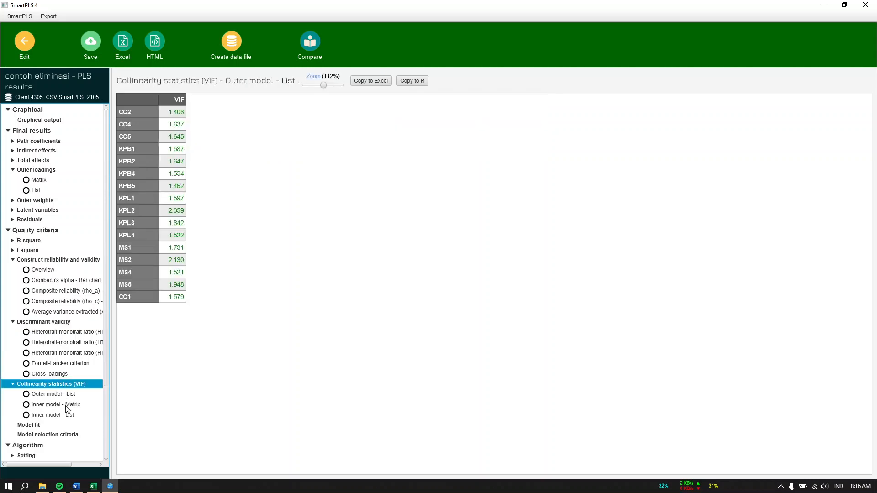
pyautogui.click(68, 407)
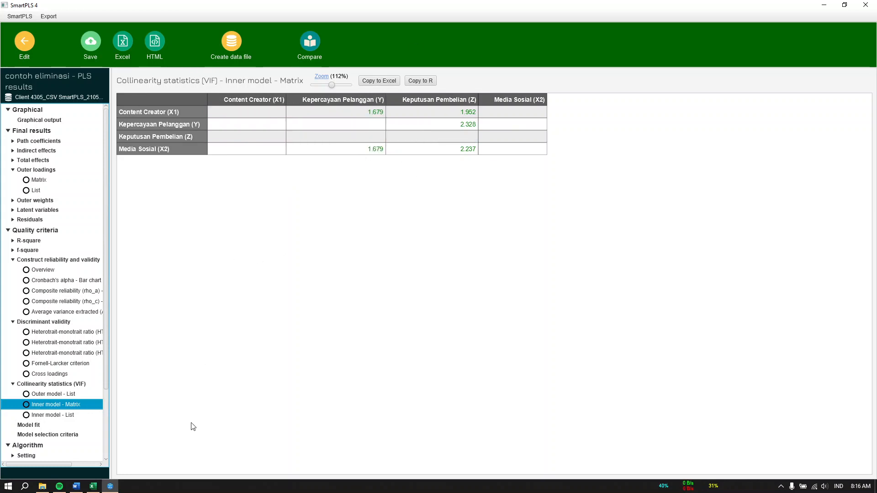
# Read the coefficient of determination (R²) section in the Word document, and display the R-square overview in SmartPLS
pyautogui.click(76, 487)
pyautogui.scroll(-3, 441, 342)
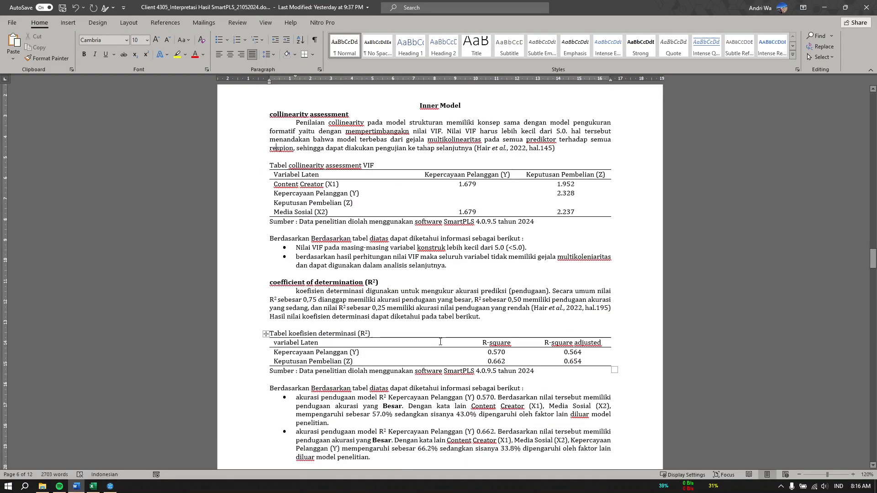
pyautogui.moveTo(272, 182); pyautogui.dragTo(375, 183)
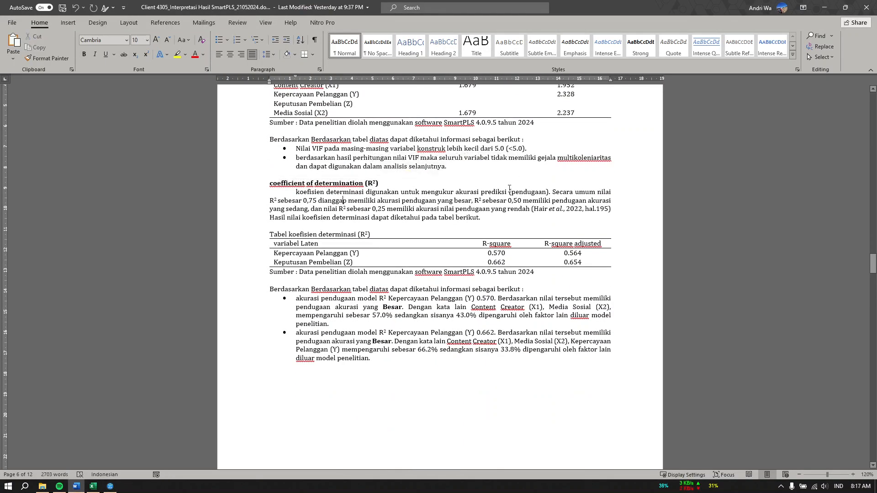
pyautogui.click(823, 8)
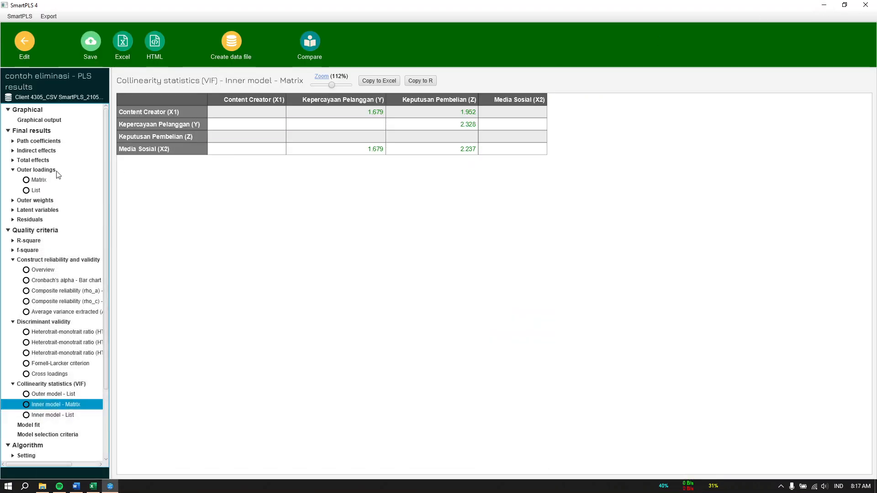
pyautogui.click(31, 241)
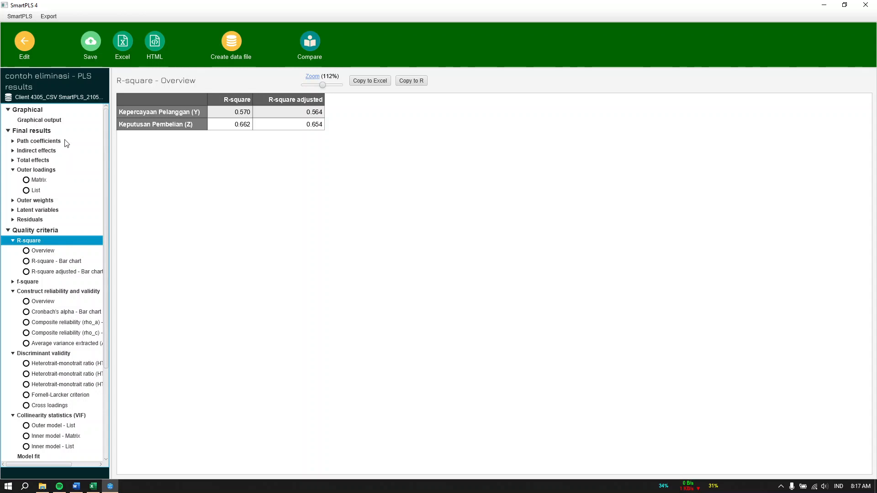
# Display the graphical output and inspect the result details of Kepercayaan Pelanggan (Y) and Keputusan Pembelian (Z) with their incoming paths
pyautogui.click(41, 121)
pyautogui.moveTo(327, 274)
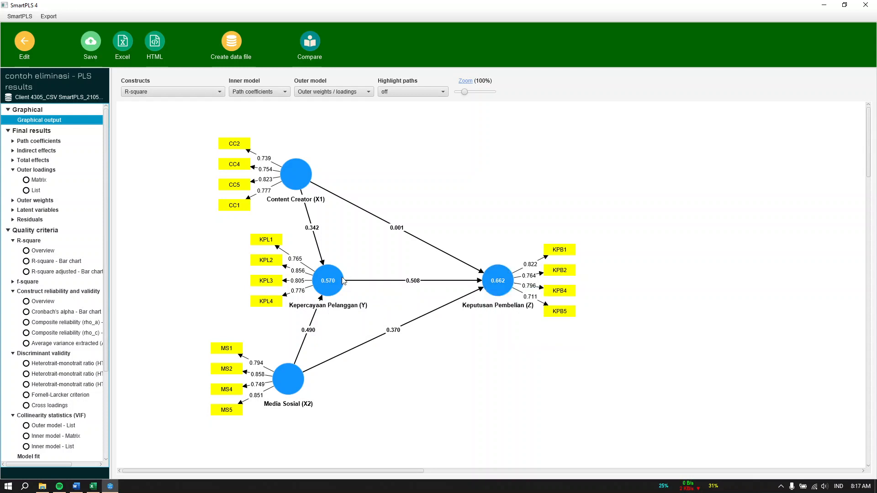
pyautogui.moveTo(303, 171)
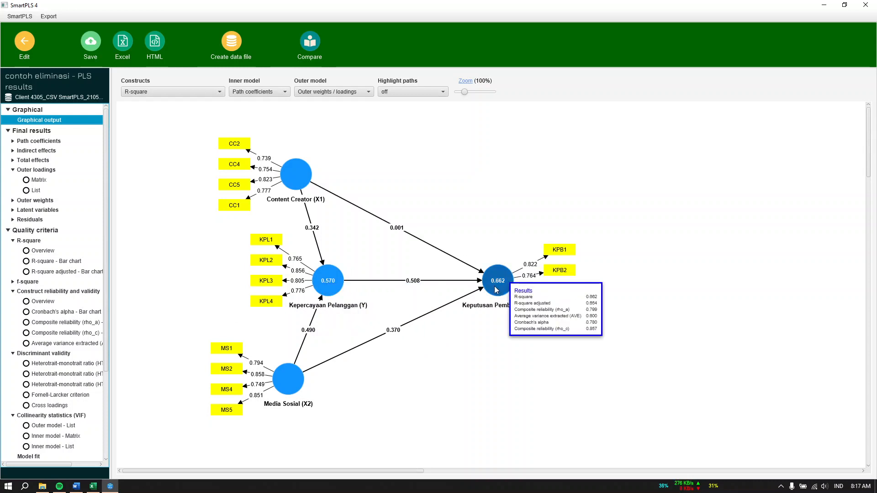
pyautogui.moveTo(489, 295)
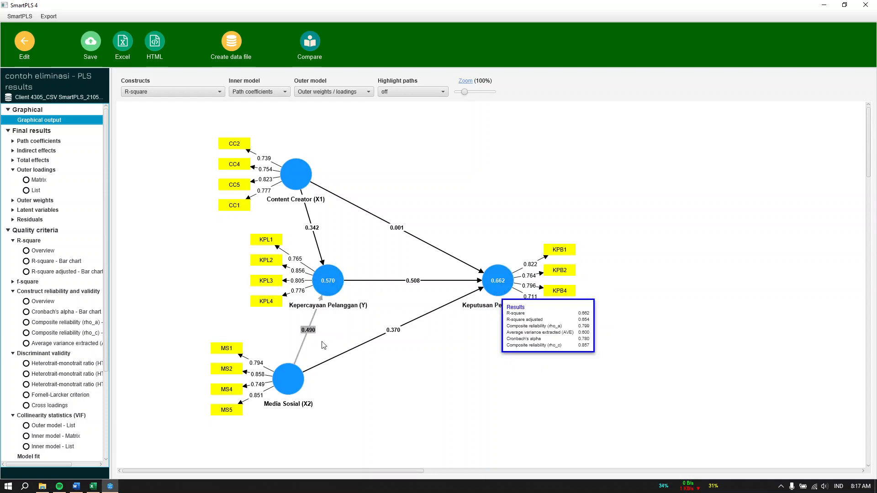
# Switch to the Word document and read the Predictive relevance (Q²) section with its table
pyautogui.click(74, 487)
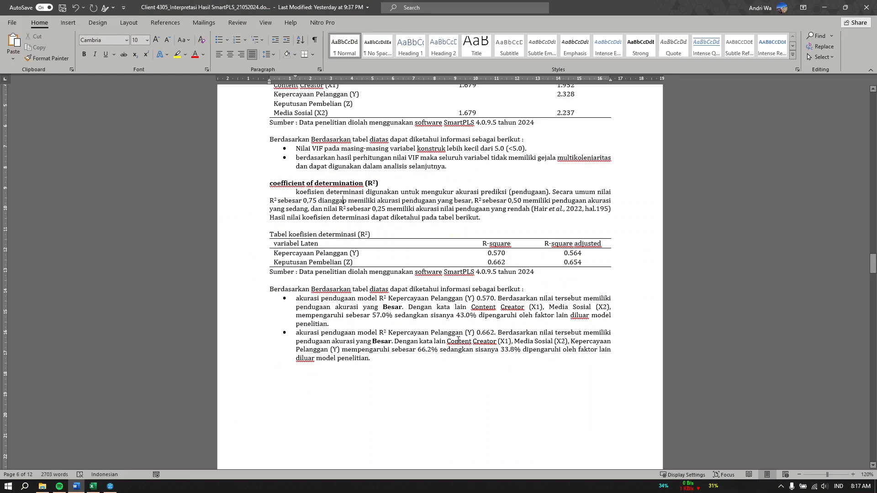
pyautogui.scroll(-15, 458, 340)
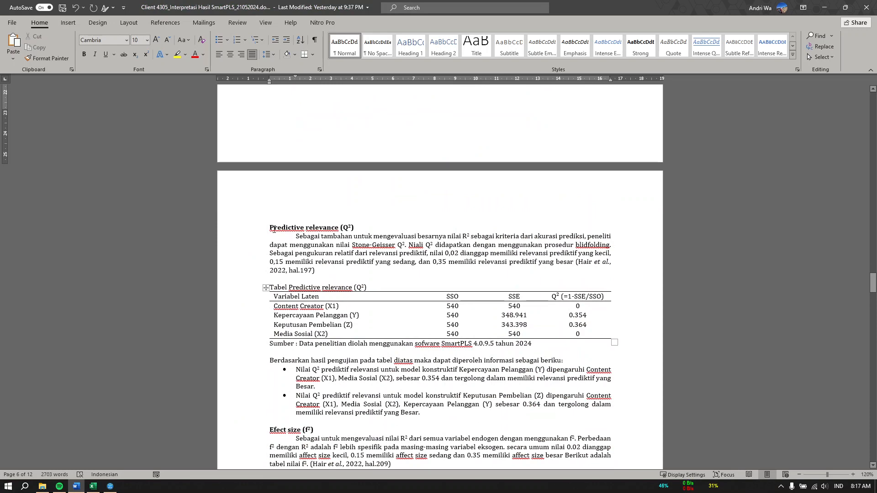
pyautogui.moveTo(274, 229); pyautogui.dragTo(354, 229)
pyautogui.click(341, 253)
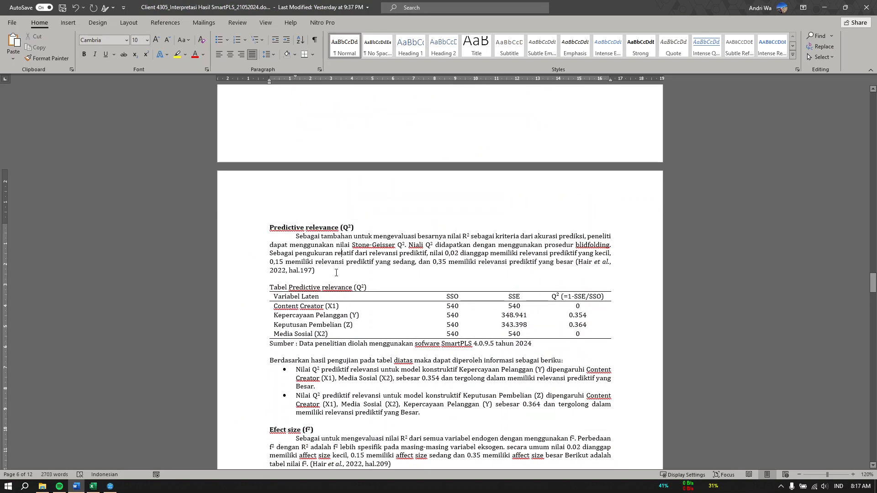
pyautogui.click(336, 273)
# Read the effect size (f²) section in the Word document, and display the f-square list in the SmartPLS results
pyautogui.scroll(-6, 336, 273)
pyautogui.moveTo(276, 273); pyautogui.dragTo(387, 325)
pyautogui.scroll(-2, 380, 382)
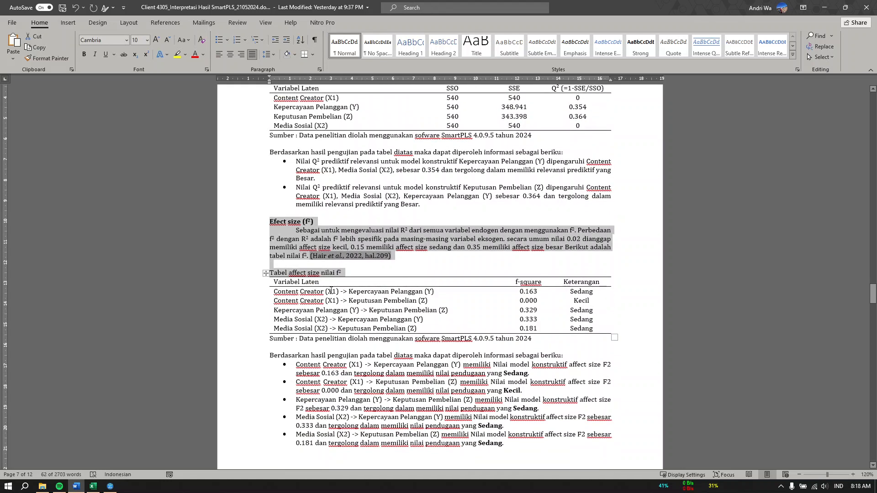
pyautogui.click(448, 293)
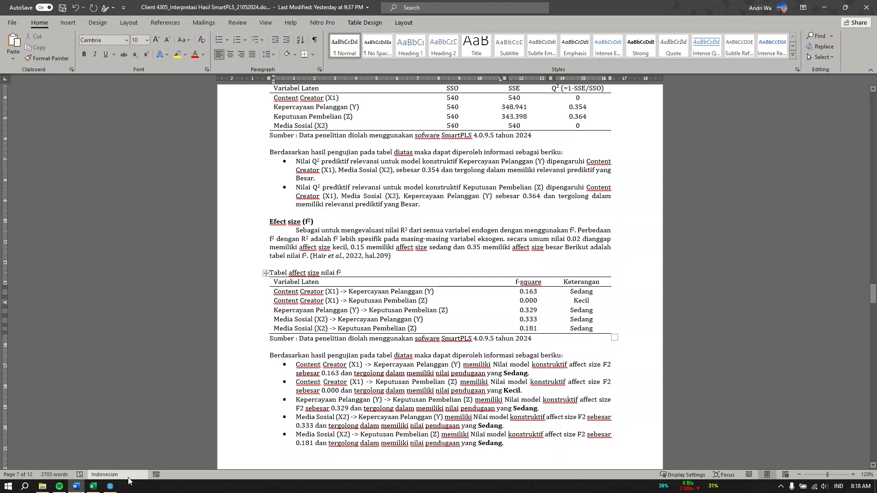
pyautogui.click(110, 486)
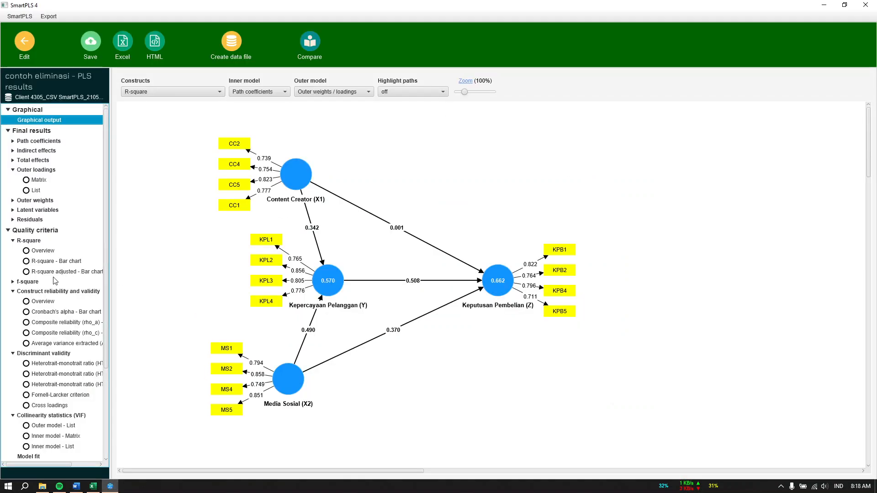
pyautogui.click(27, 282)
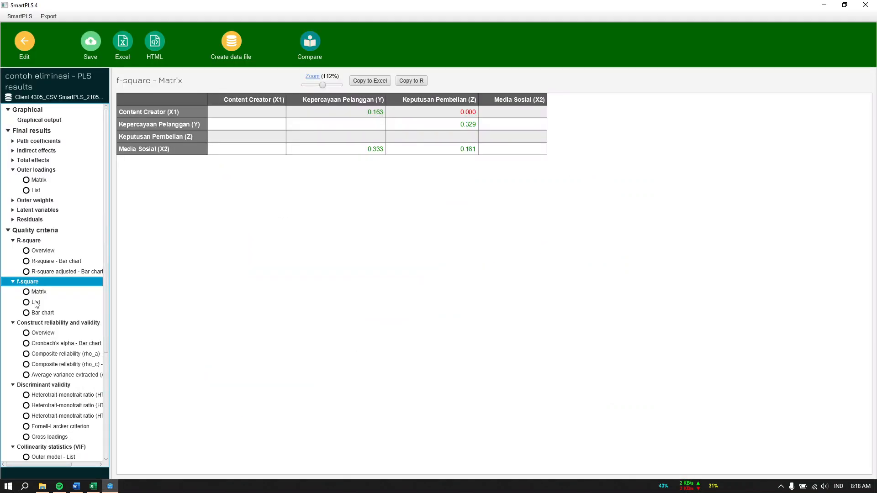
pyautogui.click(35, 303)
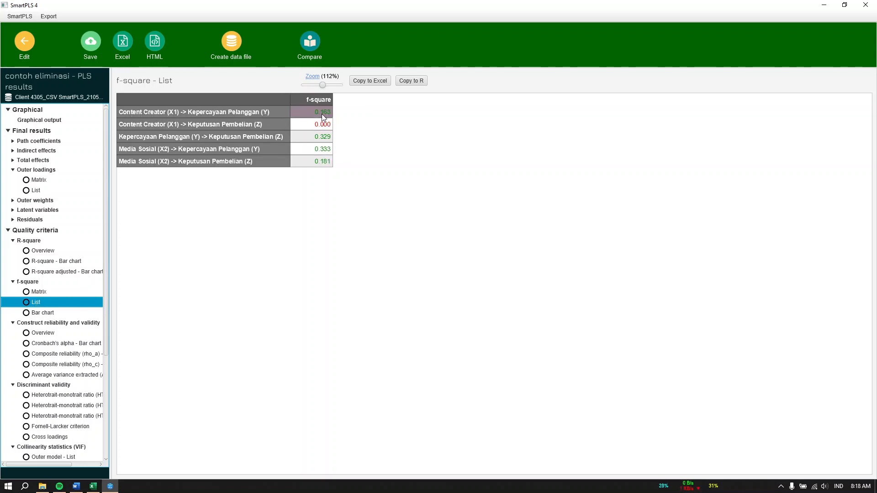
# Return to the Word document and compare the f² criteria with the effect size table and the interpretation of each path
pyautogui.click(76, 487)
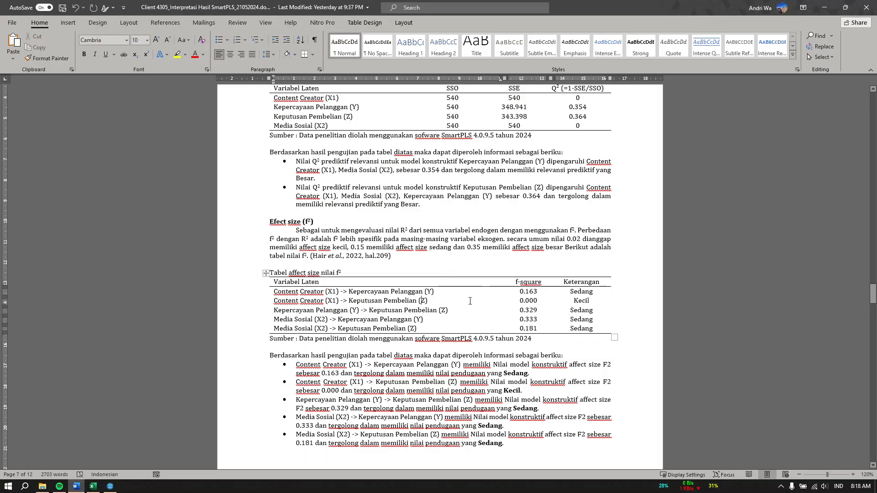
pyautogui.moveTo(391, 258); pyautogui.dragTo(358, 247)
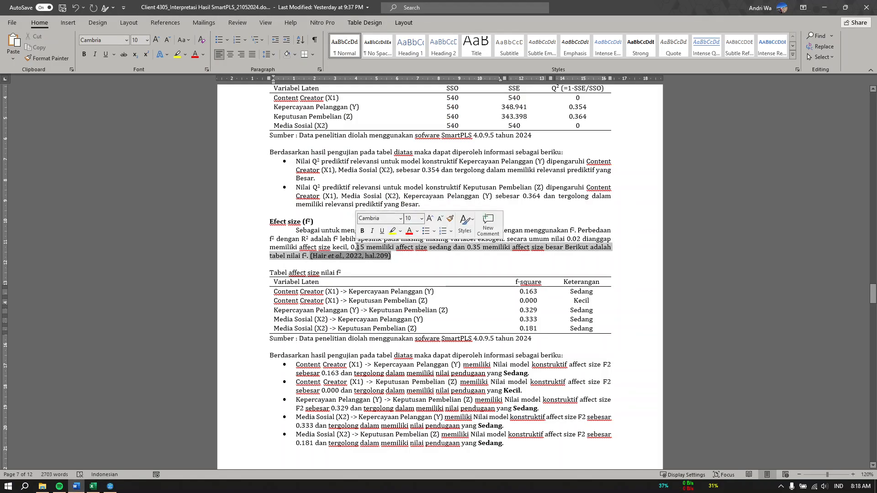
pyautogui.press('Left')
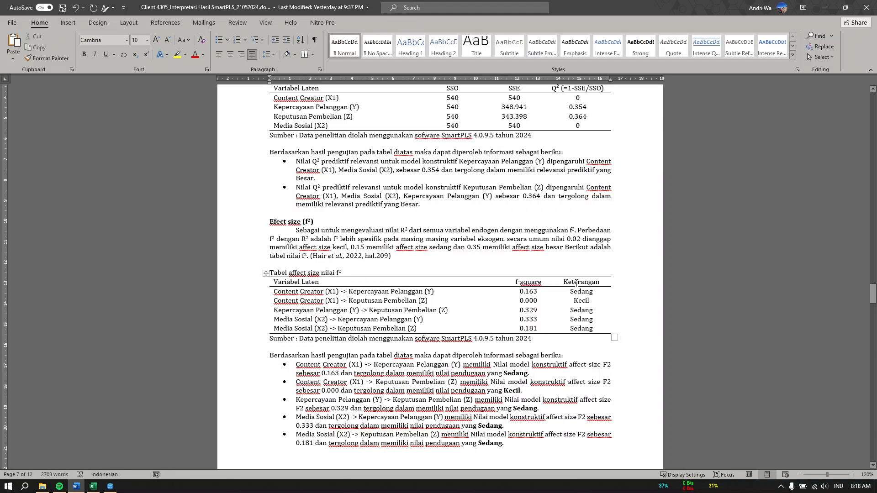
pyautogui.moveTo(375, 247); pyautogui.dragTo(413, 247)
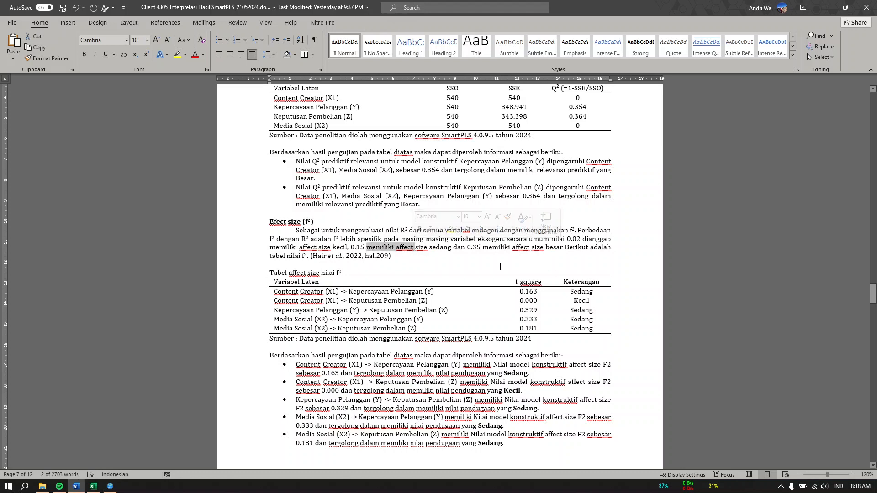
pyautogui.click(512, 373)
pyautogui.click(448, 364)
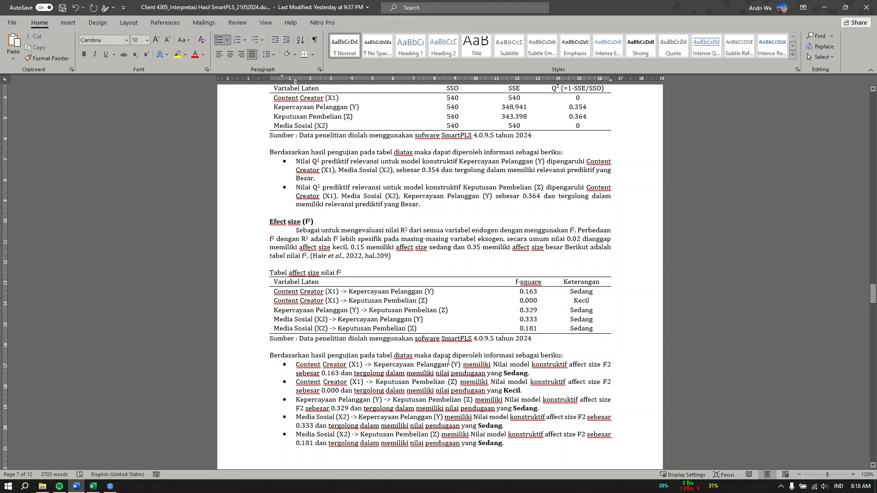
pyautogui.moveTo(568, 382); pyautogui.dragTo(373, 364)
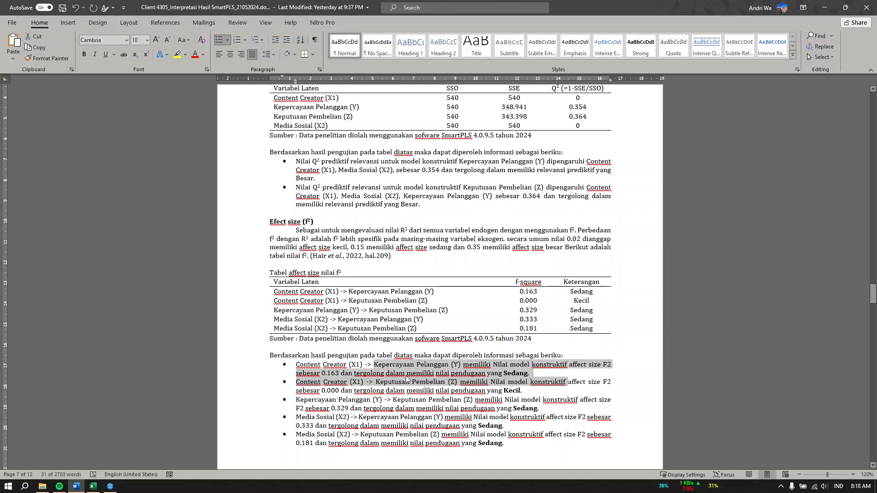
pyautogui.scroll(-5, 406, 378)
pyautogui.scroll(-3, 406, 378)
pyautogui.scroll(7, 415, 366)
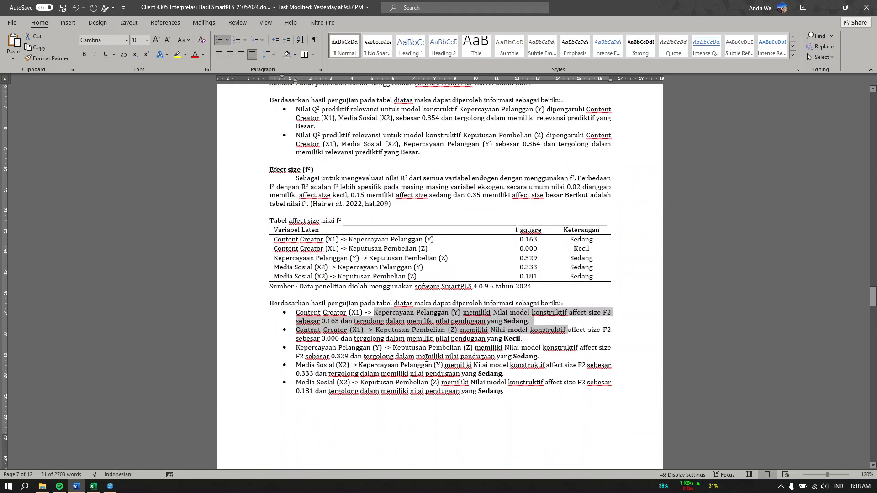
pyautogui.click(518, 360)
pyautogui.moveTo(503, 393); pyautogui.dragTo(315, 360)
# Review the Predictive relevance (Q²) section in Word again, and return to the model diagram in the SmartPLS editor
pyautogui.scroll(4, 315, 361)
pyautogui.scroll(2, 315, 361)
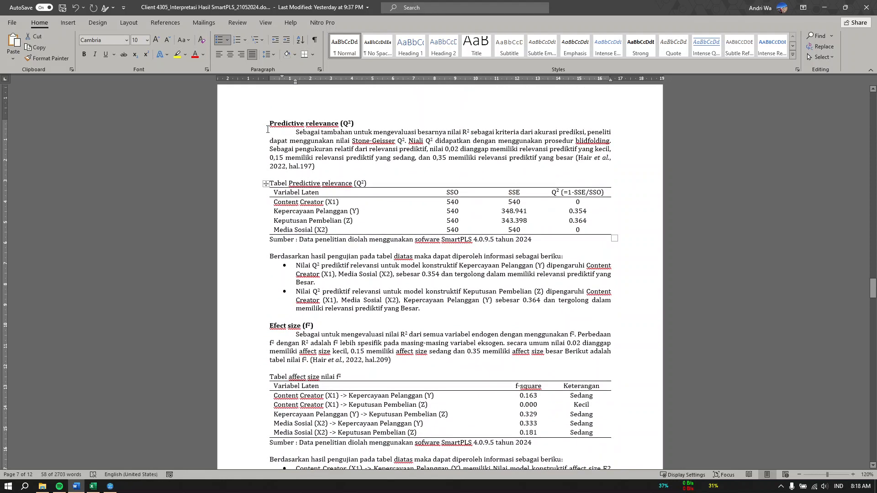
pyautogui.moveTo(296, 132); pyautogui.dragTo(368, 132)
pyautogui.click(352, 165)
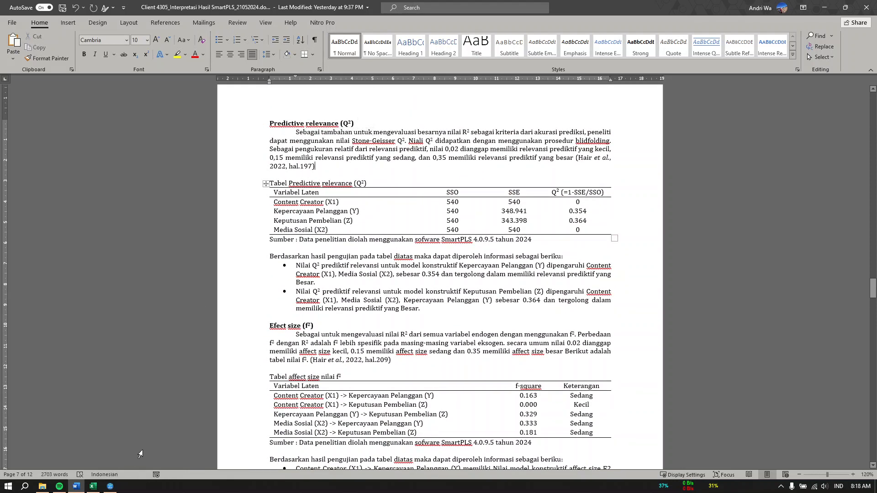
pyautogui.click(114, 487)
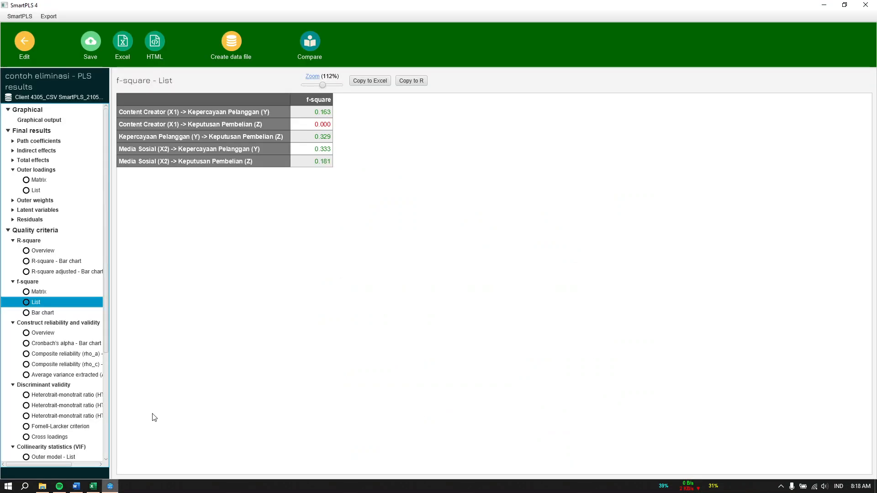
pyautogui.click(32, 51)
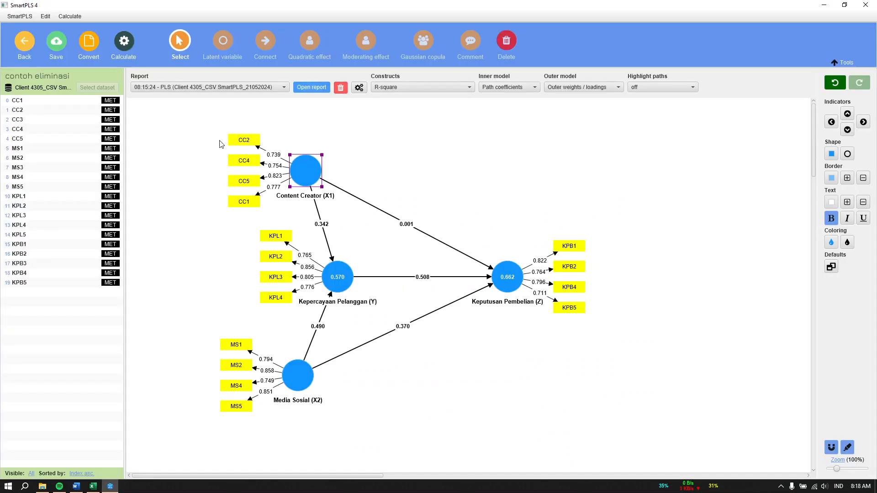
# Save the model, run Blindfolding with an omission distance of 7, and display the total construct cross-validated redundancy table
pyautogui.click(55, 45)
pyautogui.click(125, 43)
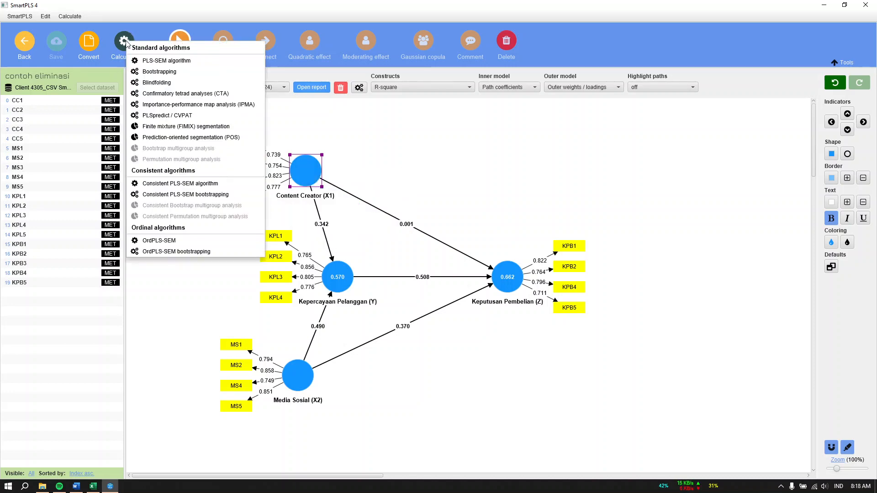
pyautogui.click(161, 86)
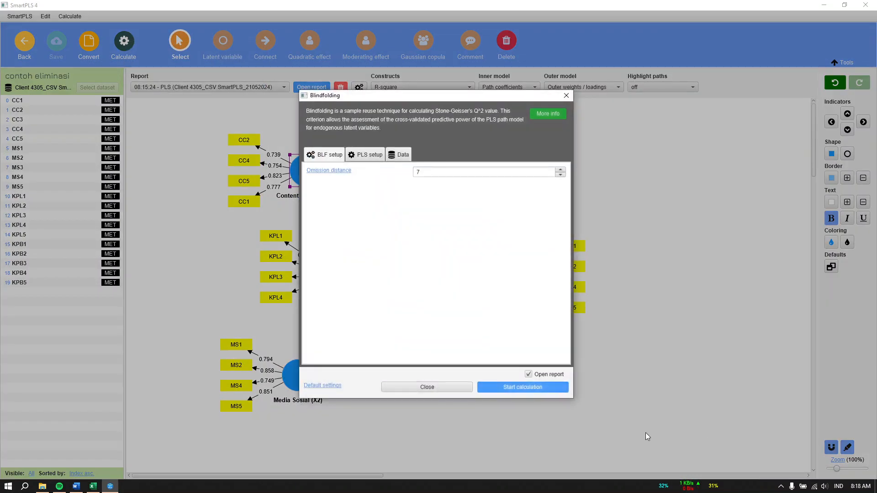
pyautogui.click(525, 387)
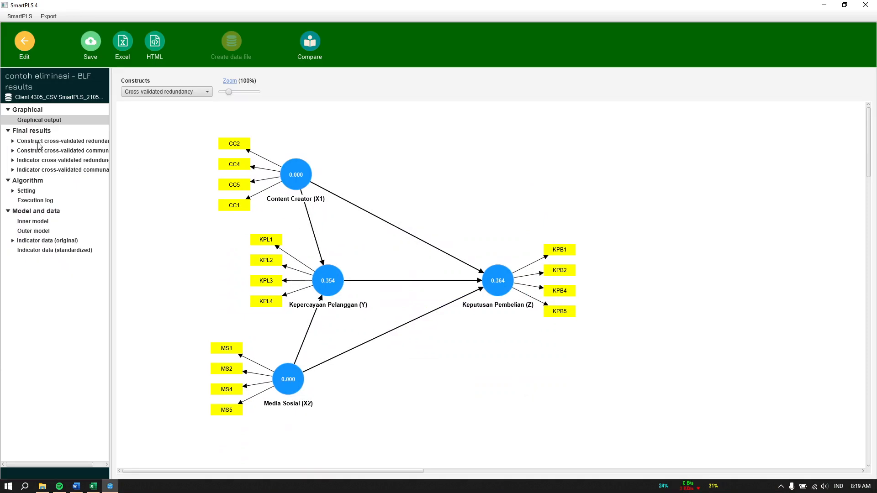
pyautogui.click(60, 141)
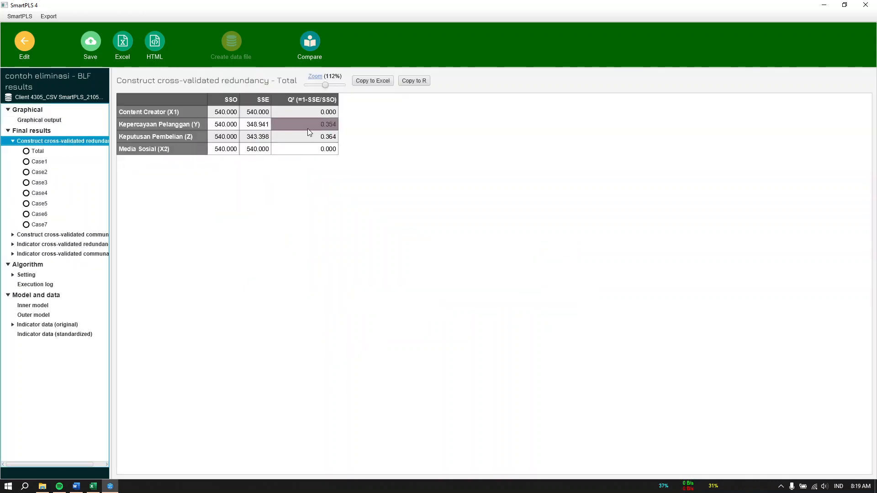
# Switch to the Word document and compare the Q² value of Kepercayaan Pelanggan (Y) with the 0,35 criterion in the Predictive relevance section
pyautogui.click(76, 486)
pyautogui.scroll(-4, 509, 379)
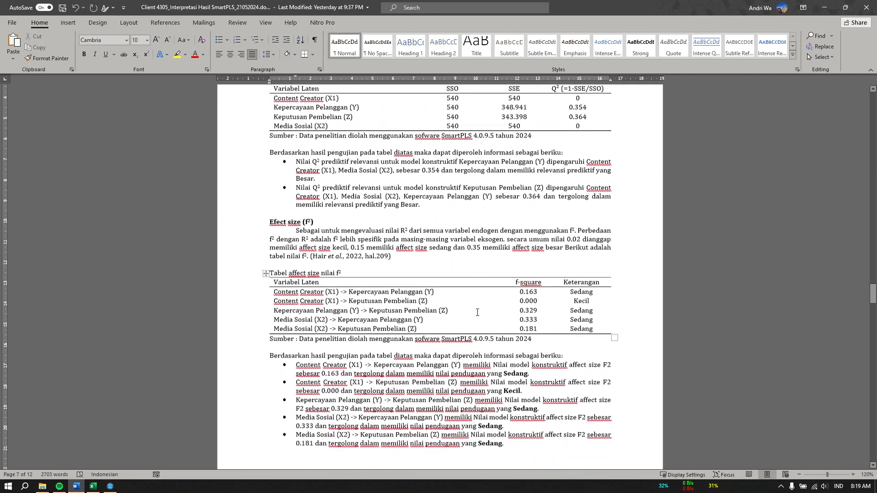
pyautogui.moveTo(391, 256); pyautogui.dragTo(353, 236)
pyautogui.scroll(10, 353, 236)
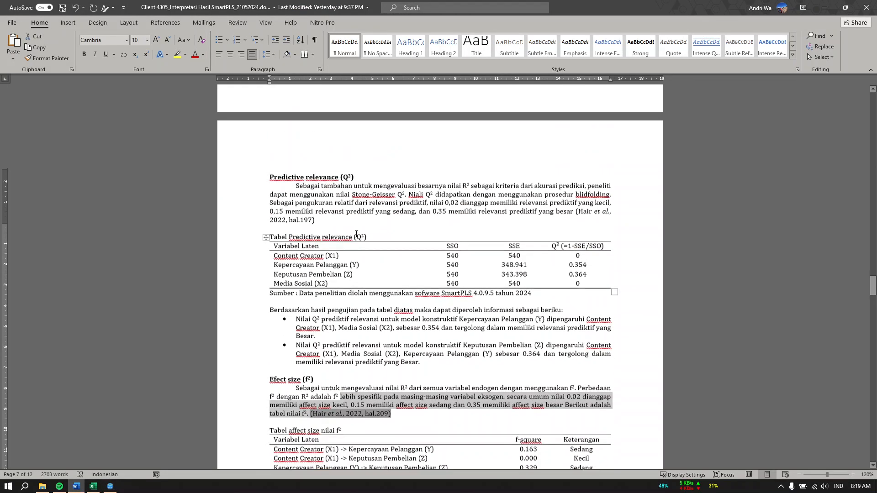
pyautogui.click(405, 297)
pyautogui.scroll(-2, 346, 304)
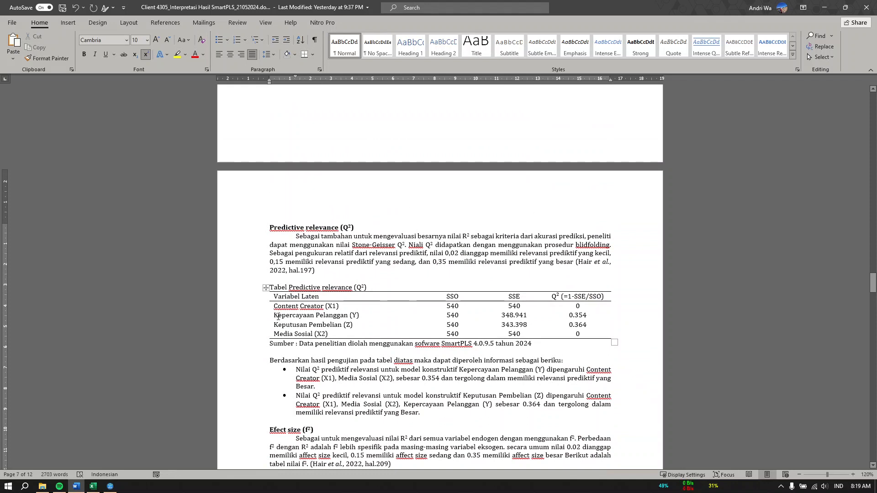
pyautogui.click(275, 315)
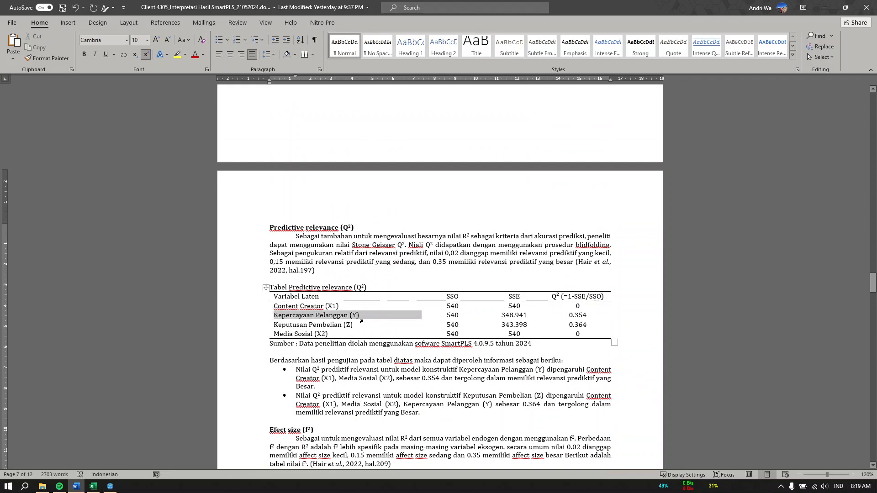
pyautogui.click(586, 317)
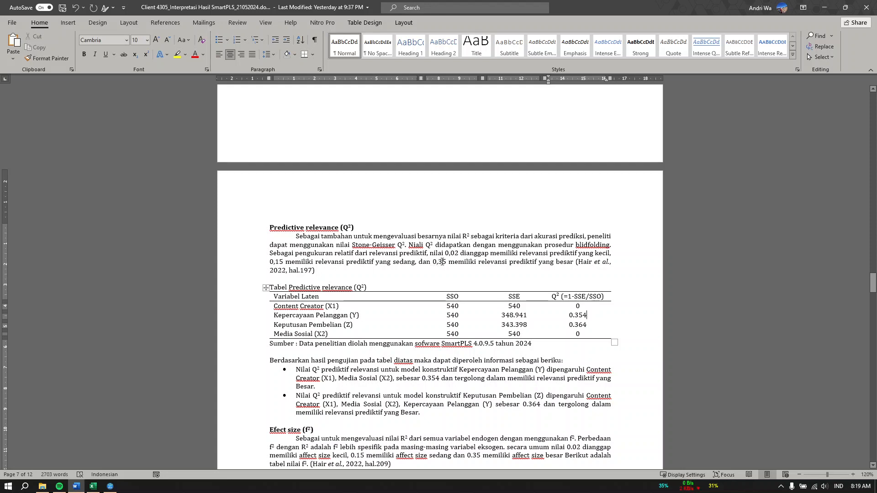
pyautogui.moveTo(435, 262); pyautogui.dragTo(442, 262)
pyautogui.click(468, 269)
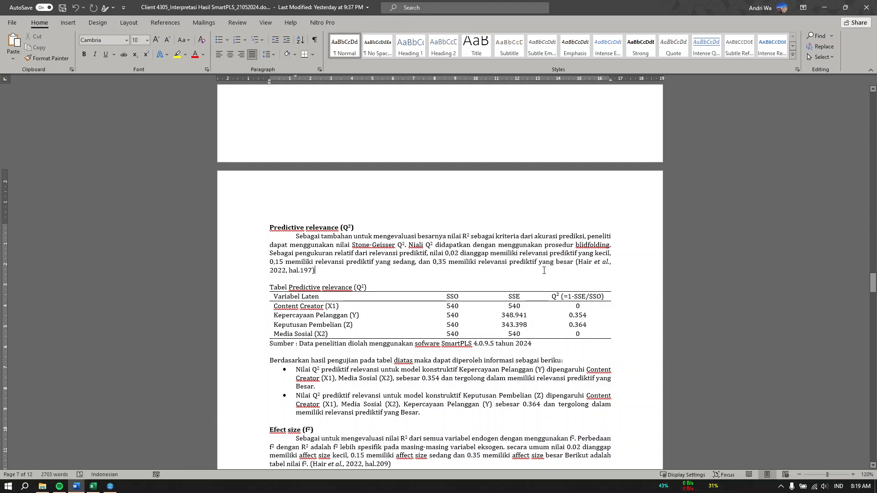
pyautogui.moveTo(480, 263); pyautogui.dragTo(541, 262)
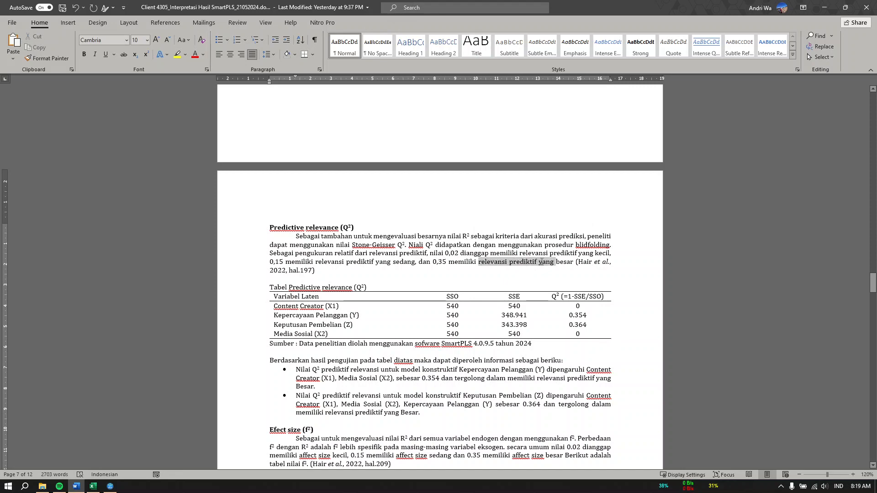
# Read the interpretation bullets for Kepercayaan Pelanggan (Y) and Keputusan Pembelian (Z) below the Q² table
pyautogui.click(409, 388)
pyautogui.scroll(-3, 410, 388)
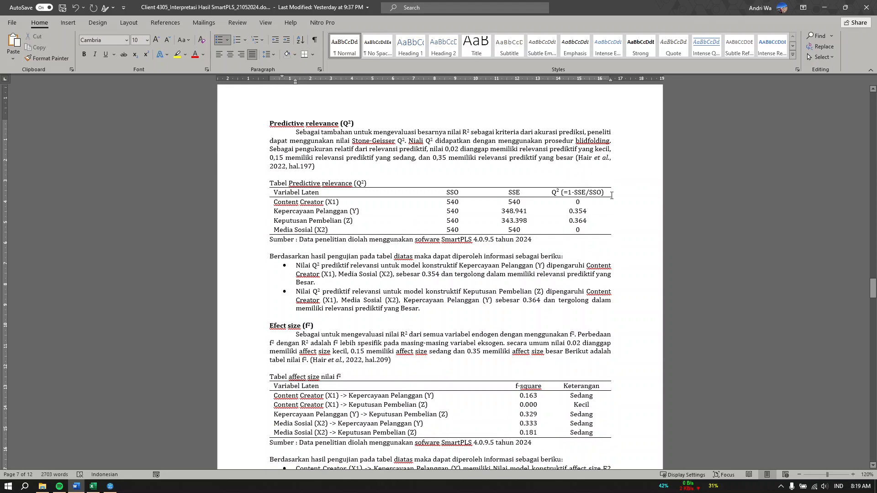
pyautogui.scroll(12, 440, 228)
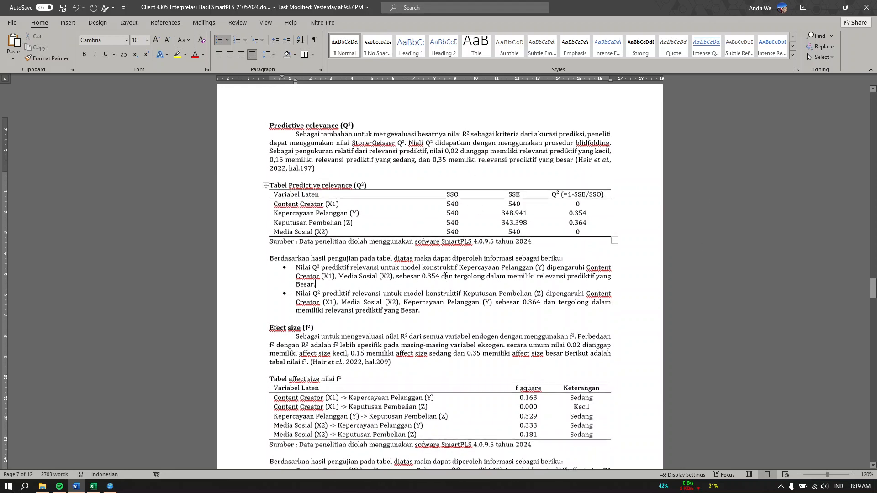
pyautogui.scroll(-12, 478, 351)
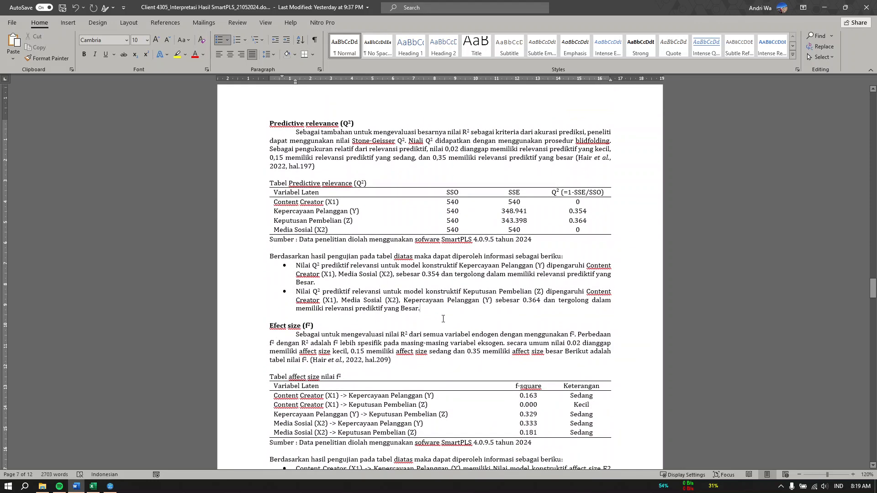
pyautogui.moveTo(429, 312); pyautogui.dragTo(356, 309)
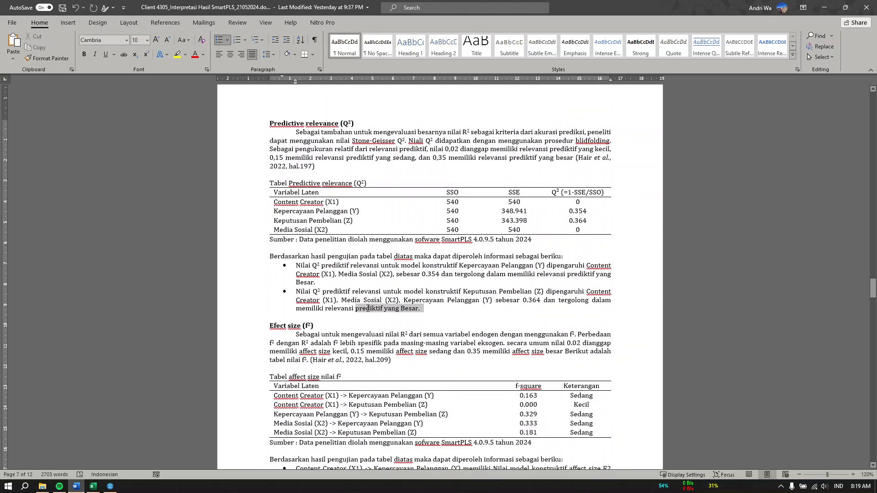
pyautogui.click(337, 221)
pyautogui.scroll(-15, 452, 258)
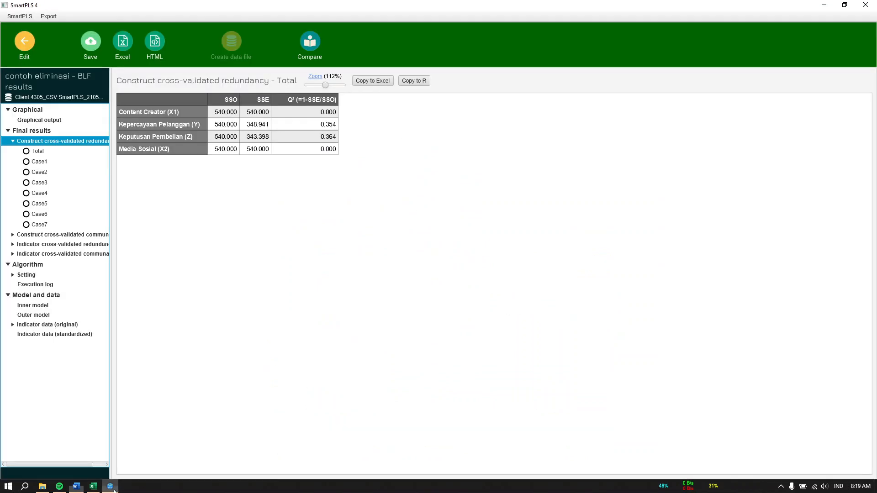
# Switch back to SmartPLS, run Bootstrapping on the model, and display the path coefficients with T statistics and p values
pyautogui.click(110, 486)
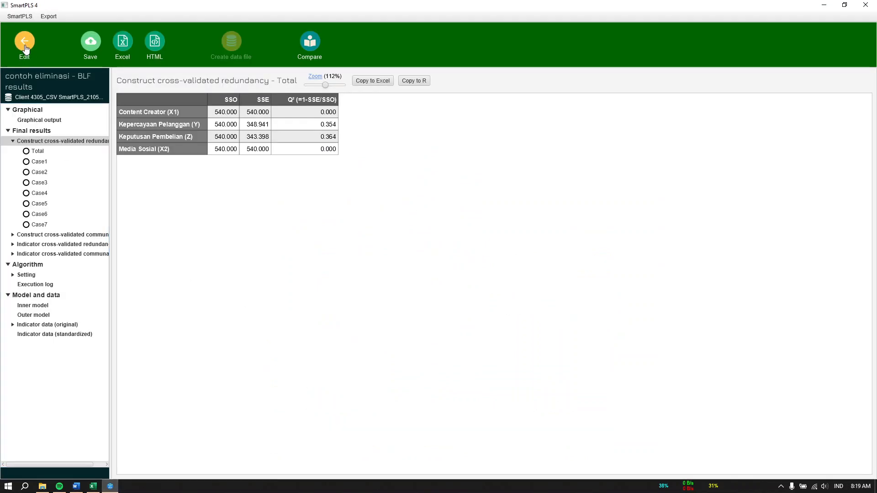
pyautogui.click(24, 41)
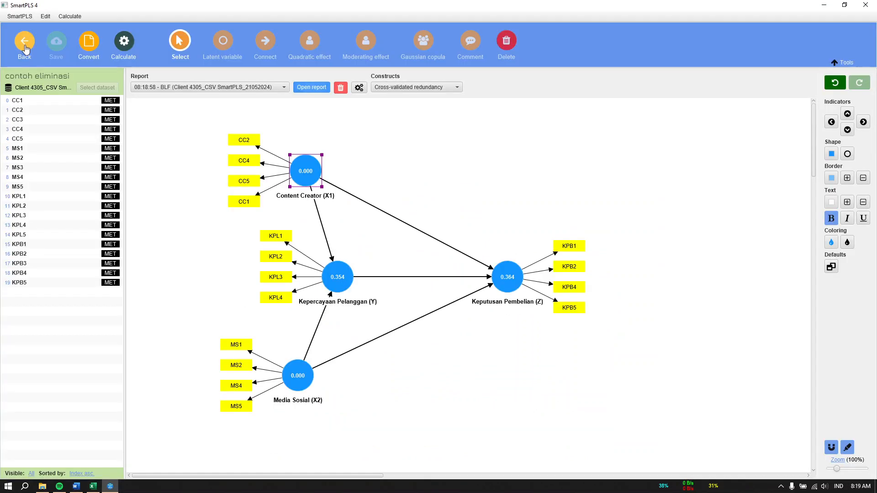
pyautogui.click(433, 218)
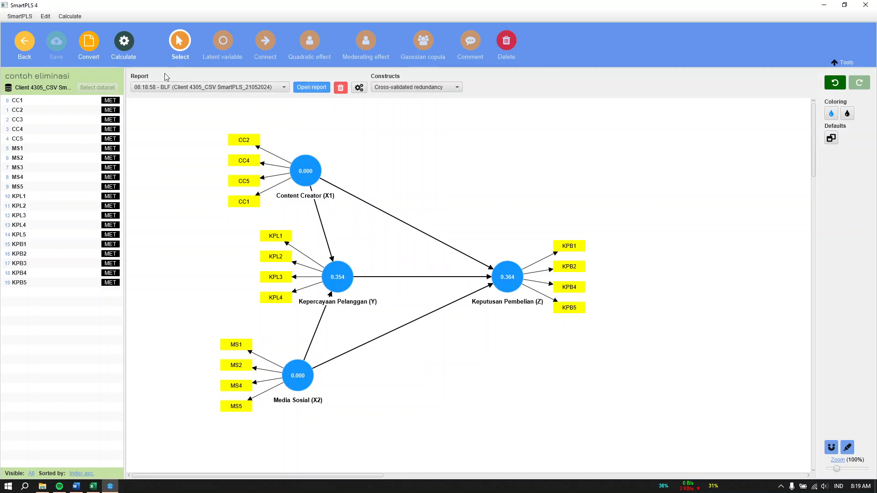
pyautogui.click(124, 43)
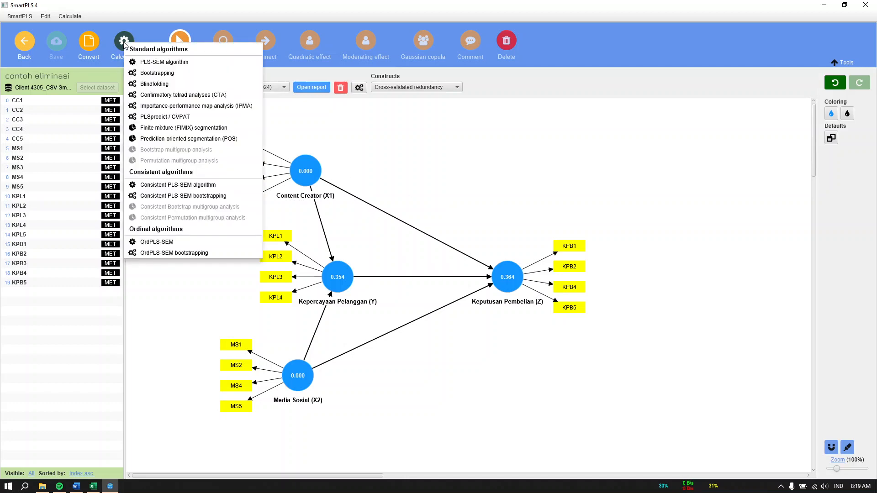
pyautogui.click(165, 79)
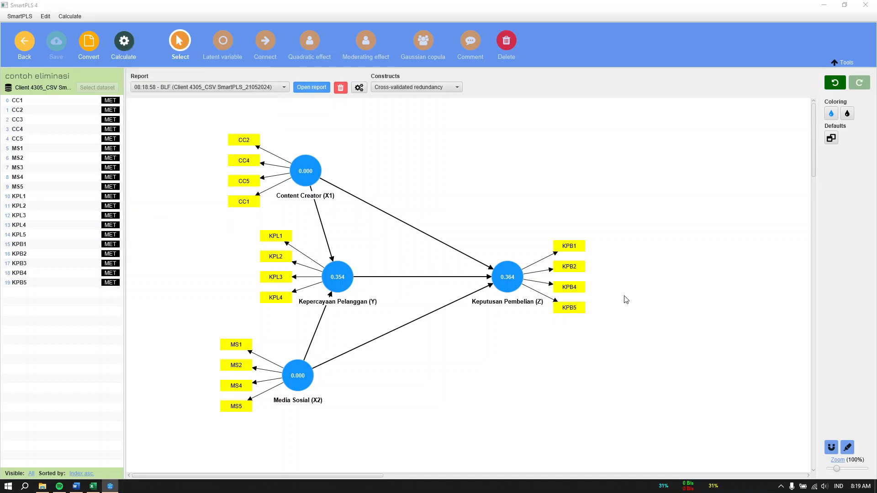
pyautogui.click(543, 389)
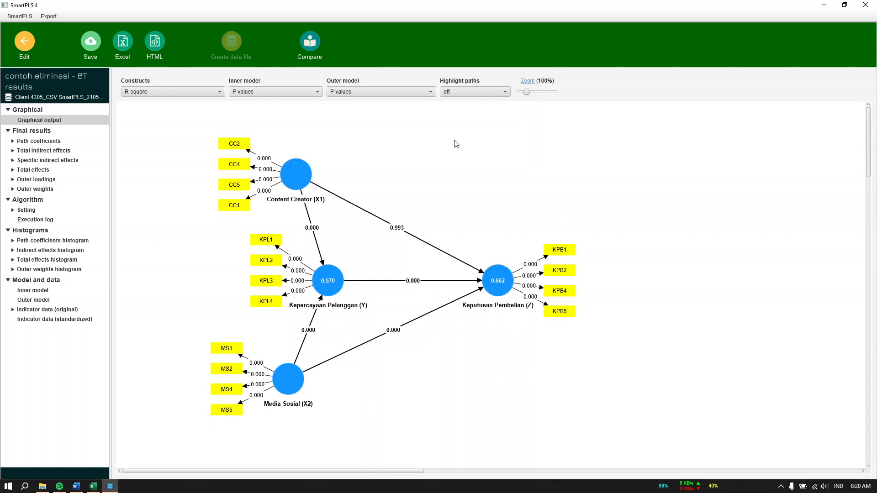
pyautogui.click(52, 142)
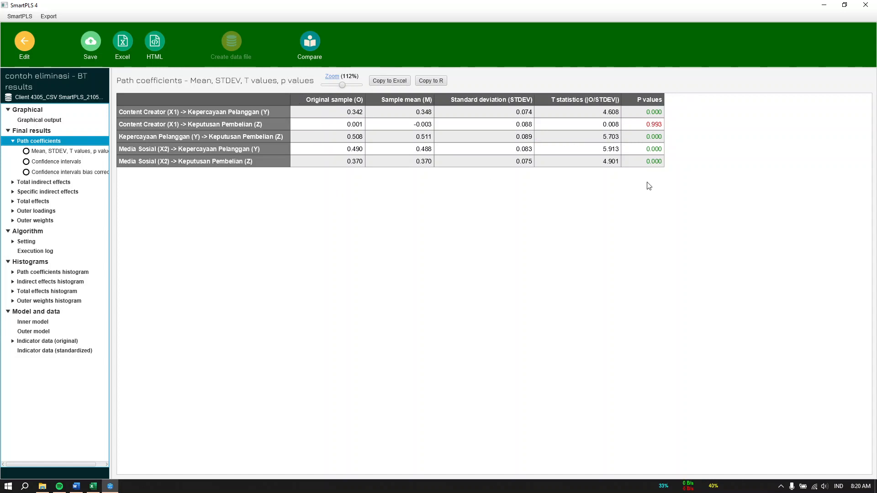
pyautogui.click(335, 110)
# Switch to the Word document and review the hypothesis test results, the mediation table, and the research model figure with its hypotheses
pyautogui.click(76, 486)
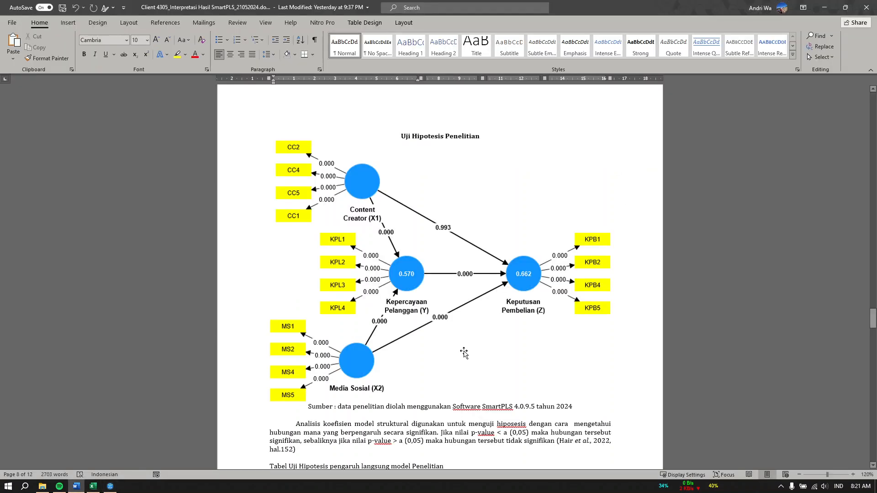
pyautogui.scroll(-20, 464, 353)
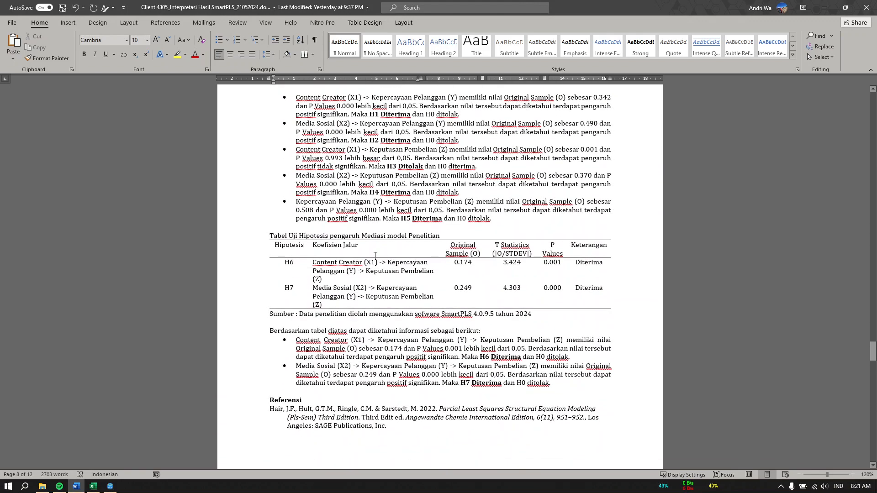
pyautogui.click(374, 237)
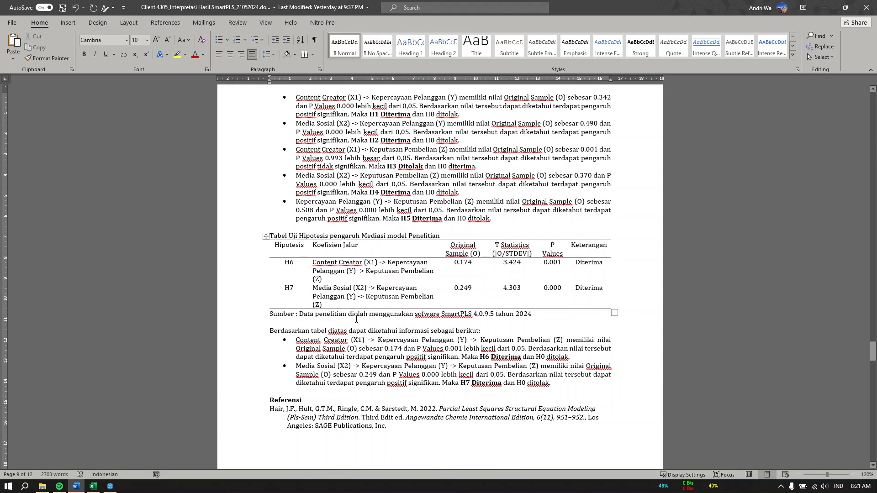
pyautogui.scroll(20, 374, 260)
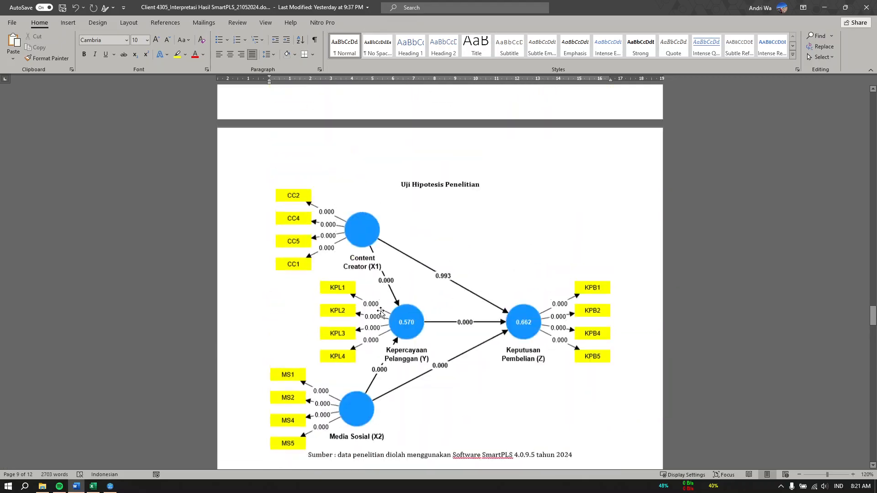
pyautogui.scroll(20, 382, 318)
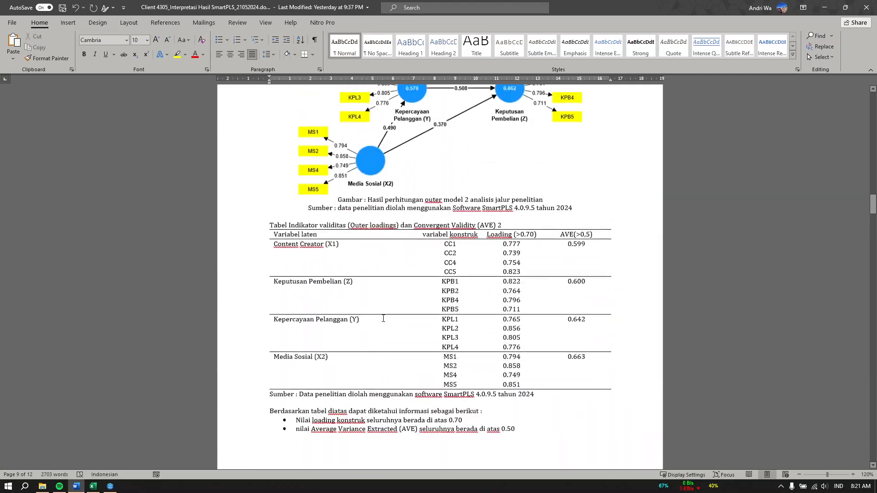
pyautogui.scroll(-8, 383, 318)
pyautogui.scroll(20, 383, 318)
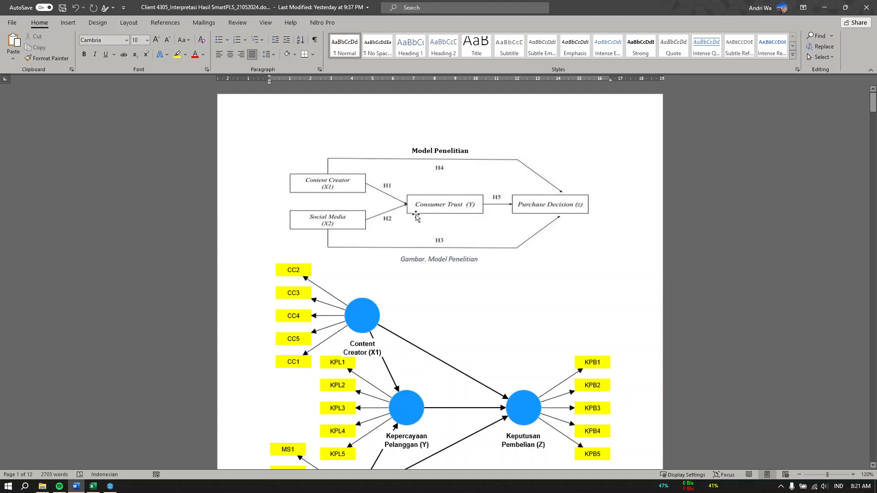
pyautogui.scroll(-20, 458, 320)
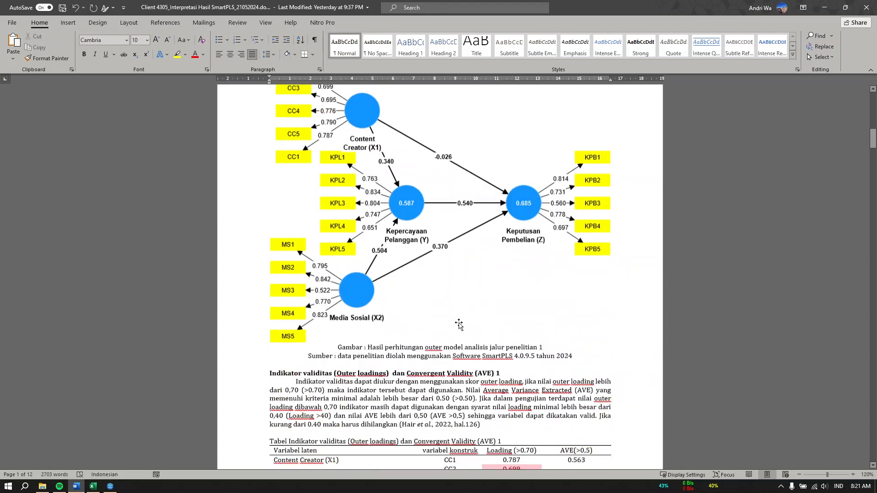
pyautogui.scroll(-20, 459, 325)
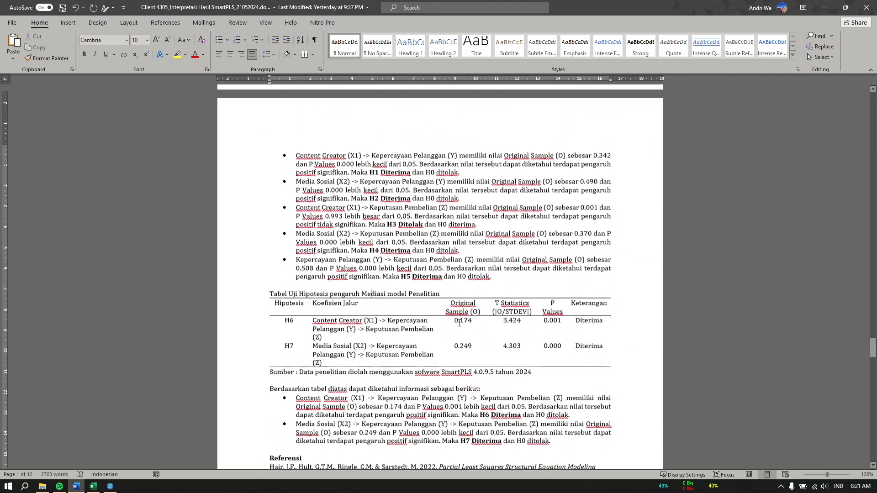
# Return to the SmartPLS bootstrapping results and examine the original sample and p values of the specific indirect effects
pyautogui.click(110, 486)
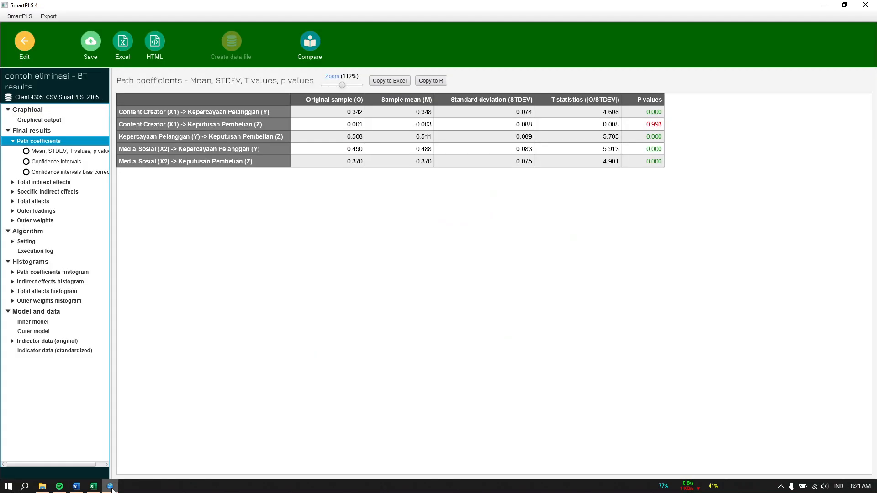
pyautogui.click(45, 192)
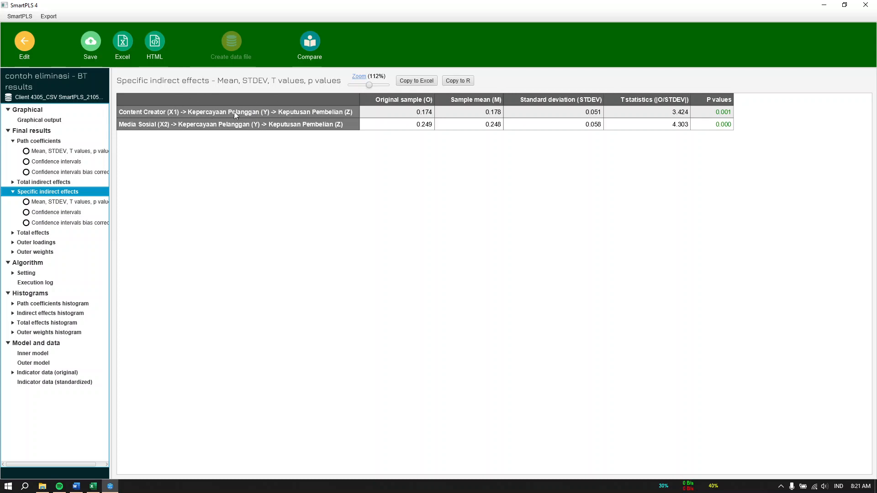
pyautogui.click(405, 115)
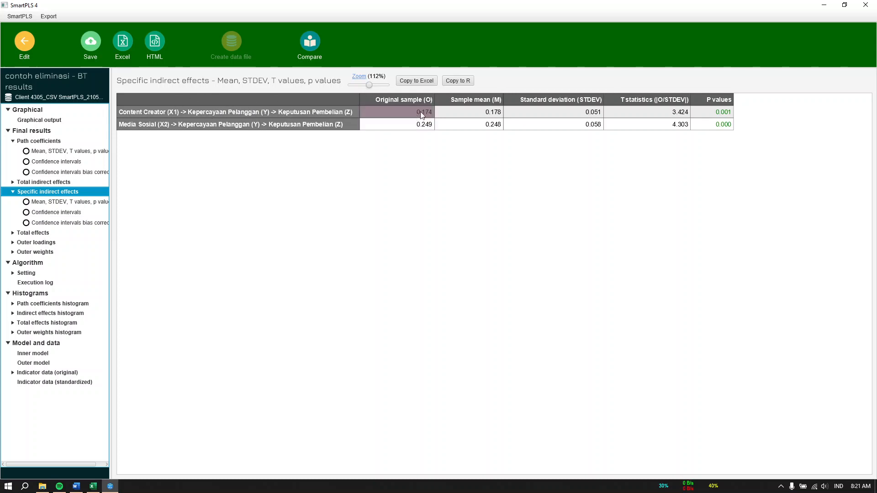
pyautogui.click(720, 122)
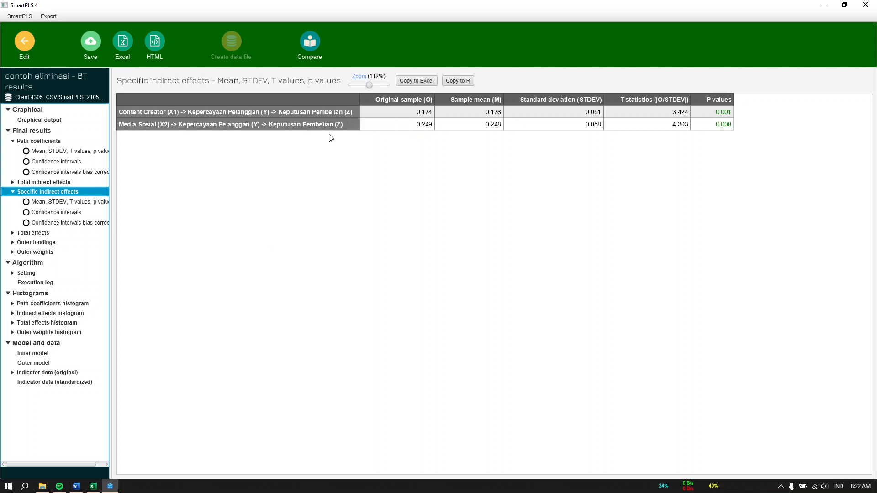
# Switch to the Word report and review the SmartPLS output appendix, from the outer loadings to the bootstrapping and specific indirect effects tables
pyautogui.click(78, 490)
pyautogui.scroll(-10, 458, 364)
pyautogui.scroll(5, 458, 364)
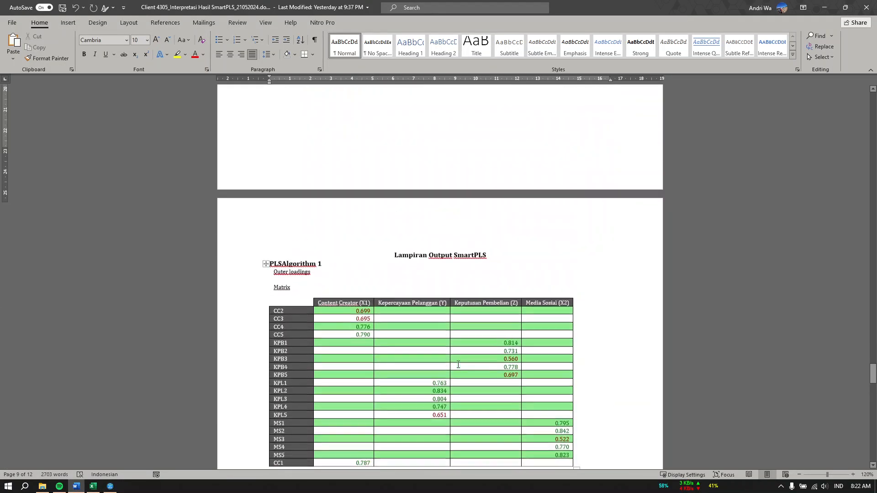
pyautogui.scroll(-15, 458, 364)
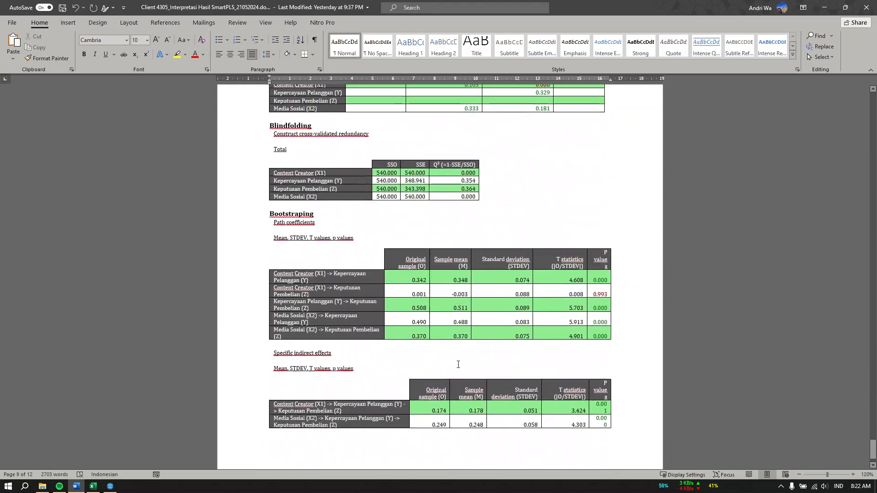
# Look back through the mediation and hypothesis results up to the Inner Model section, and return to the appendix's PLS Algorithm 2, Blindfolding and Bootstrapping tables
pyautogui.scroll(15, 459, 365)
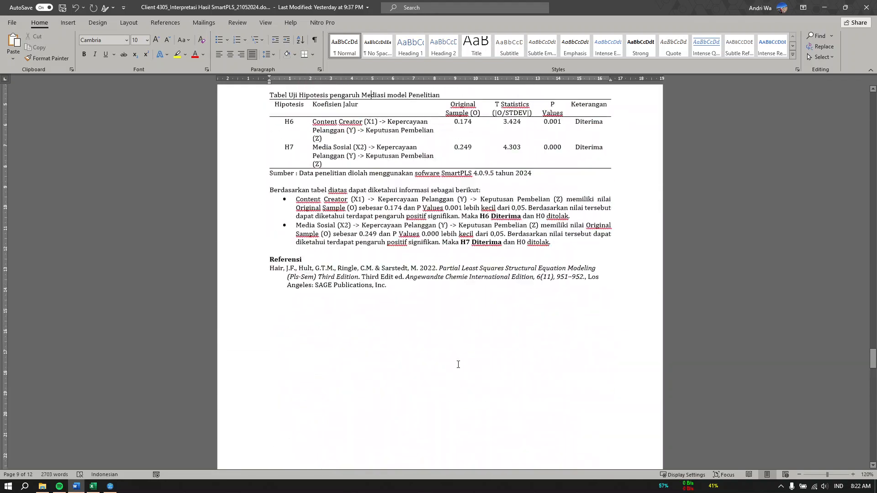
pyautogui.scroll(8, 458, 365)
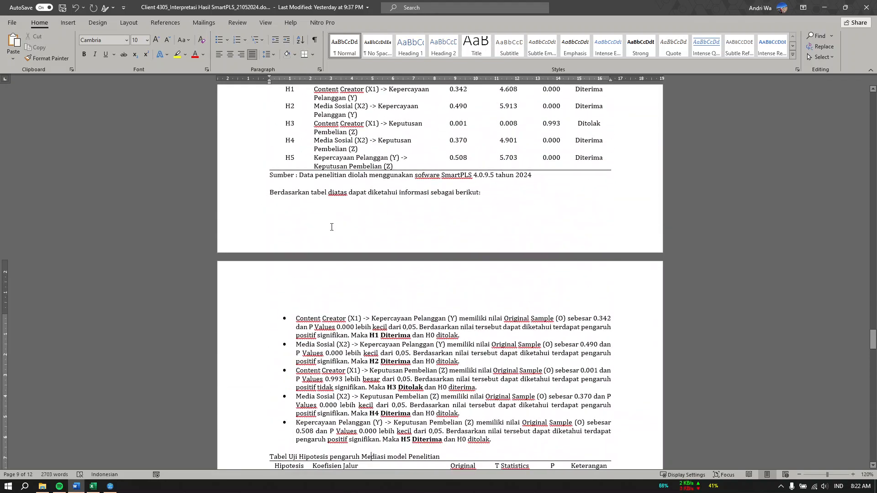
pyautogui.scroll(12, 332, 227)
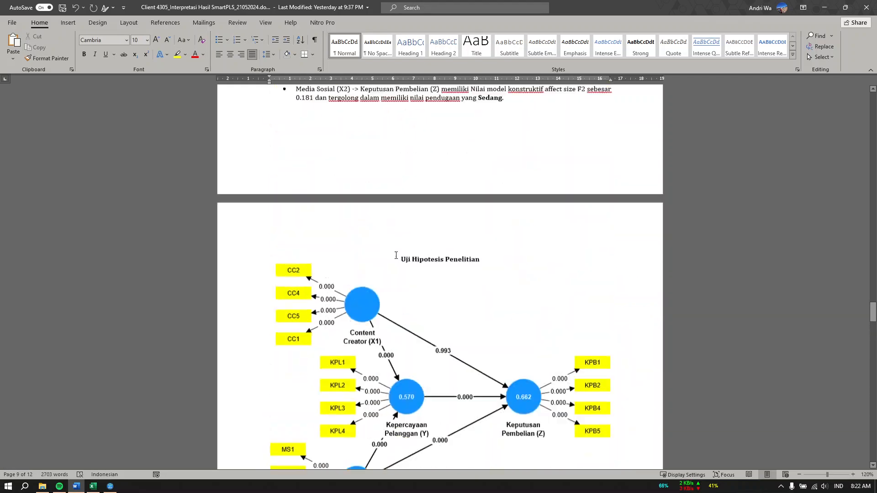
pyautogui.scroll(4, 410, 260)
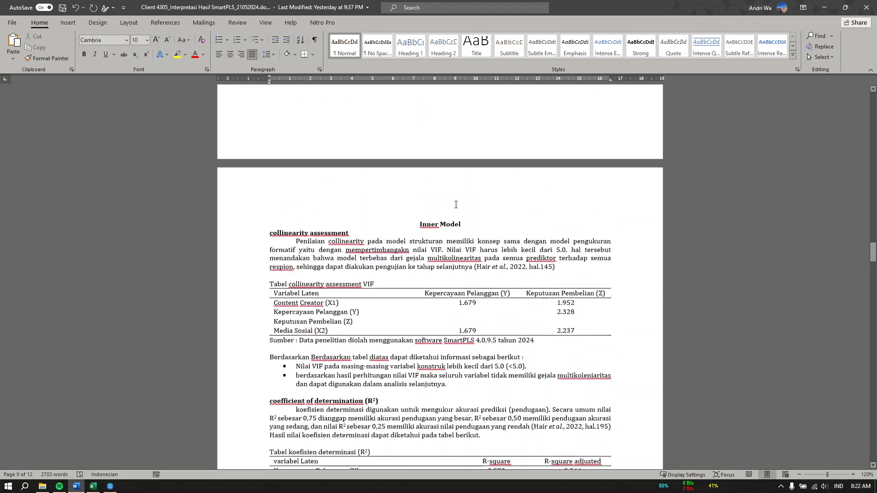
pyautogui.scroll(-20, 430, 336)
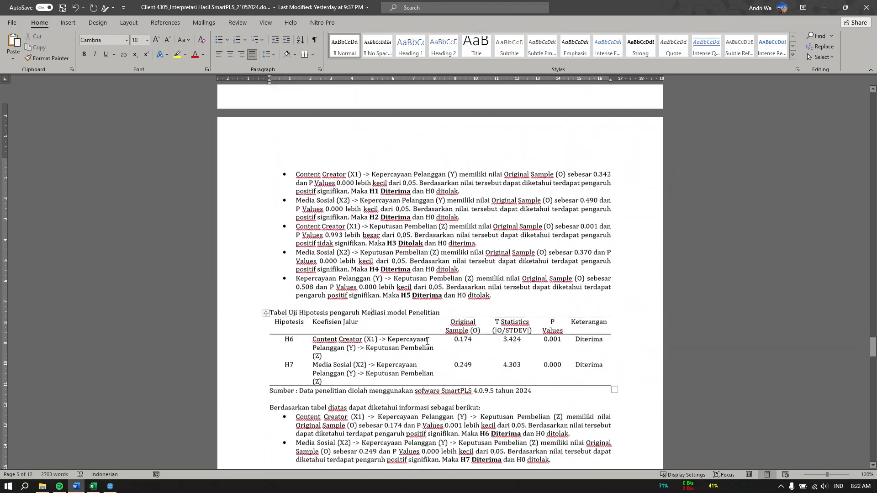
pyautogui.scroll(-20, 428, 341)
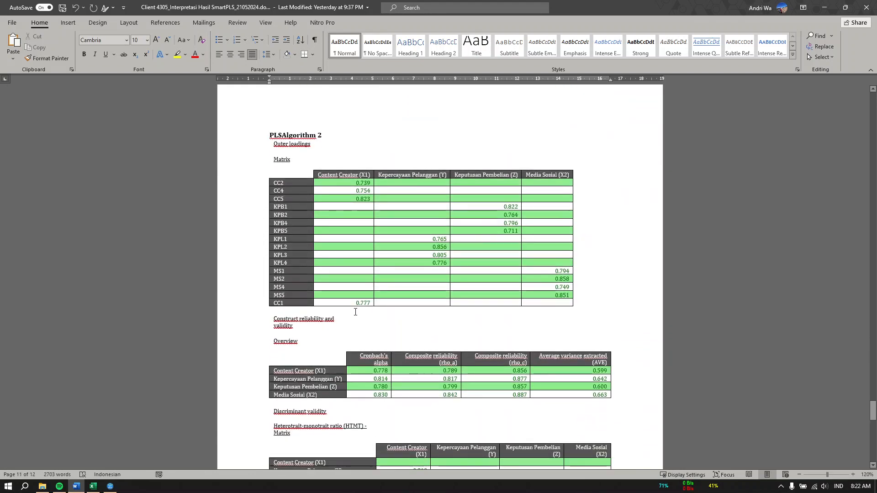
pyautogui.scroll(-2, 355, 318)
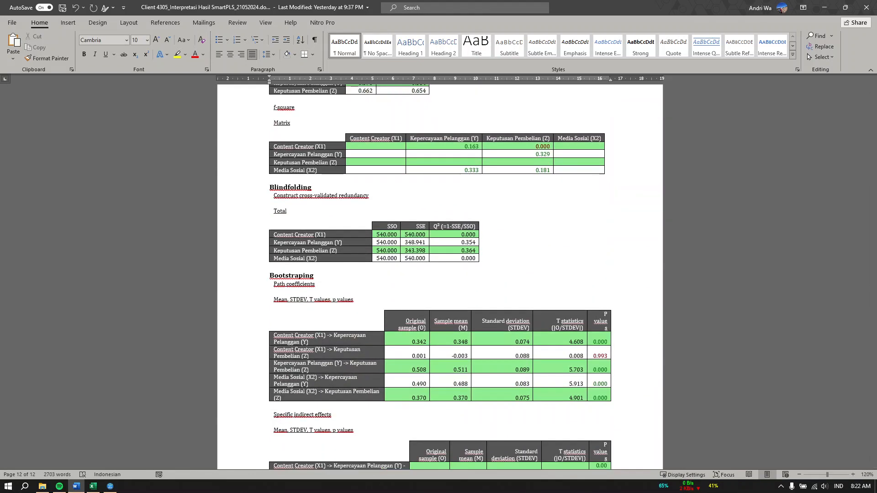